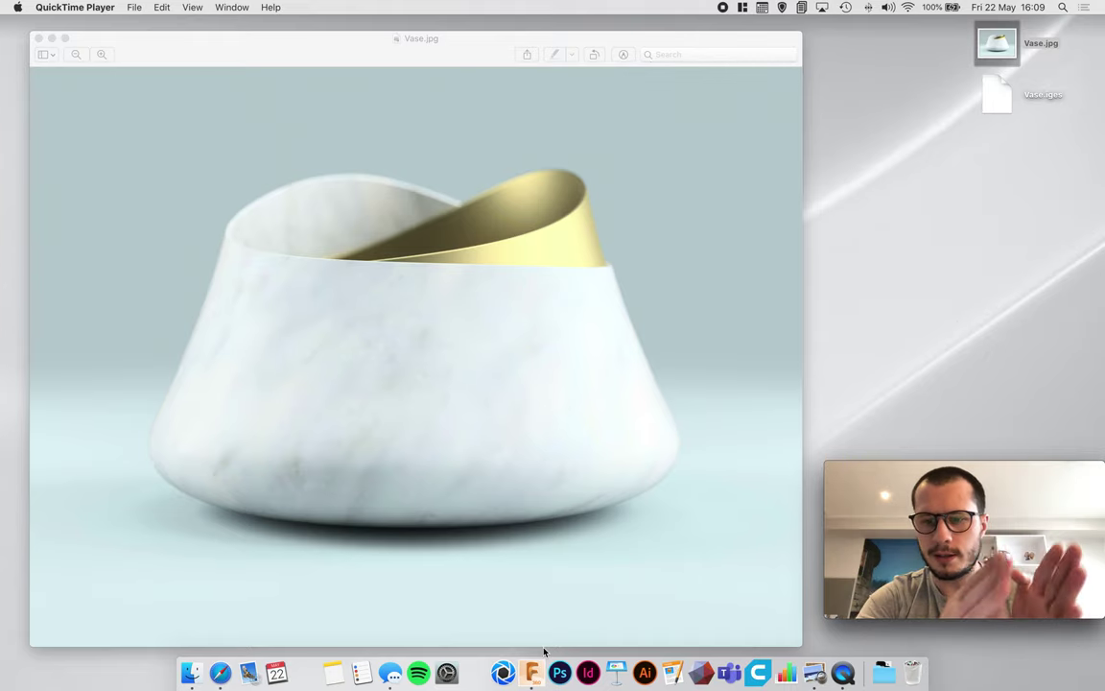
# - Switch to Fusion 360, roll the timeline back to the profile sketches, show them, and examine the stacked circles from the front and at an angle
pyautogui.click(540, 671)
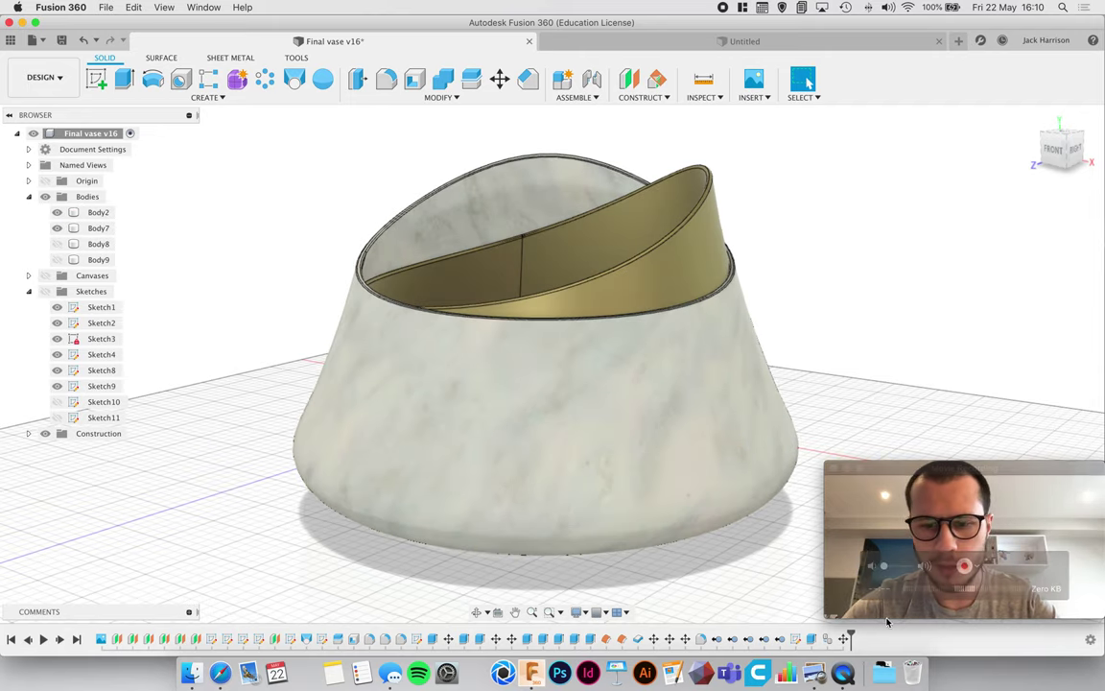
pyautogui.moveTo(848, 635); pyautogui.dragTo(298, 631)
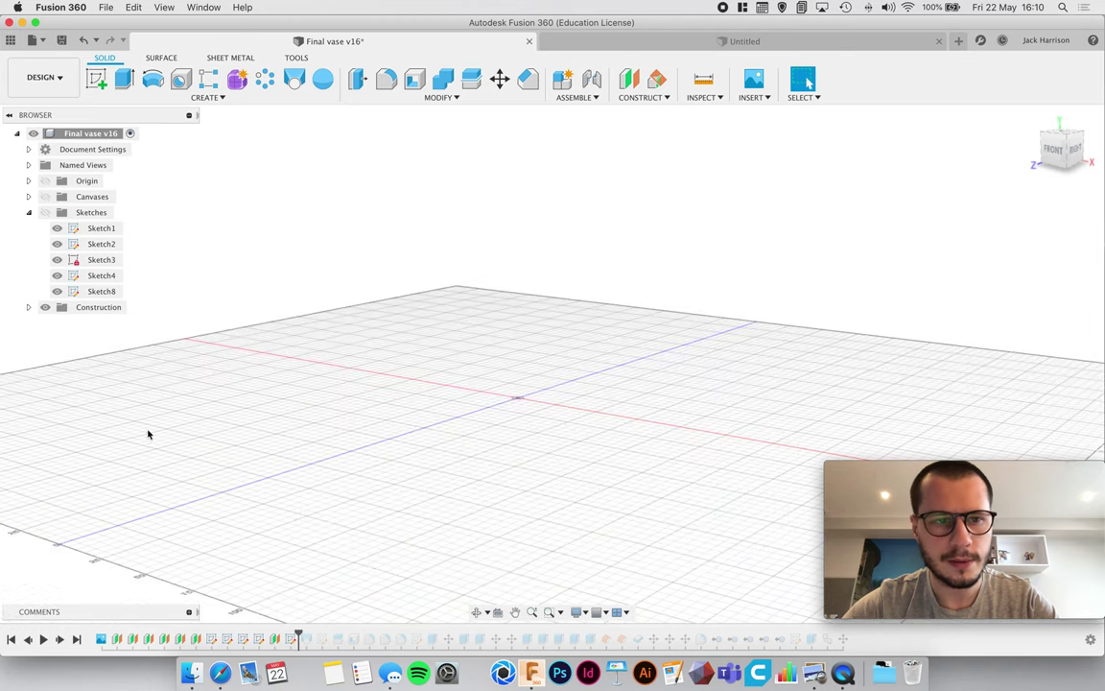
pyautogui.click(44, 212)
pyautogui.moveTo(626, 458); pyautogui.dragTo(629, 548, button='middle')
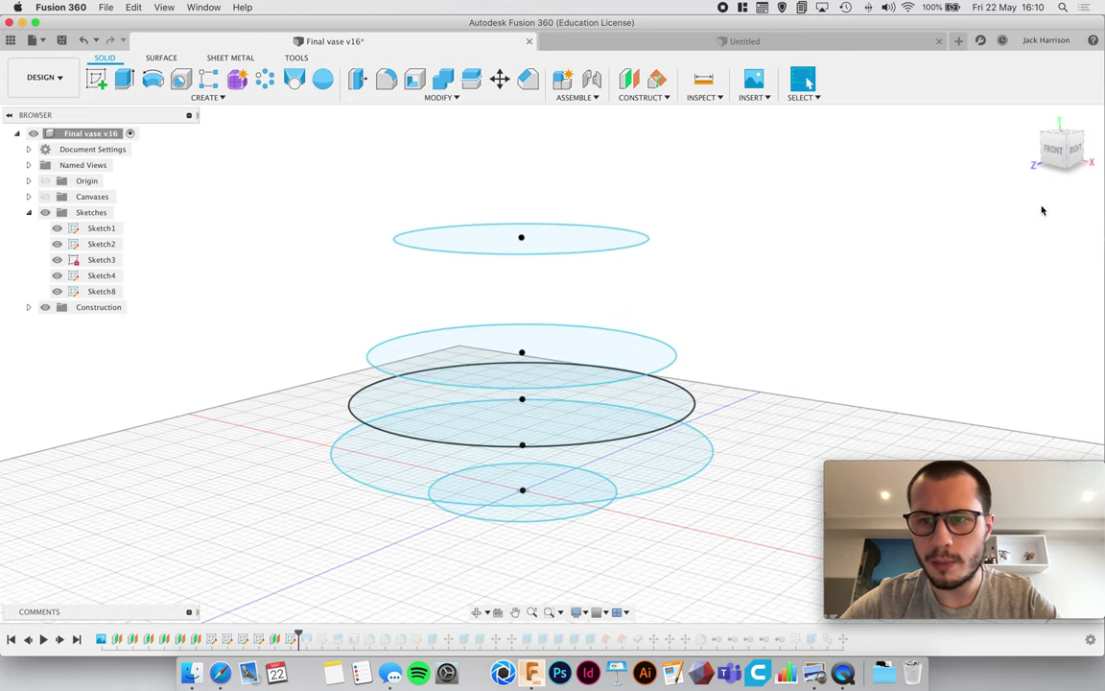
pyautogui.click(1054, 149)
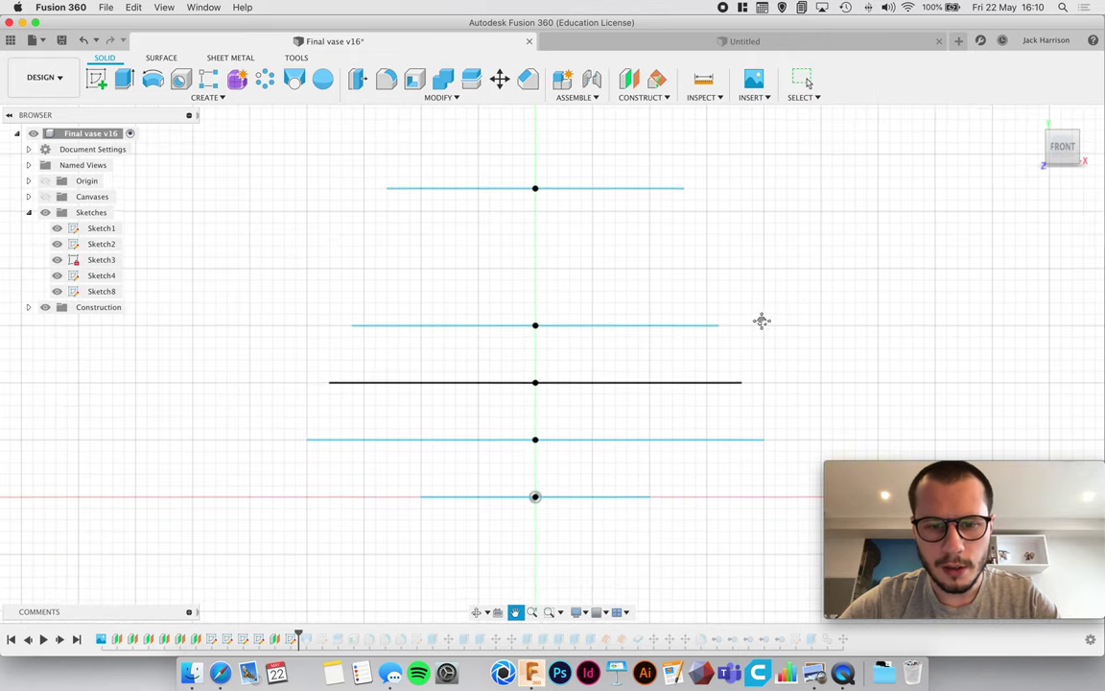
pyautogui.press('Escape')
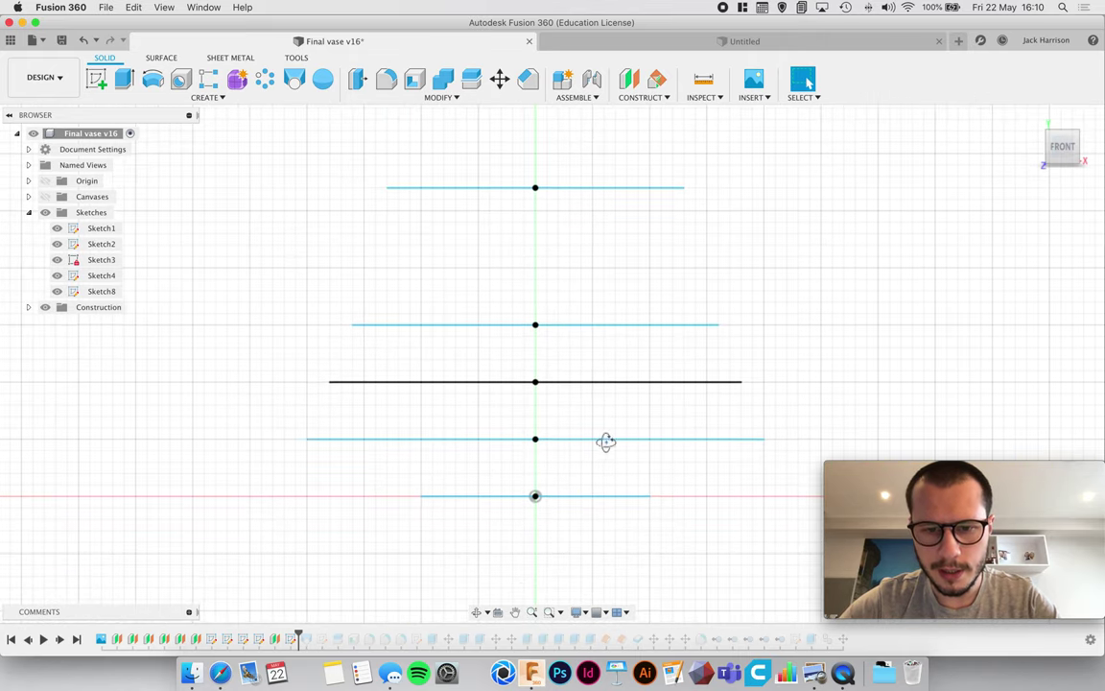
pyautogui.moveTo(605, 441)
pyautogui.keyDown('shift'); pyautogui.mouseDown(button='middle')
pyautogui.moveTo(604, 476)
pyautogui.moveTo(605, 444)
pyautogui.moveTo(606, 458)
pyautogui.mouseUp(button='middle'); pyautogui.keyUp('shift')
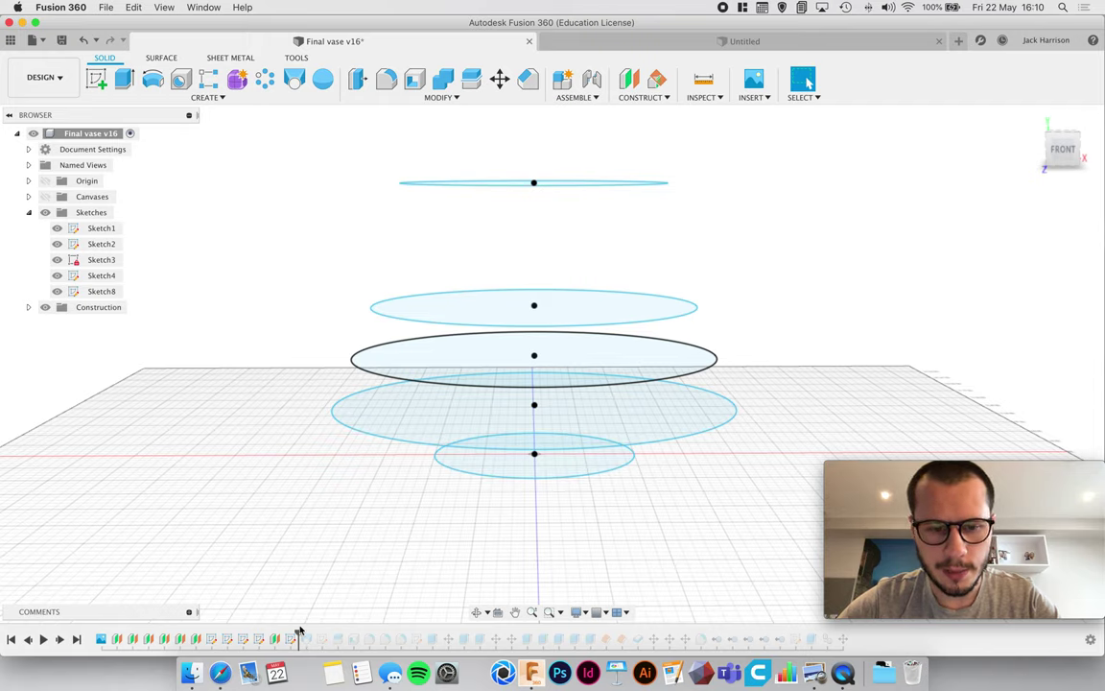
# - Roll the timeline forward past the loft and top cut, and examine the vase's curved, angled rim from several sides
pyautogui.moveTo(300, 633); pyautogui.dragTo(343, 639)
pyautogui.keyDown('shift'); pyautogui.moveTo(587, 481); pyautogui.dragTo(602, 485, button='middle'); pyautogui.keyUp('shift')
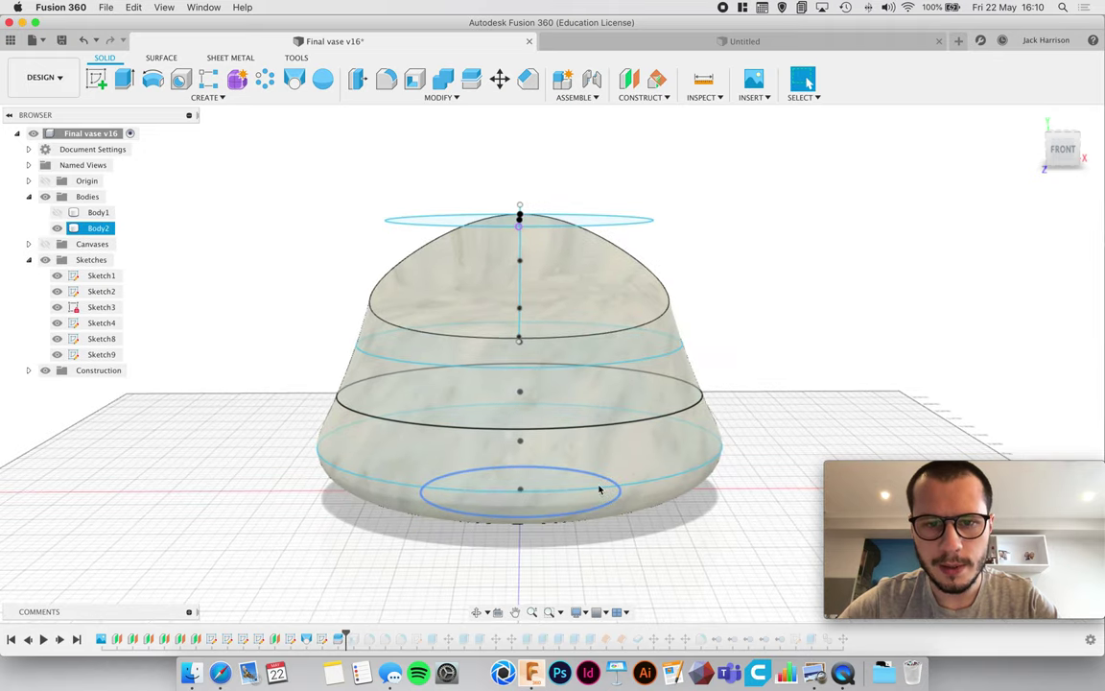
pyautogui.keyDown('shift'); pyautogui.moveTo(760, 340); pyautogui.dragTo(725, 333, button='middle'); pyautogui.keyUp('shift')
pyautogui.moveTo(584, 348); pyautogui.dragTo(278, 361, button='middle')
pyautogui.moveTo(585, 302); pyautogui.dragTo(719, 292, button='middle')
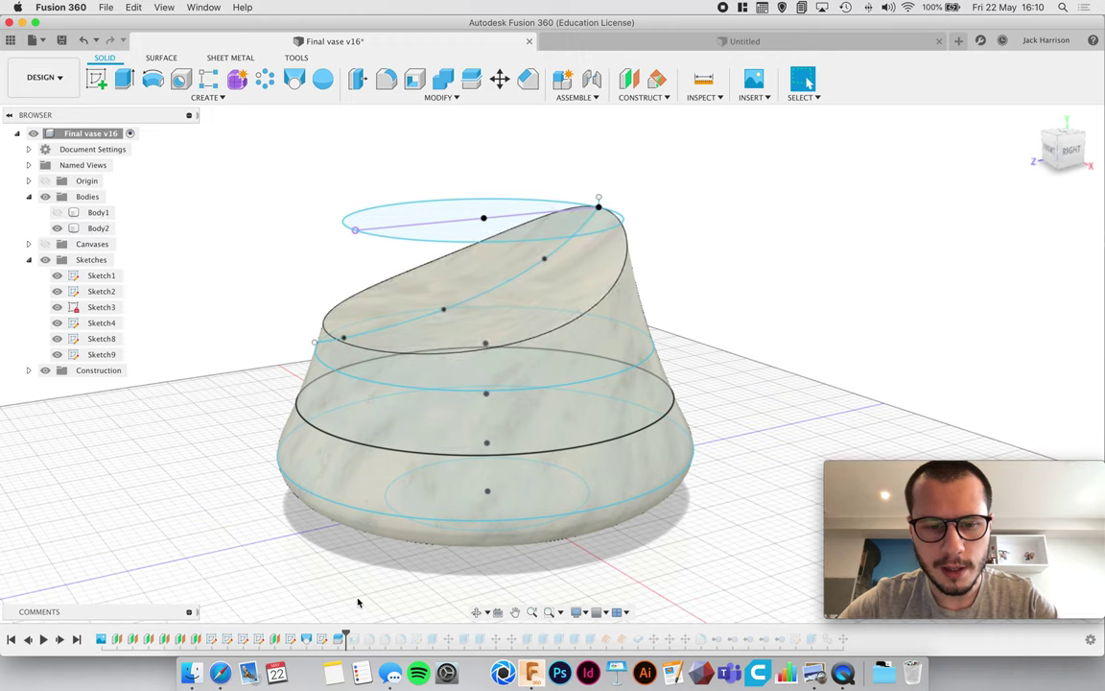
# - Advance the timeline through the inner-body features and examine the gold liner nested inside the marble shell
pyautogui.moveTo(355, 630); pyautogui.dragTo(597, 634)
pyautogui.moveTo(657, 404); pyautogui.dragTo(735, 274, button='middle')
pyautogui.moveTo(608, 639); pyautogui.dragTo(645, 633)
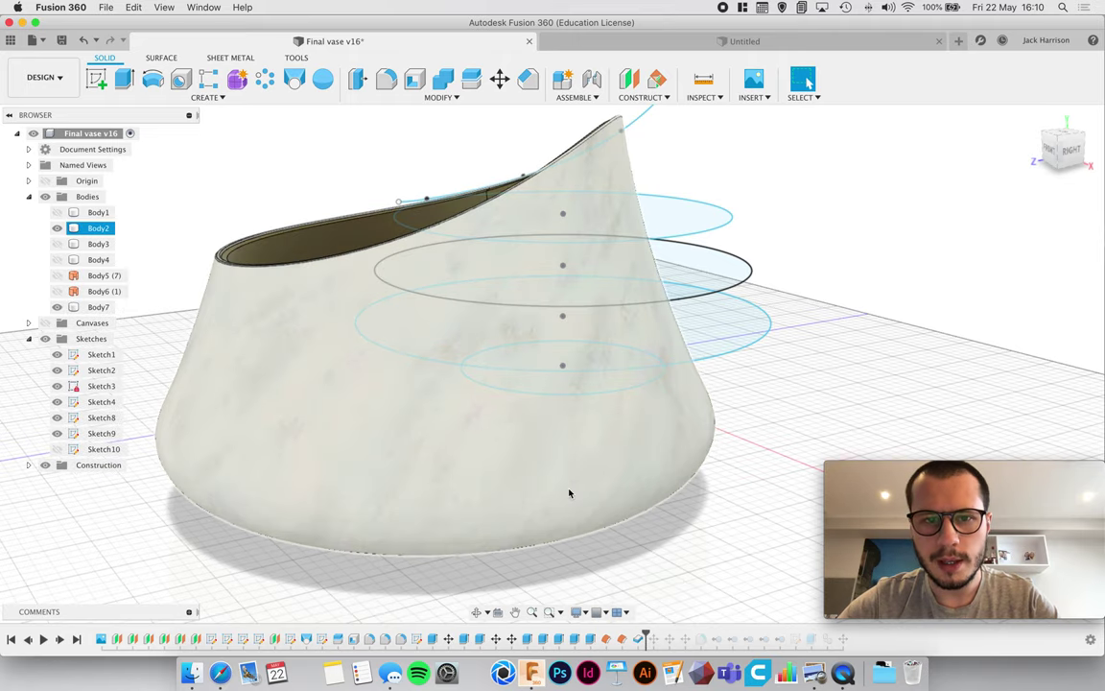
pyautogui.moveTo(661, 424); pyautogui.dragTo(744, 439, button='middle')
pyautogui.moveTo(659, 468)
pyautogui.keyDown('shift'); pyautogui.mouseDown(button='middle')
pyautogui.moveTo(604, 422)
pyautogui.moveTo(681, 415)
pyautogui.moveTo(567, 413)
pyautogui.moveTo(431, 438)
pyautogui.mouseUp(button='middle'); pyautogui.keyUp('shift')
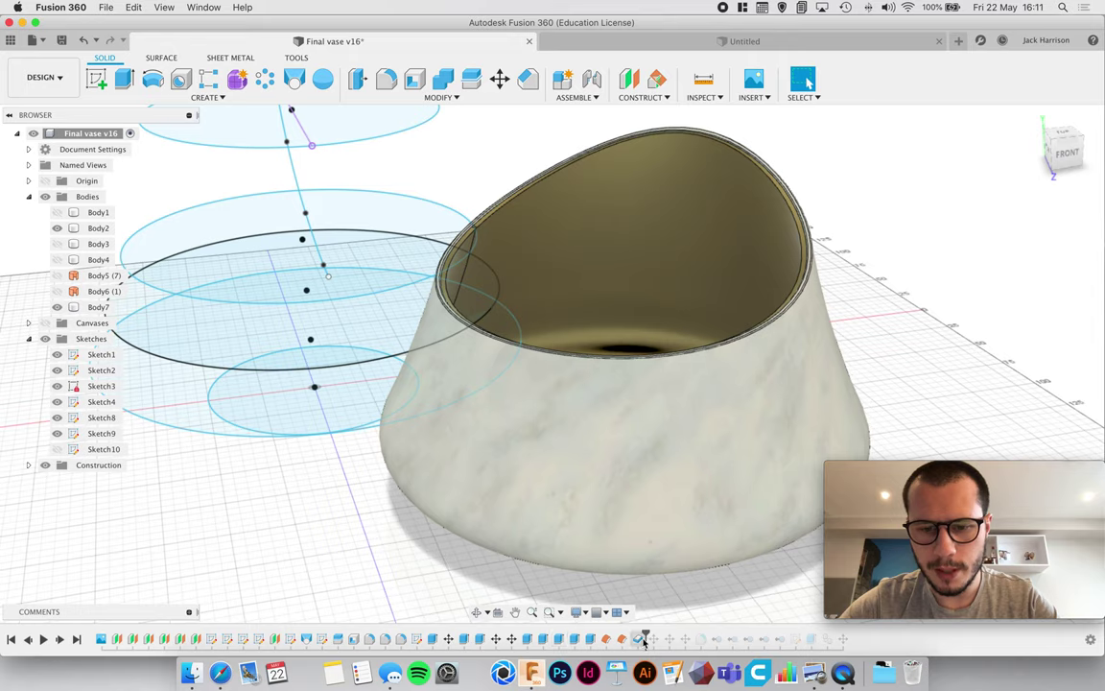
# - Advance the timeline past the body moves and removals, and inspect the outer marble body and inner gold body individually
pyautogui.moveTo(645, 633); pyautogui.dragTo(785, 631)
pyautogui.click(572, 445)
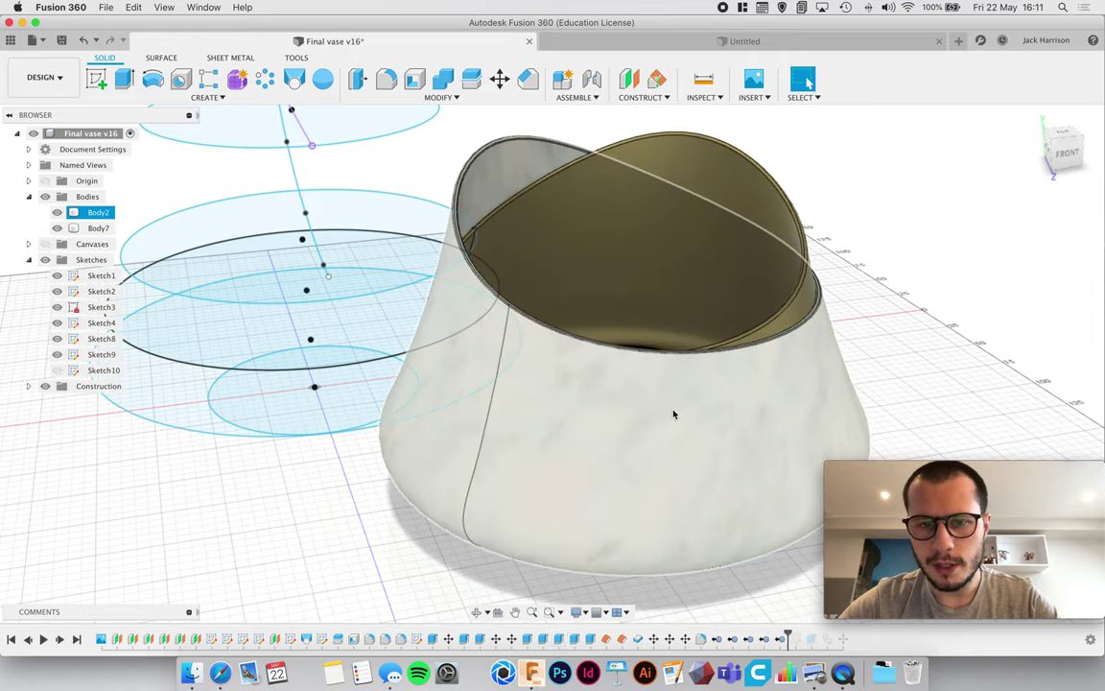
pyautogui.click(677, 325)
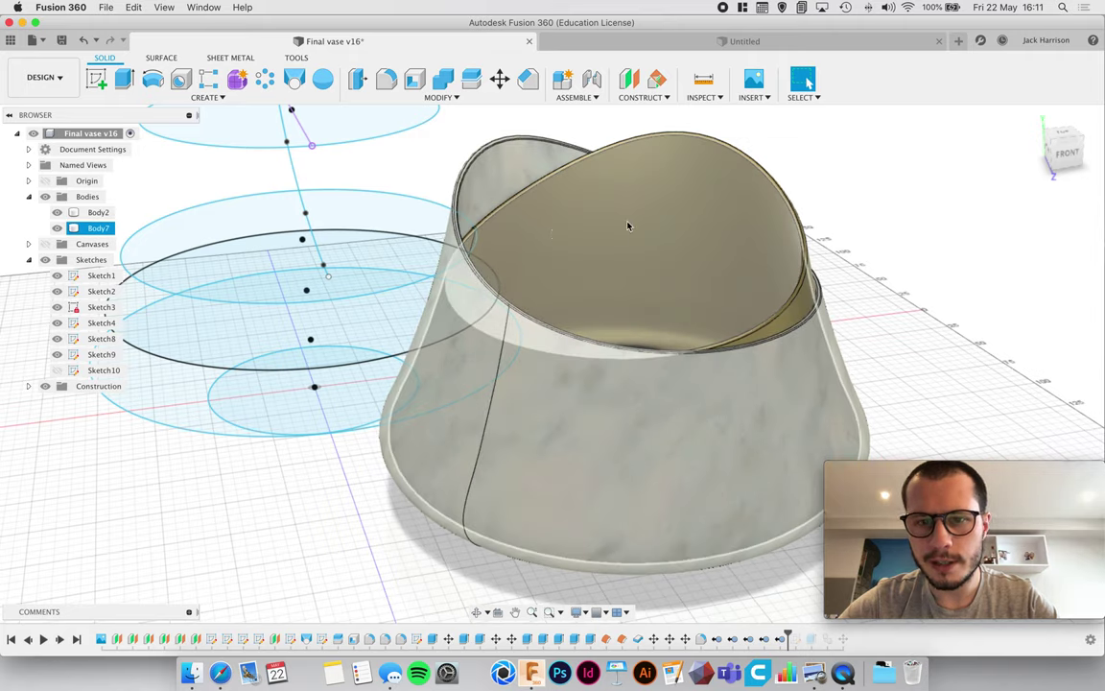
pyautogui.click(832, 270)
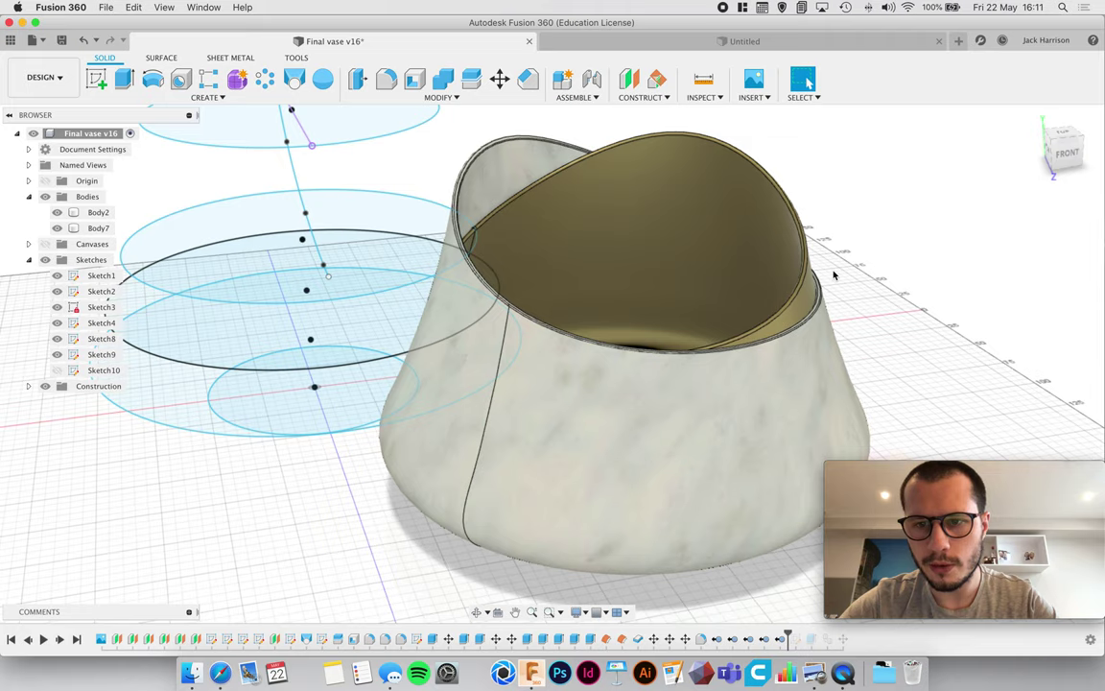
pyautogui.moveTo(760, 276); pyautogui.dragTo(670, 261, button='middle')
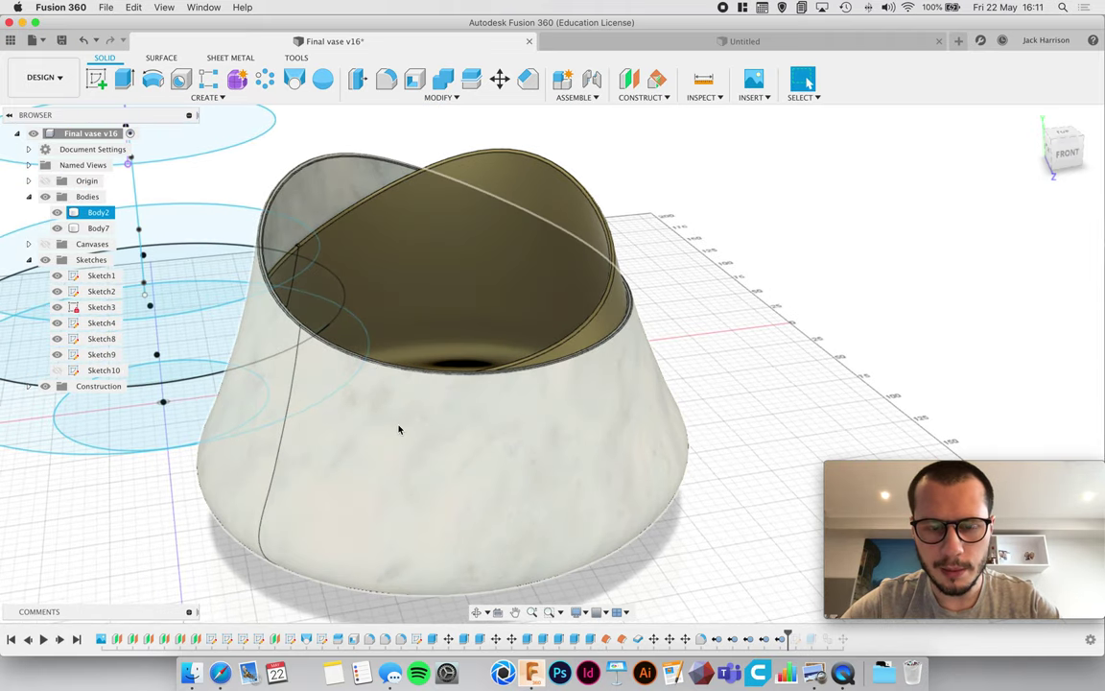
pyautogui.press('Escape')
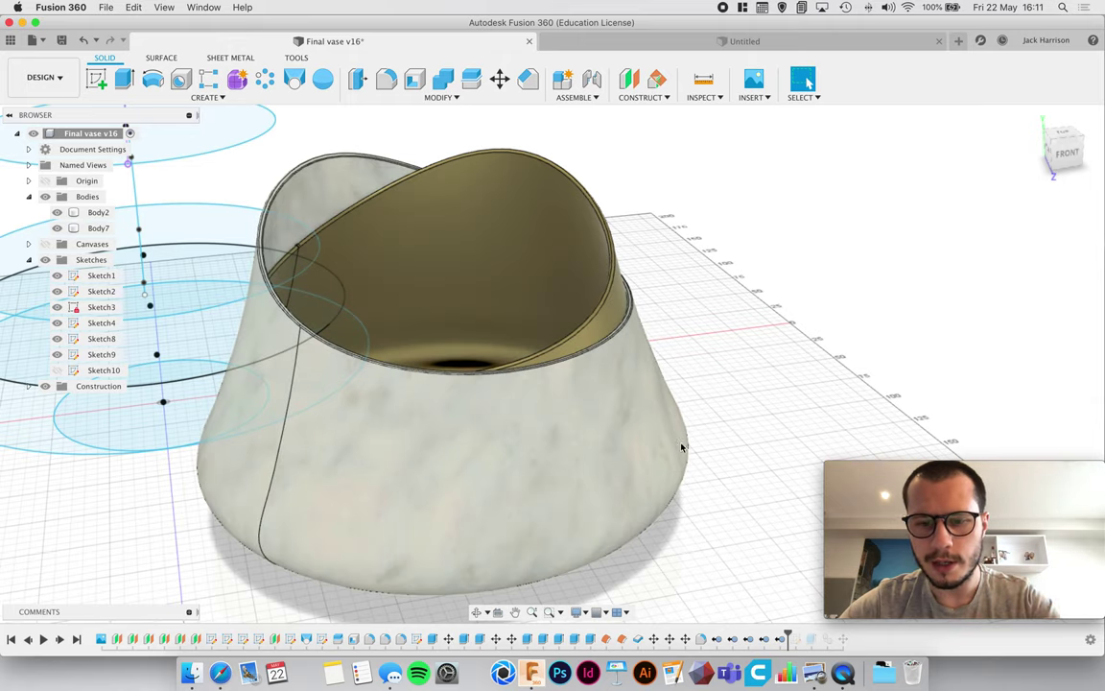
# - Advance the timeline past the panel extrusion and copy, and examine the large upright panel beside the vase
pyautogui.moveTo(788, 639); pyautogui.dragTo(835, 638)
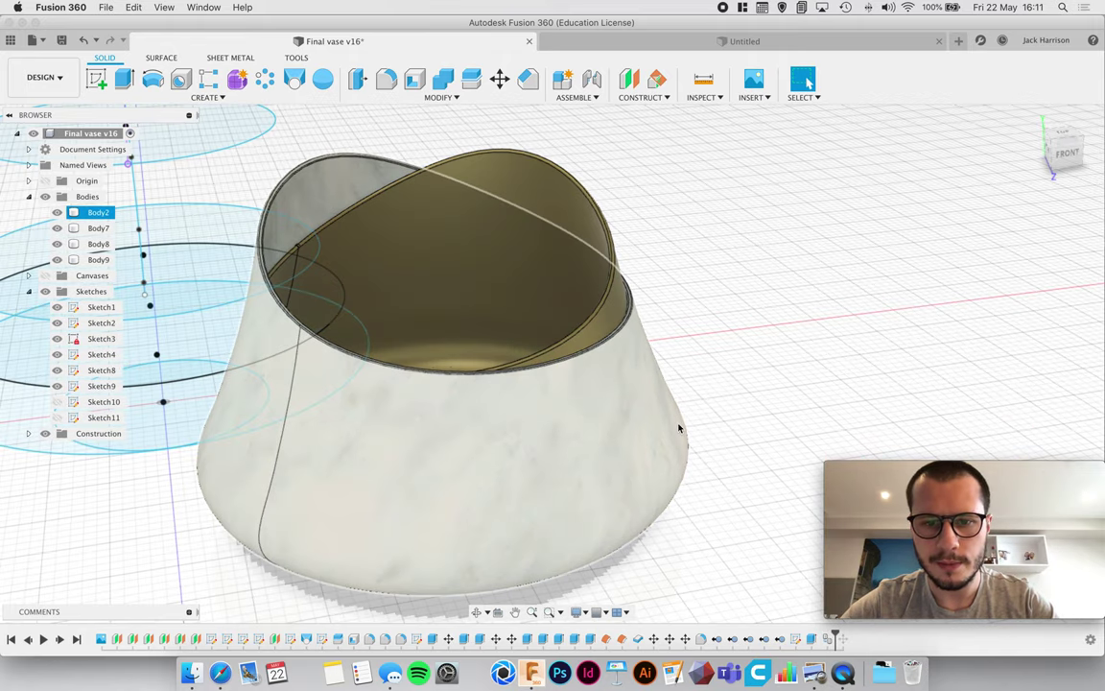
pyautogui.scroll(2, 678, 427)
pyautogui.scroll(-8, 678, 428)
pyautogui.scroll(-3, 675, 421)
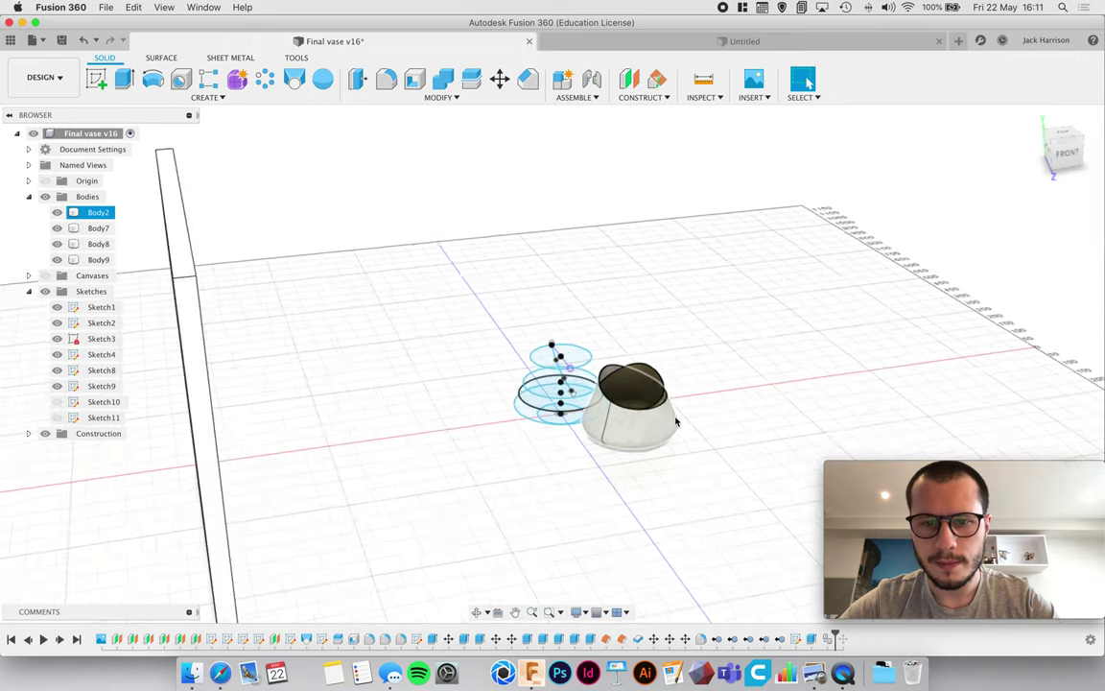
pyautogui.scroll(-2, 675, 421)
pyautogui.scroll(-5, 671, 419)
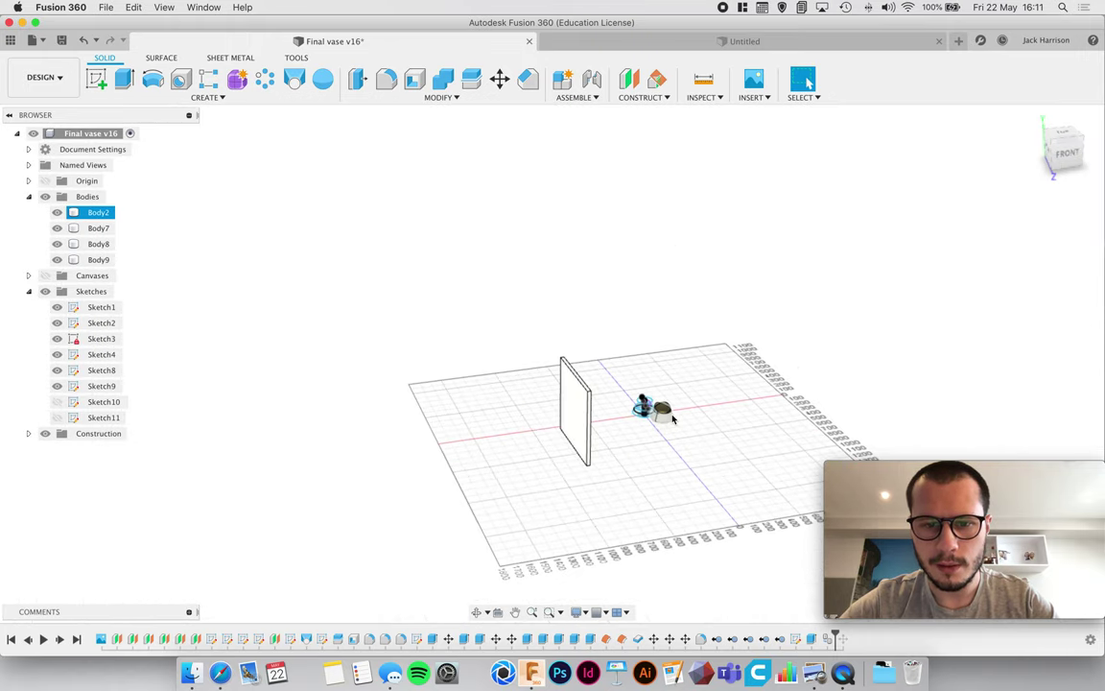
pyautogui.keyDown('shift'); pyautogui.moveTo(542, 402); pyautogui.dragTo(452, 393, button='middle'); pyautogui.keyUp('shift')
pyautogui.scroll(5, 509, 383)
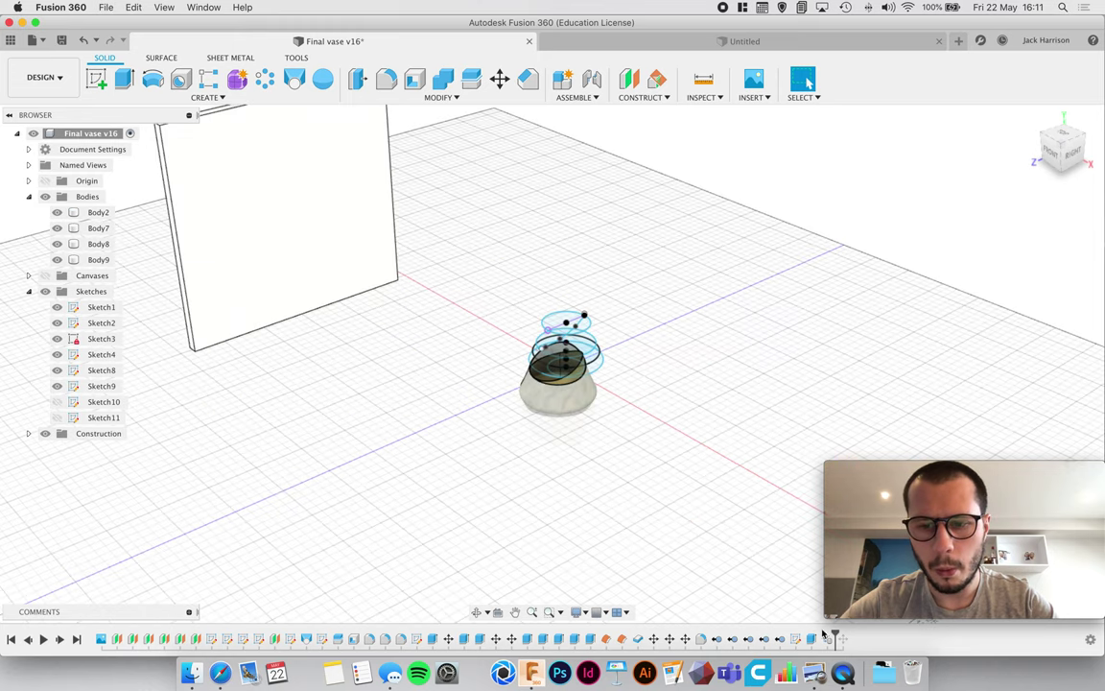
# - Roll the timeline to its end and examine the two upright panels on opposite sides of the vase
pyautogui.moveTo(835, 635); pyautogui.dragTo(850, 635)
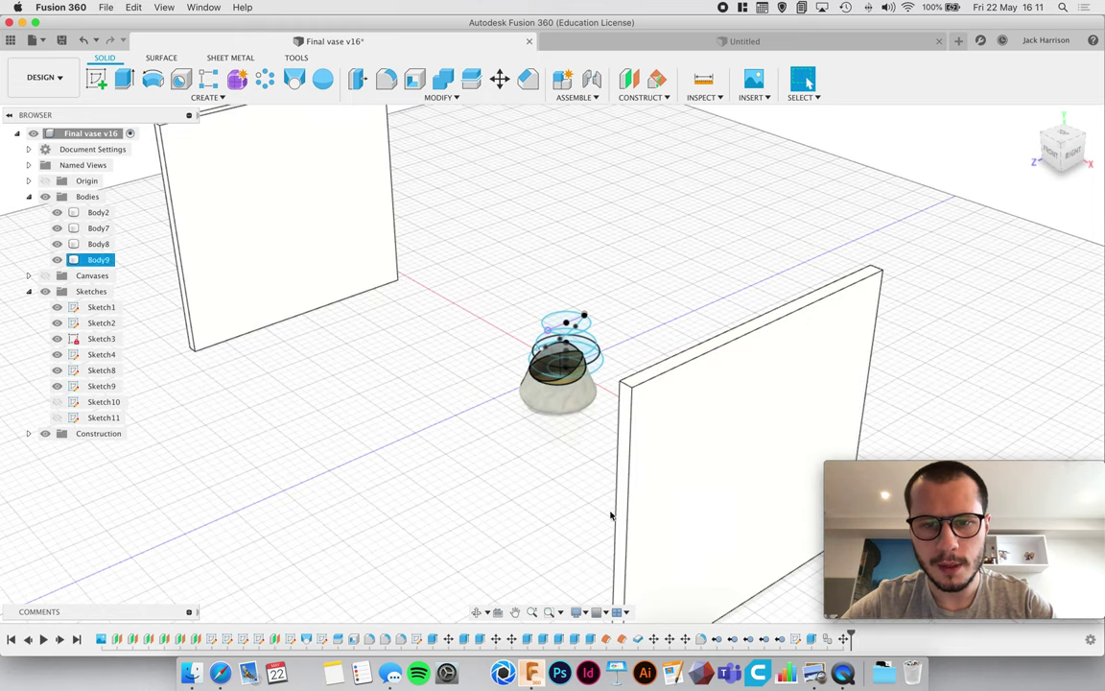
pyautogui.moveTo(480, 443)
pyautogui.mouseDown(button='middle')
pyautogui.moveTo(537, 465)
pyautogui.moveTo(597, 440)
pyautogui.mouseUp(button='middle')
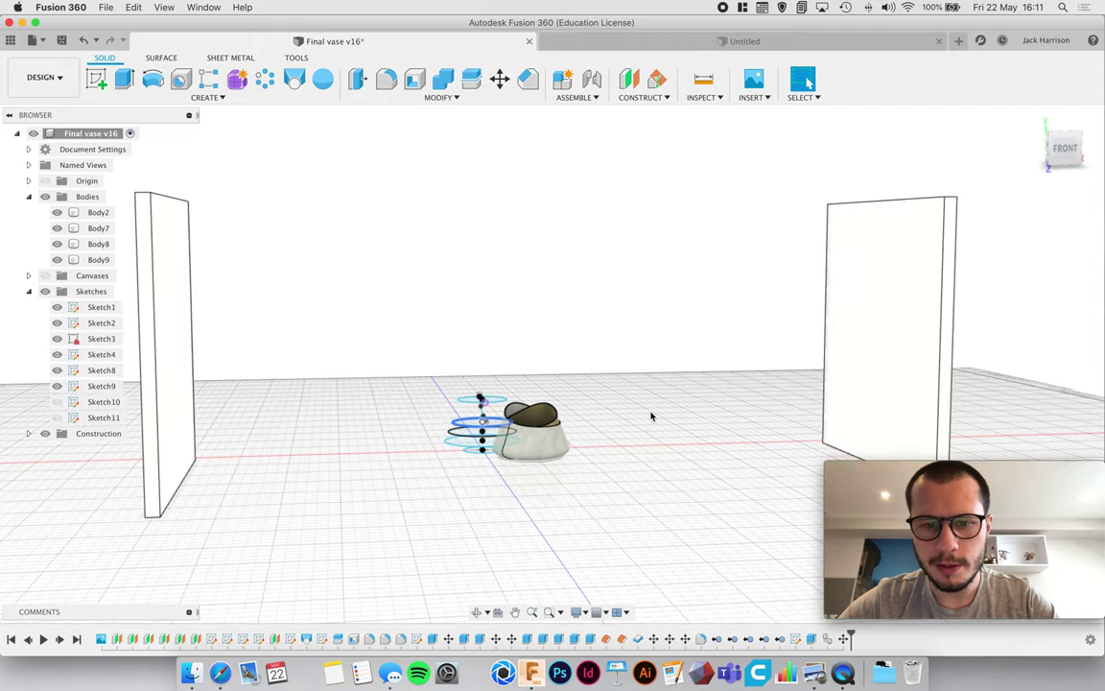
pyautogui.click(556, 454)
# - Open the Render workspace to view the vase between the lit panels, and return to the Design workspace
pyautogui.click(48, 79)
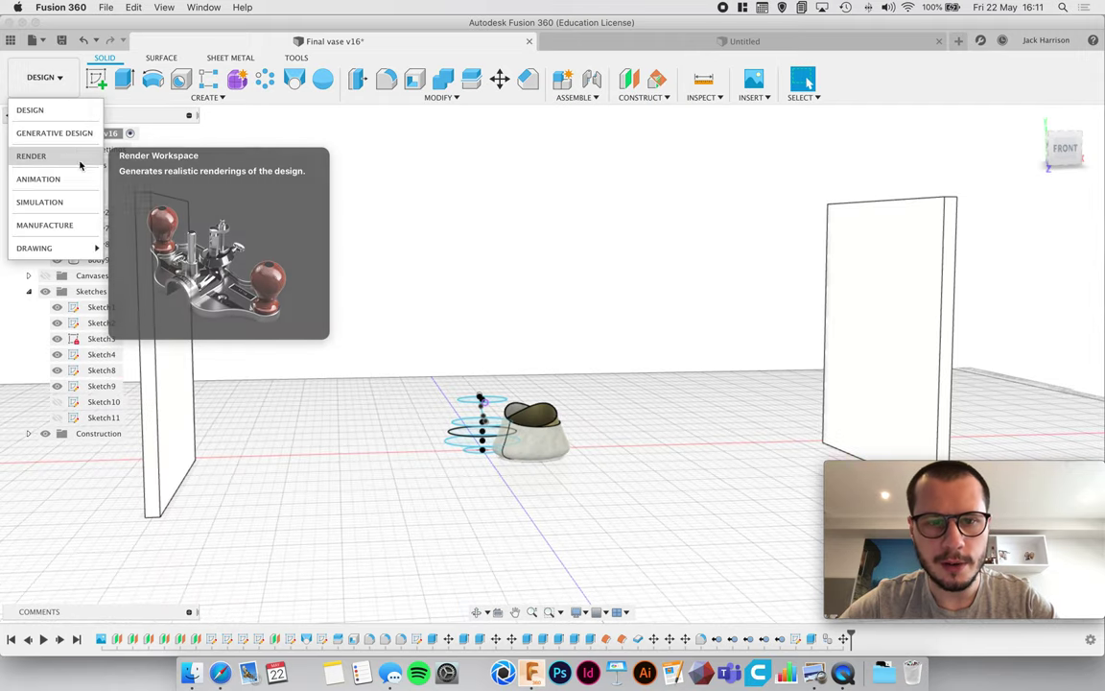
pyautogui.click(78, 160)
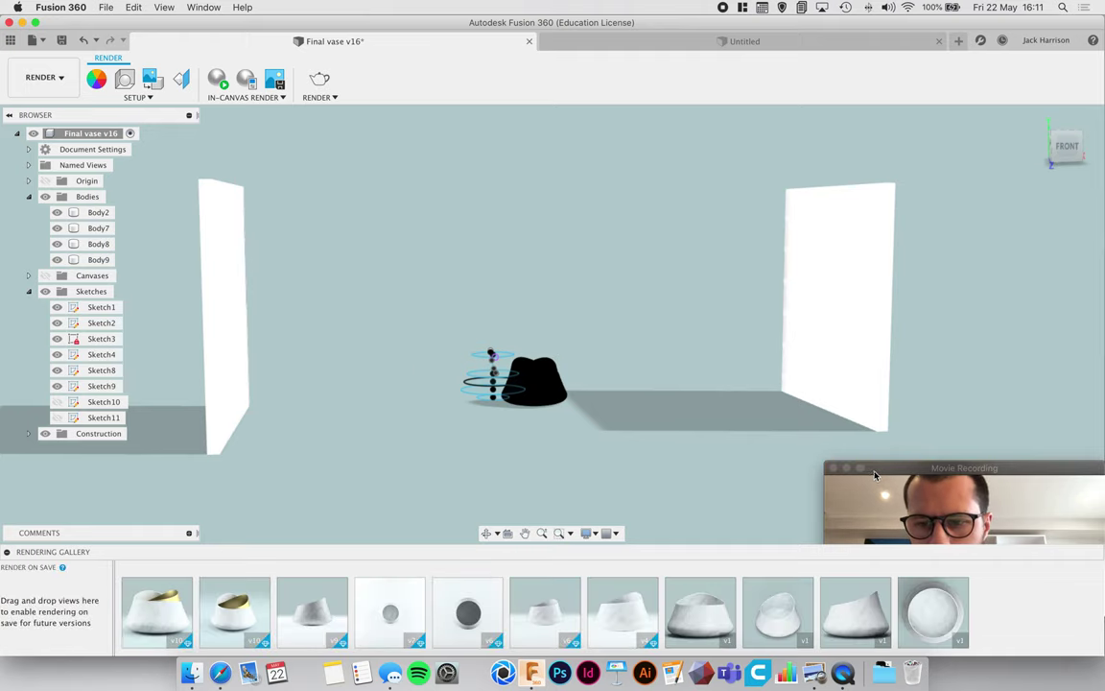
pyautogui.moveTo(866, 470); pyautogui.dragTo(859, 381)
pyautogui.click(625, 402)
pyautogui.click(539, 382)
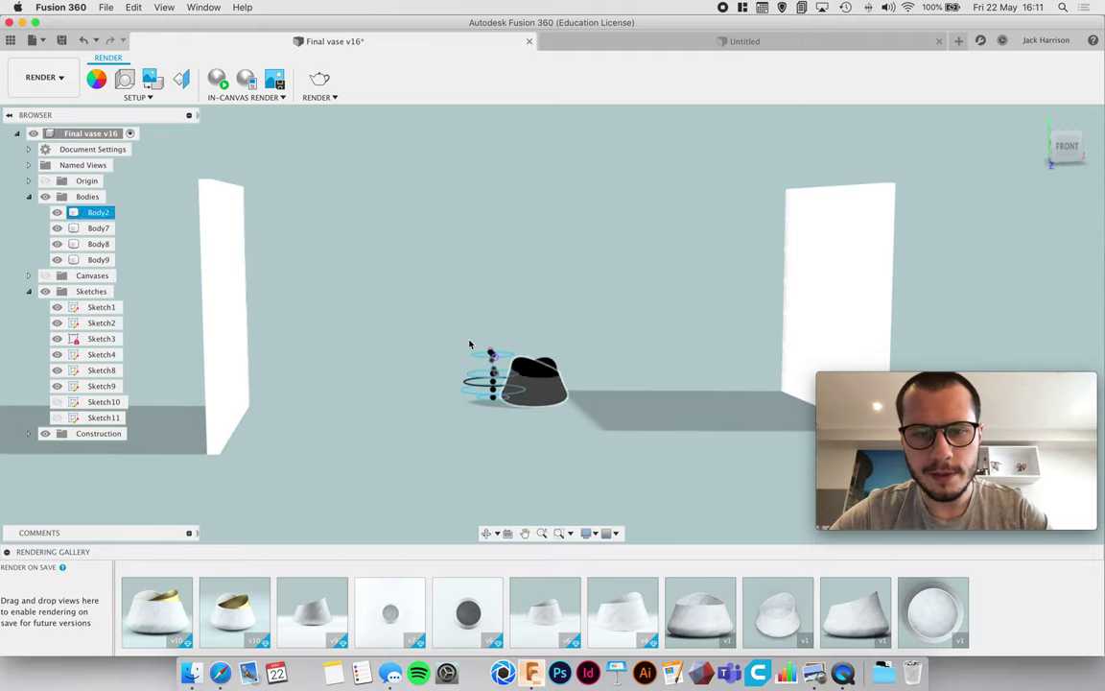
pyautogui.click(196, 183)
pyautogui.click(44, 78)
pyautogui.click(52, 107)
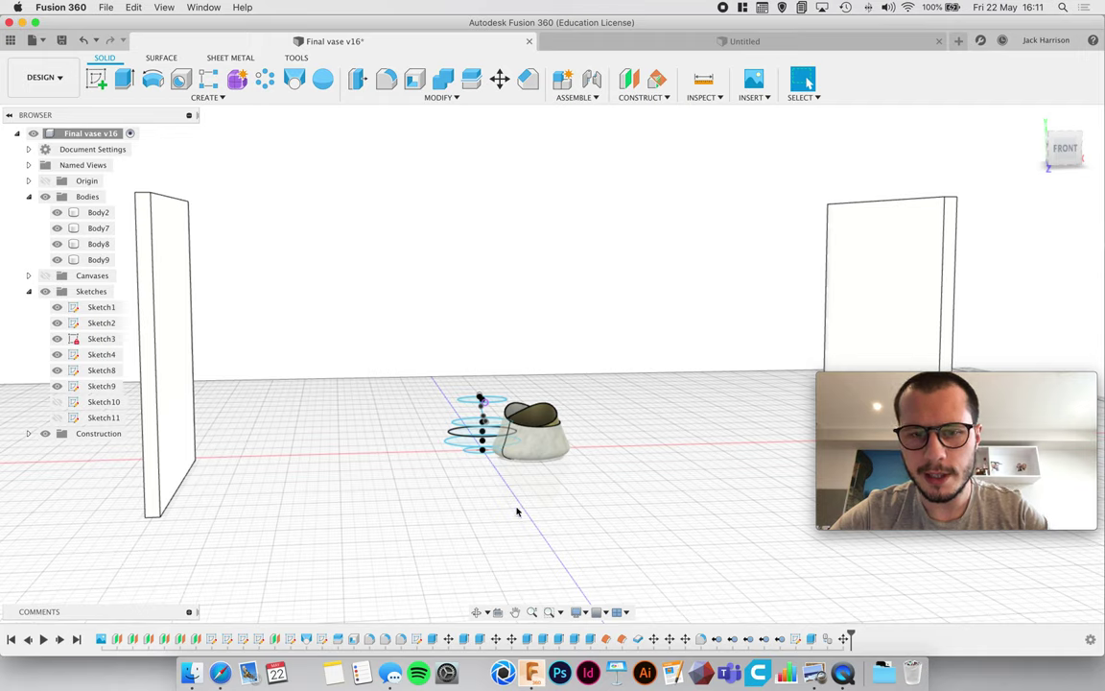
# - Switch to the untitled design and show its origin planes and axes
pyautogui.click(602, 43)
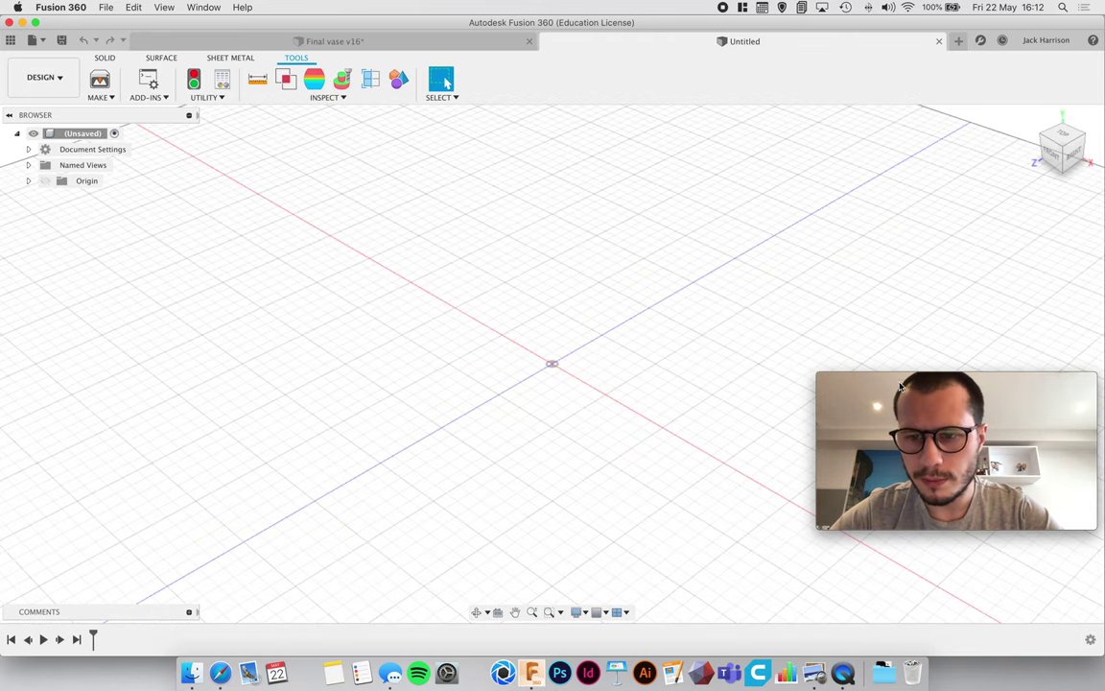
pyautogui.moveTo(904, 382); pyautogui.dragTo(903, 458)
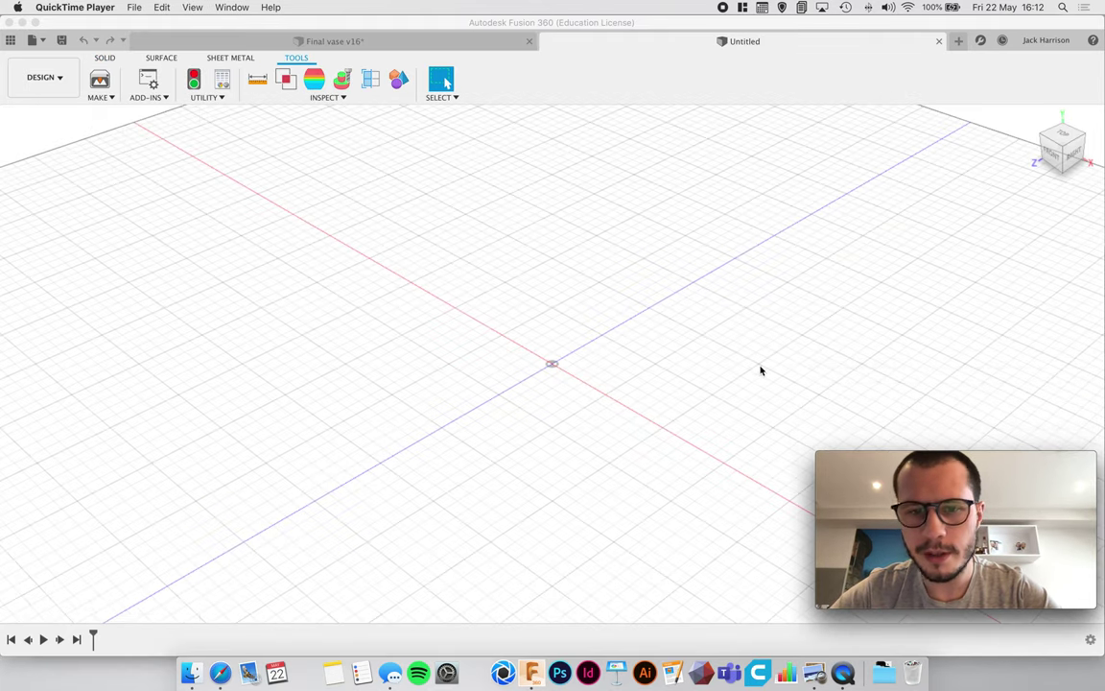
pyautogui.click(596, 375)
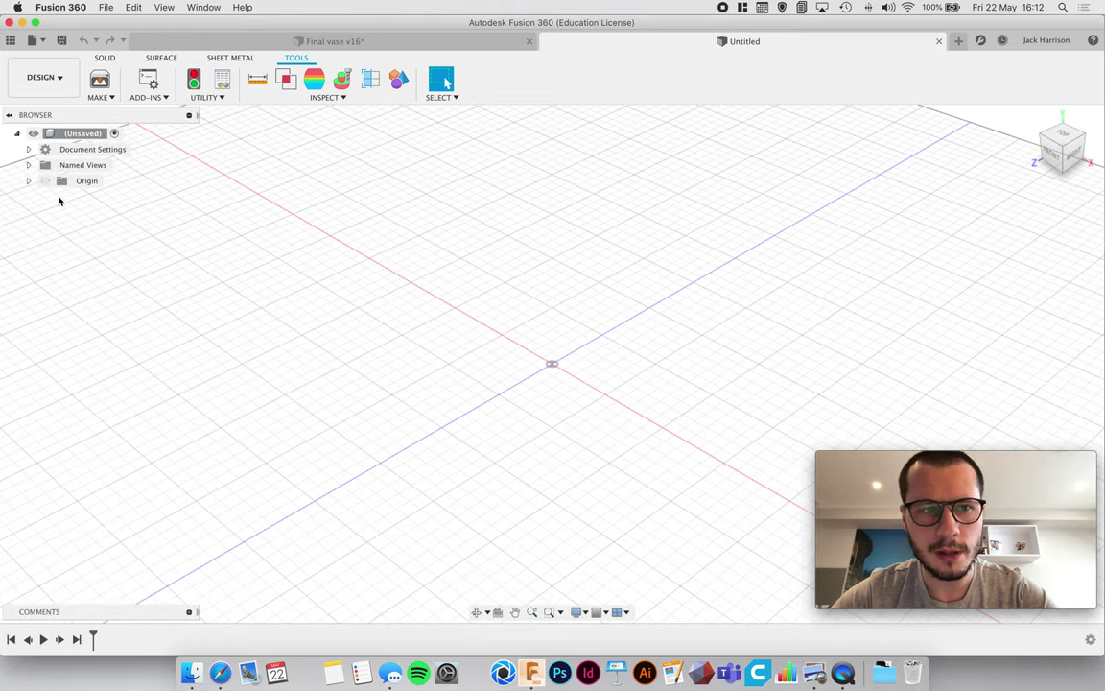
pyautogui.click(44, 180)
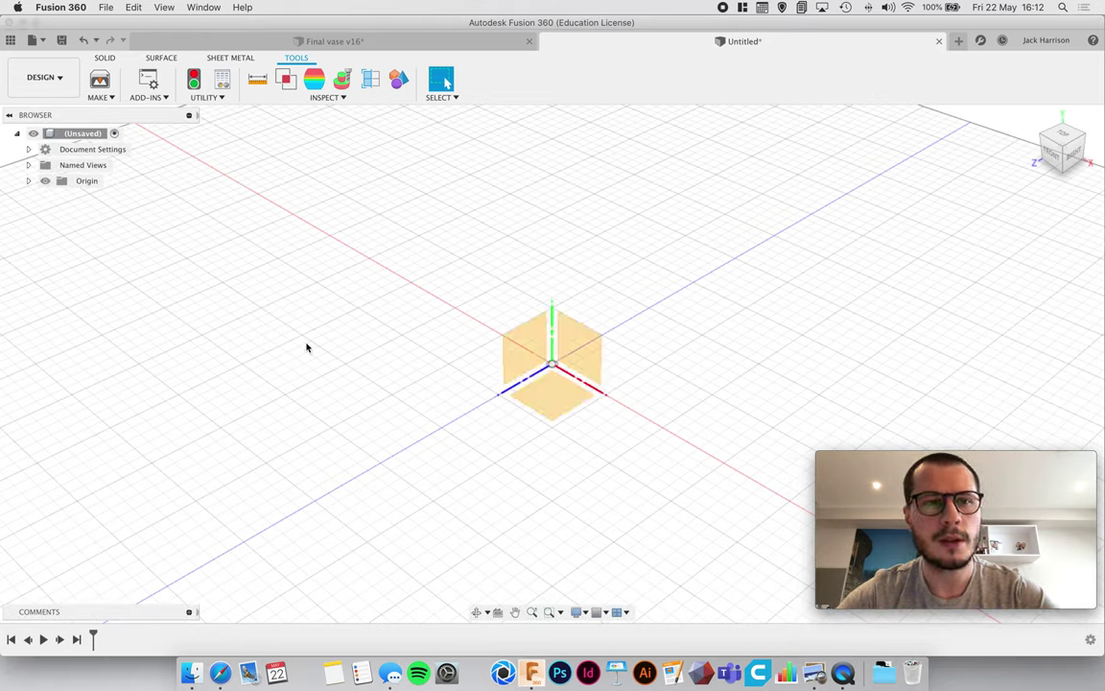
pyautogui.click(57, 79)
pyautogui.click(64, 114)
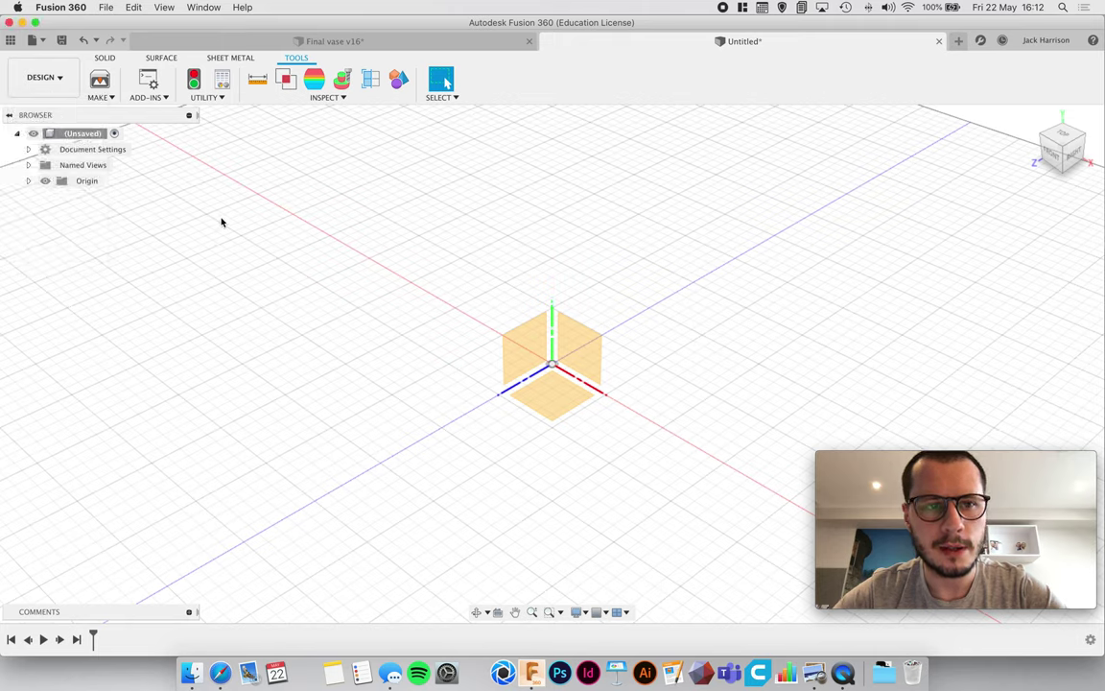
pyautogui.click(48, 83)
pyautogui.click(63, 79)
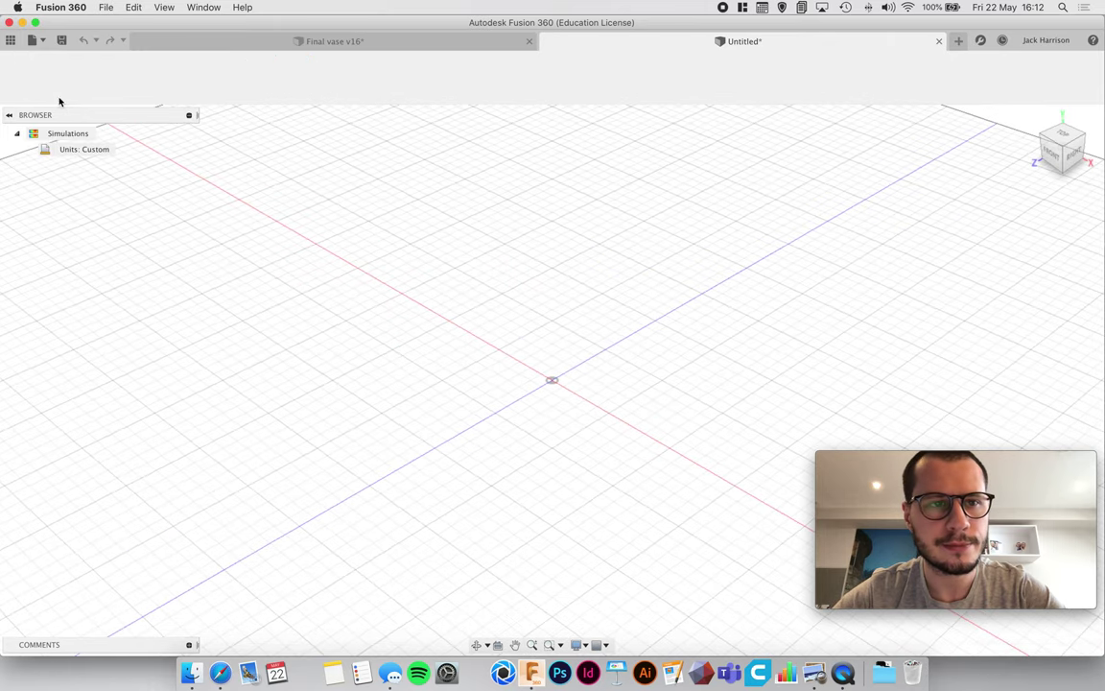
# - Leave the Generative Design workspace and return the untitled design to the Design workspace with its solid modelling tools
pyautogui.click(61, 95)
pyautogui.click(53, 107)
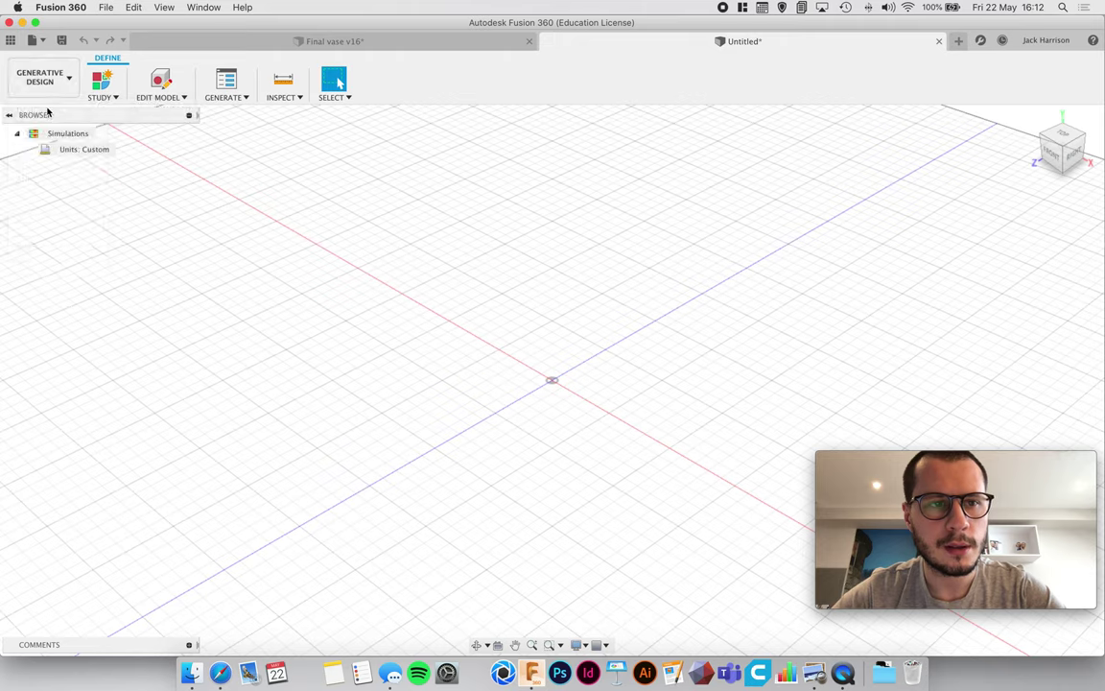
pyautogui.click(55, 85)
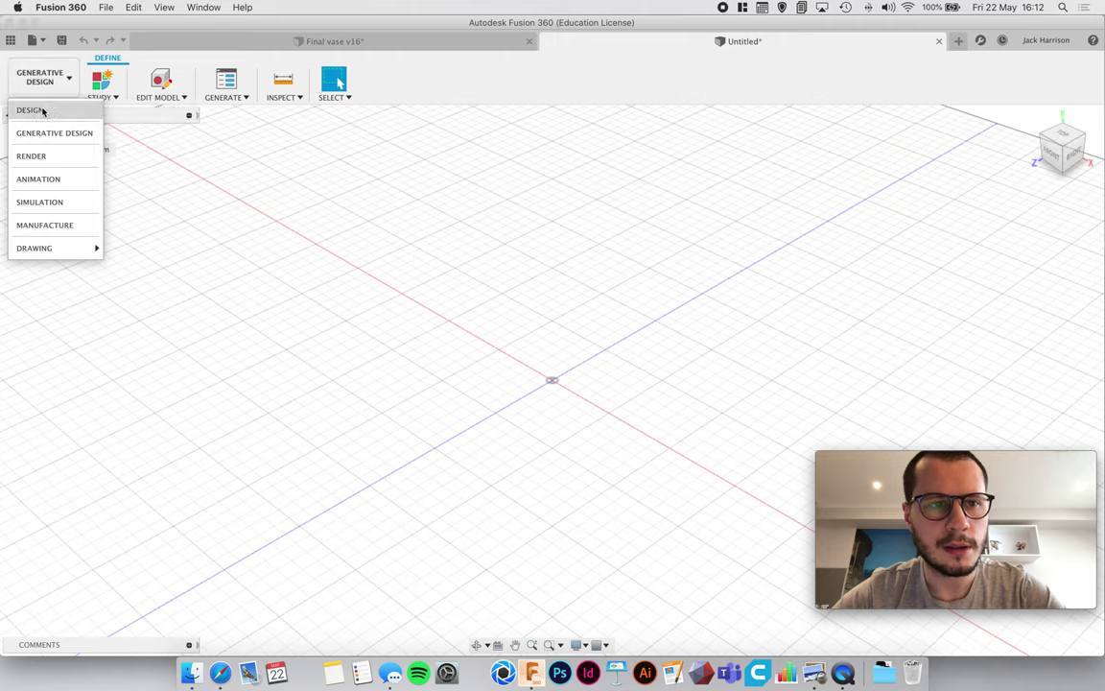
pyautogui.click(42, 112)
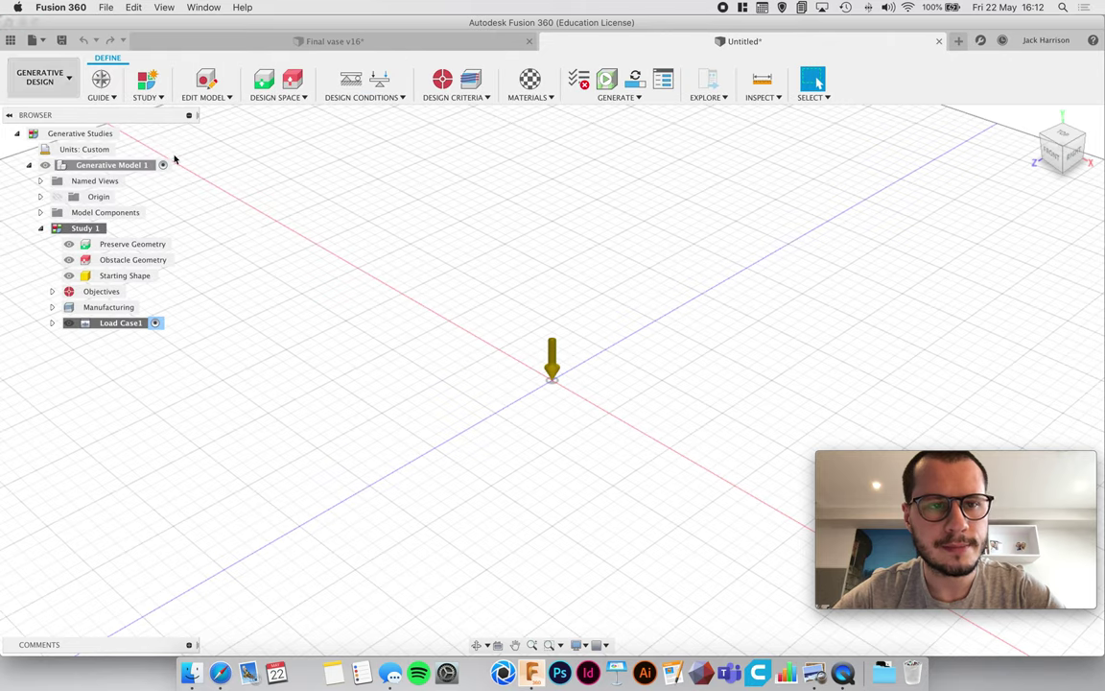
pyautogui.click(61, 89)
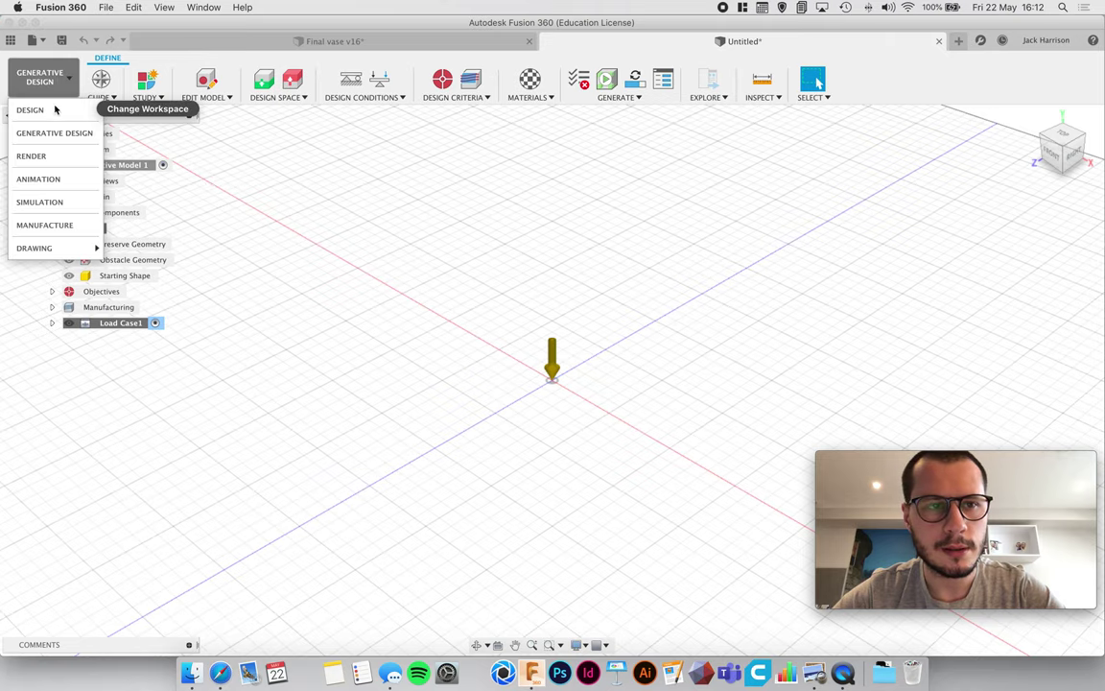
pyautogui.click(53, 111)
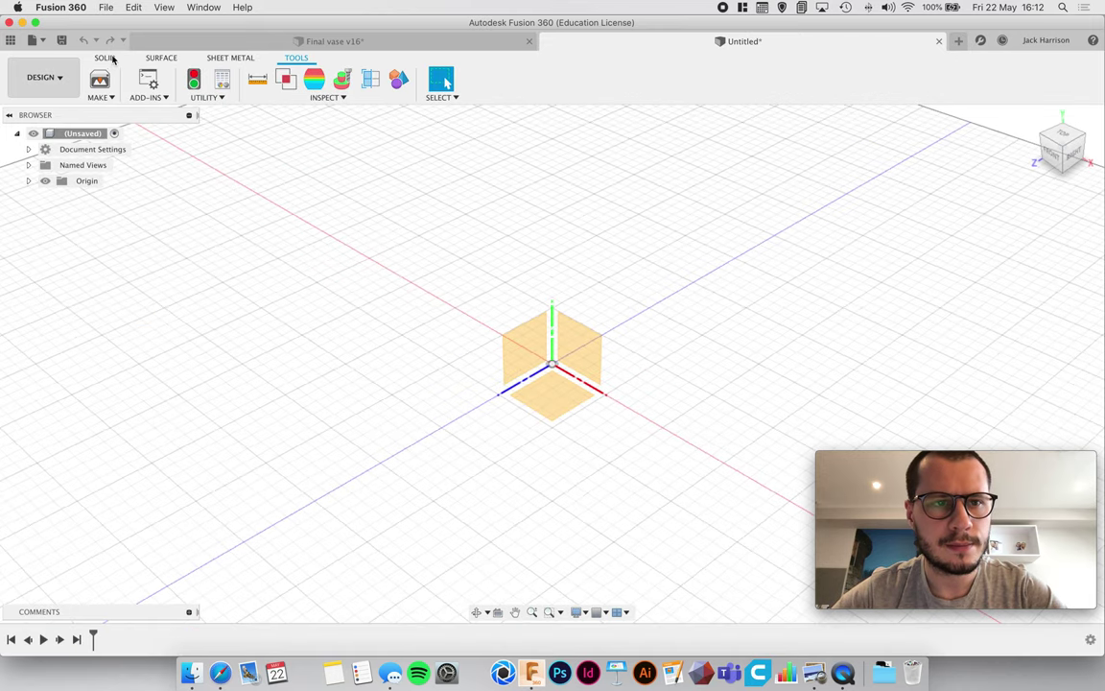
pyautogui.click(105, 59)
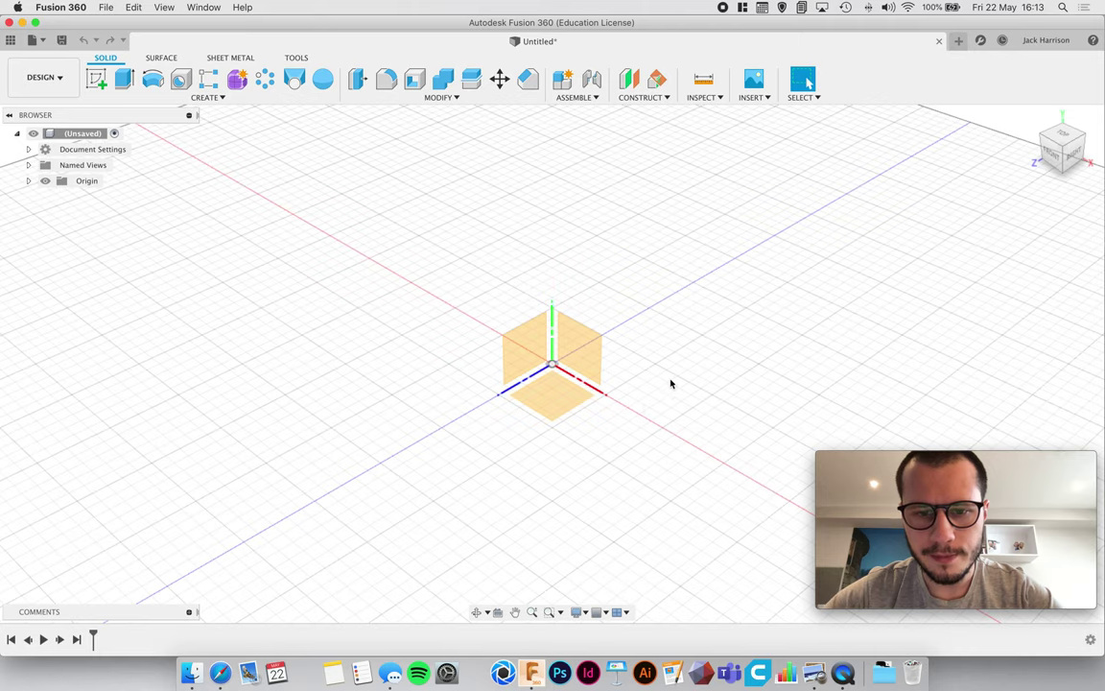
# - Examine the three origin planes and axes of the empty design from several angles
pyautogui.moveTo(602, 443); pyautogui.dragTo(605, 404, button='middle')
pyautogui.scroll(2, 562, 308)
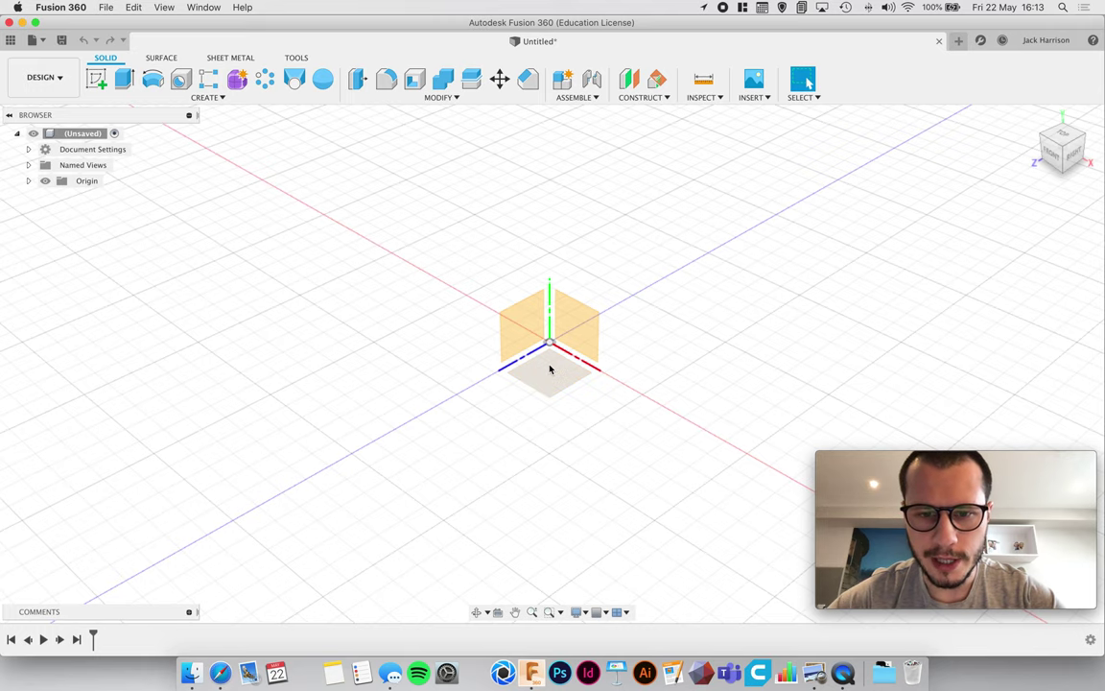
pyautogui.moveTo(550, 369); pyautogui.dragTo(550, 321, button='middle')
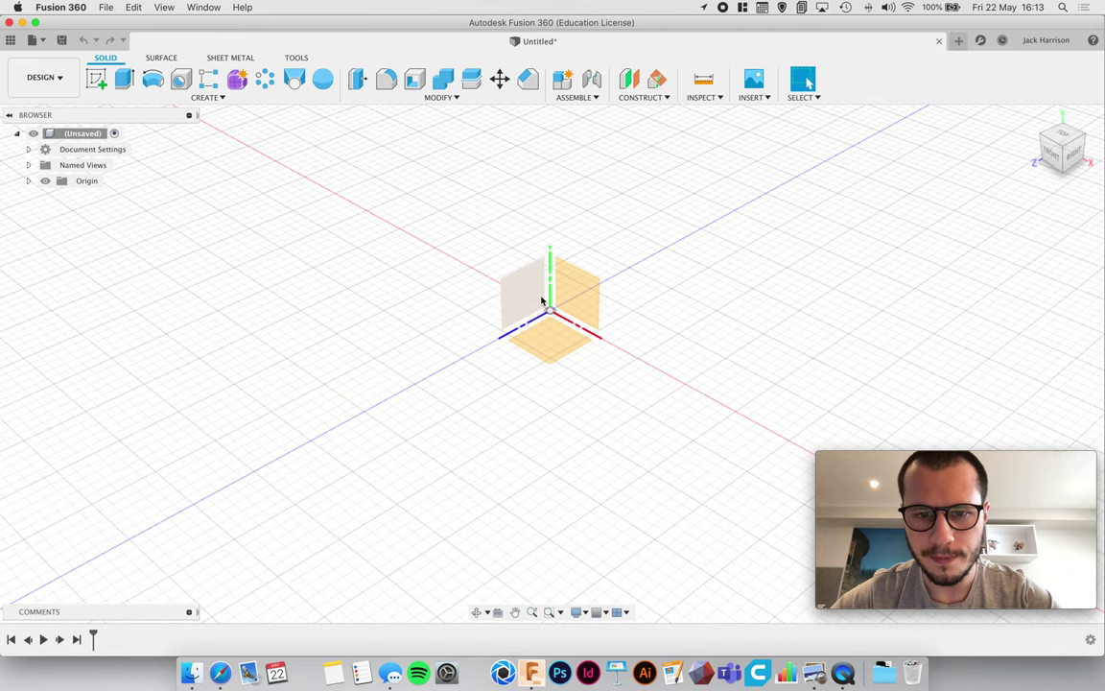
pyautogui.moveTo(583, 413); pyautogui.dragTo(590, 475, button='middle')
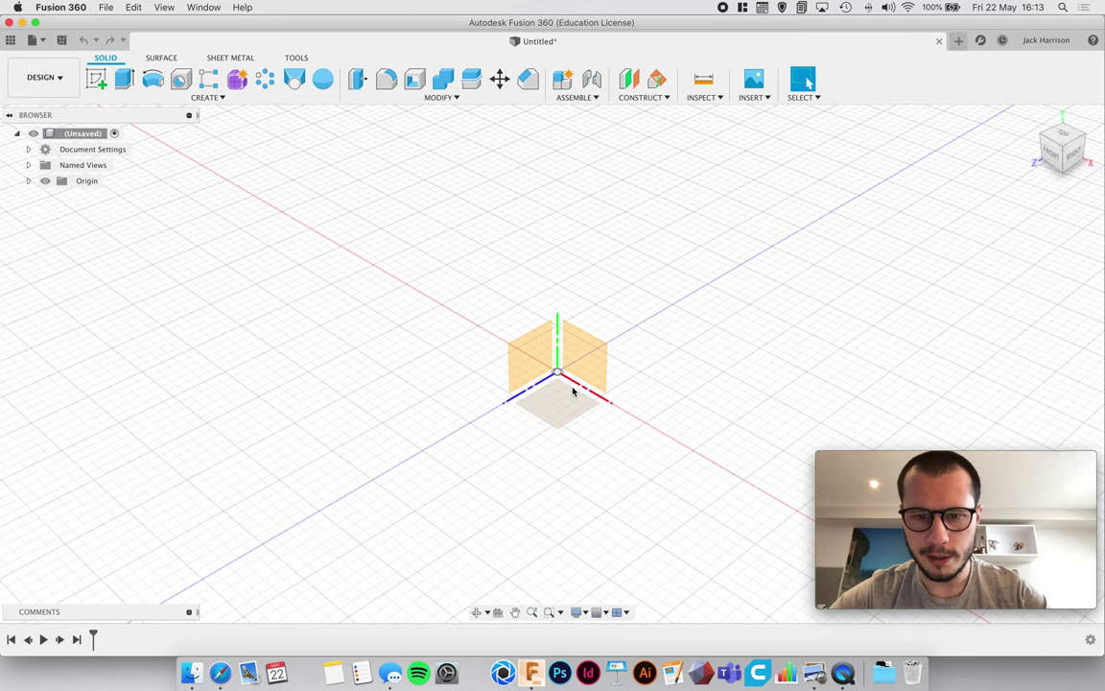
pyautogui.keyDown('shift'); pyautogui.moveTo(561, 378); pyautogui.dragTo(197, 331, button='middle'); pyautogui.keyUp('shift')
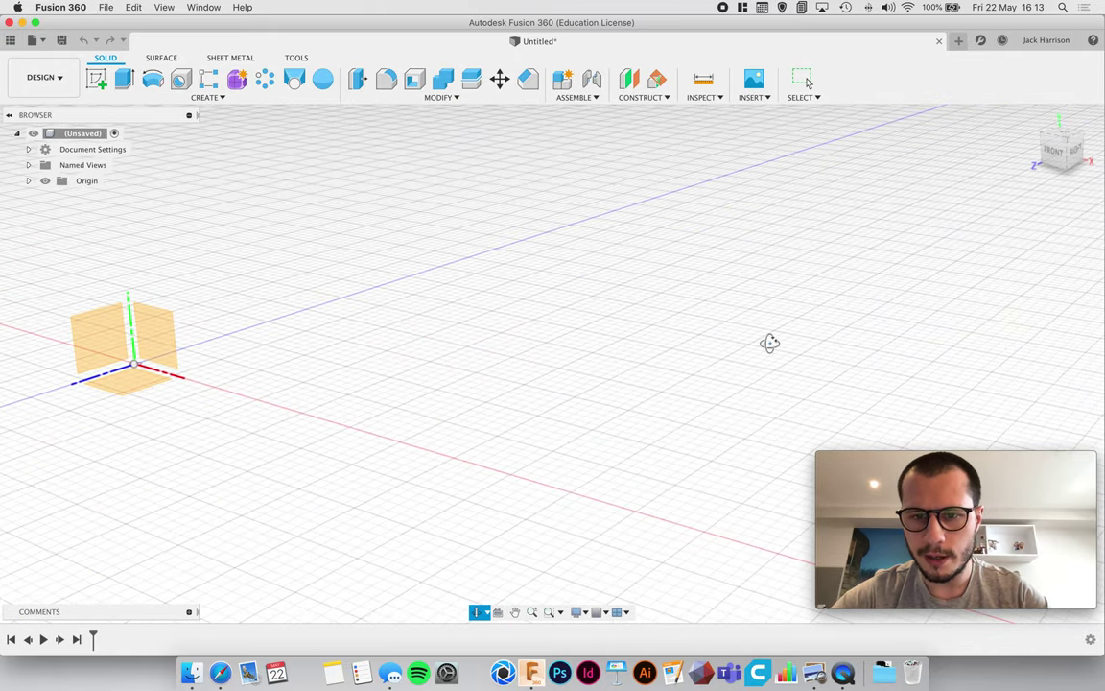
pyautogui.keyDown('shift'); pyautogui.moveTo(770, 340); pyautogui.dragTo(626, 354, button='middle'); pyautogui.keyUp('shift')
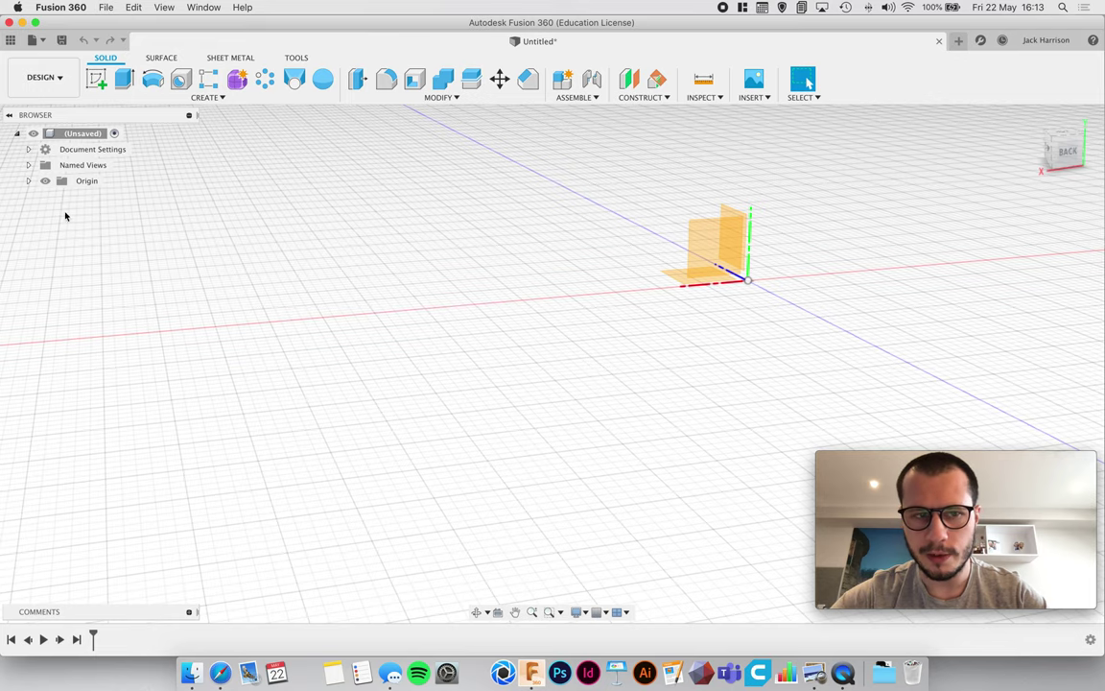
pyautogui.moveTo(318, 278); pyautogui.dragTo(659, 331, button='middle')
pyautogui.moveTo(844, 341); pyautogui.dragTo(490, 362, button='middle')
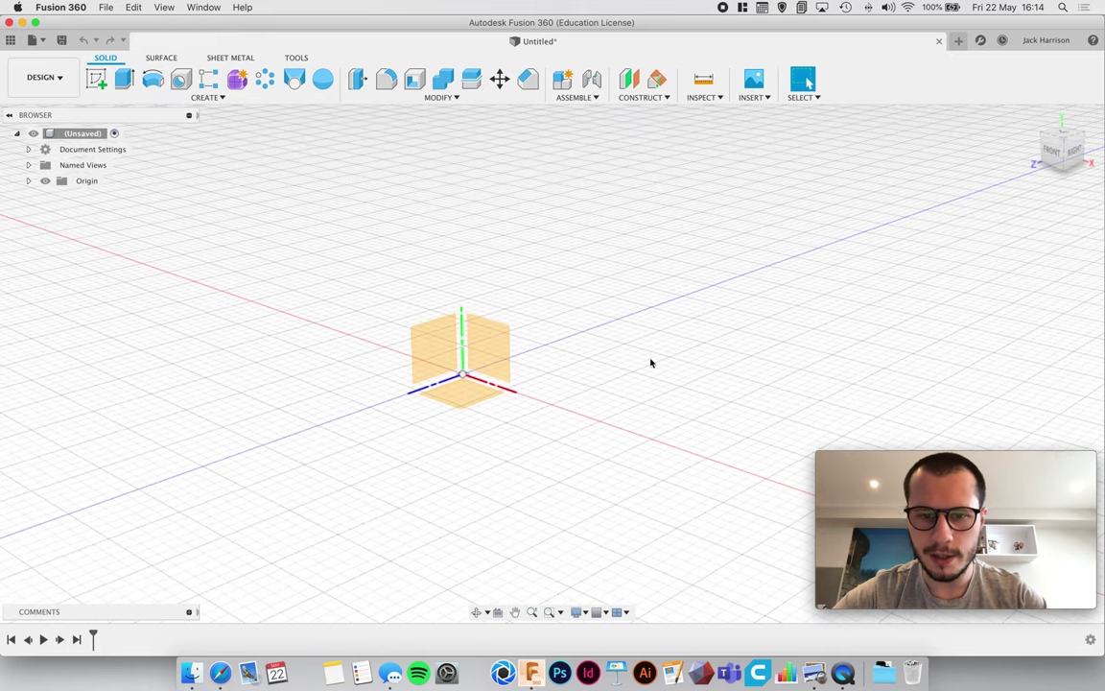
pyautogui.moveTo(649, 362); pyautogui.dragTo(709, 355, button='middle')
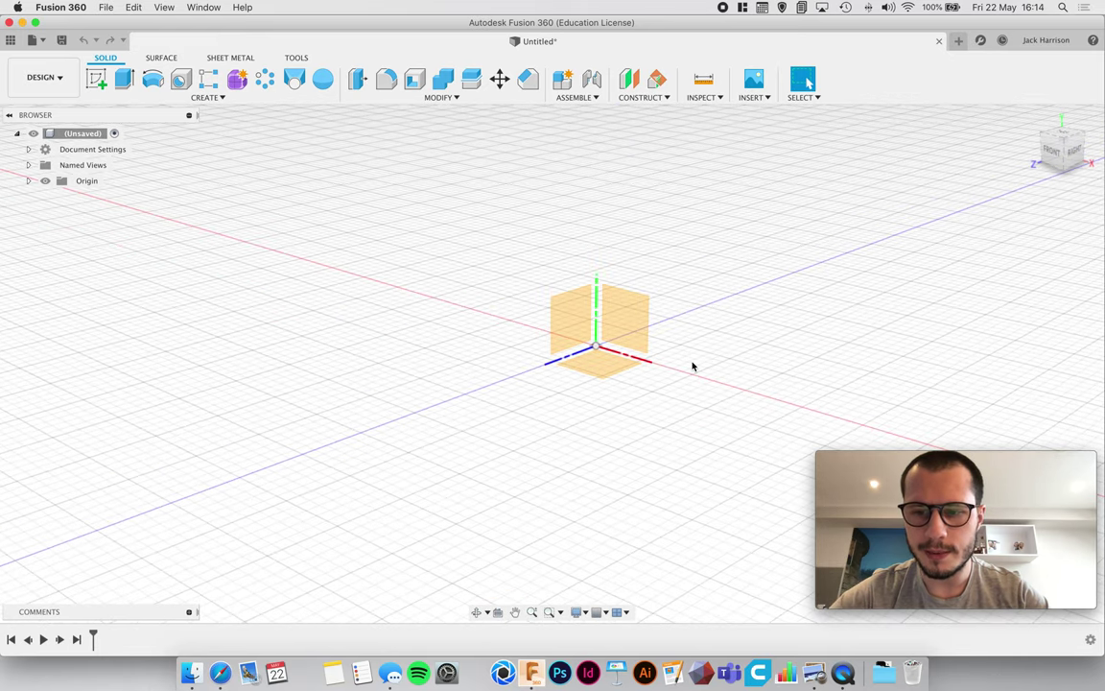
pyautogui.keyDown('shift'); pyautogui.moveTo(679, 294); pyautogui.dragTo(654, 325, button='middle'); pyautogui.keyUp('shift')
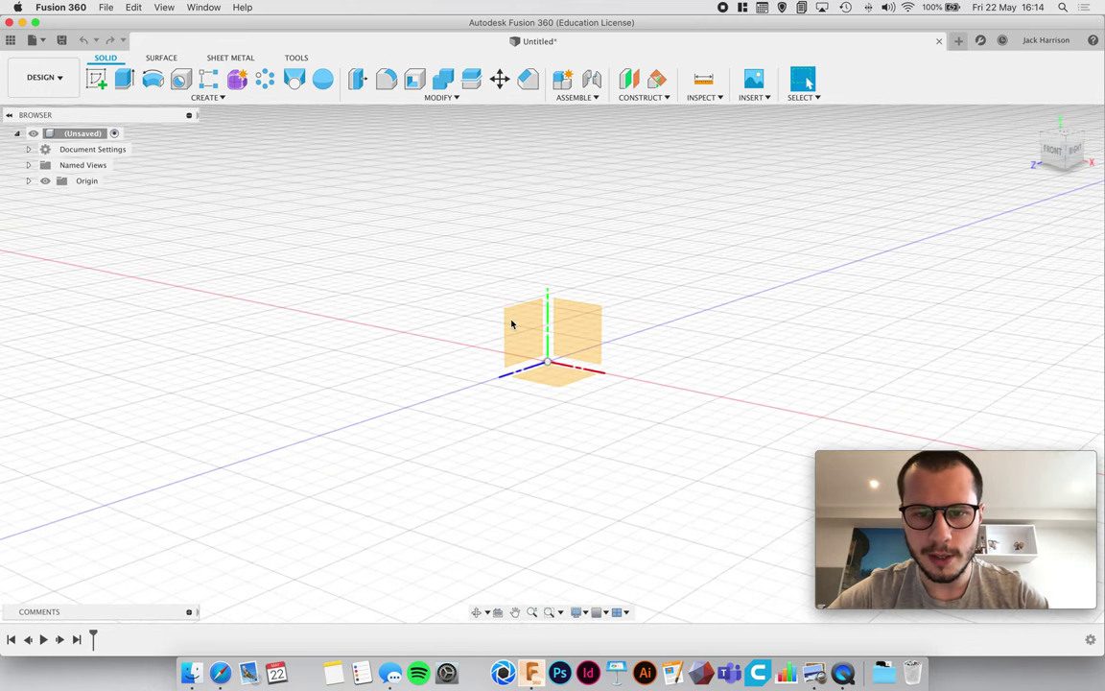
pyautogui.keyDown('shift'); pyautogui.moveTo(575, 321); pyautogui.dragTo(500, 469, button='middle'); pyautogui.keyUp('shift')
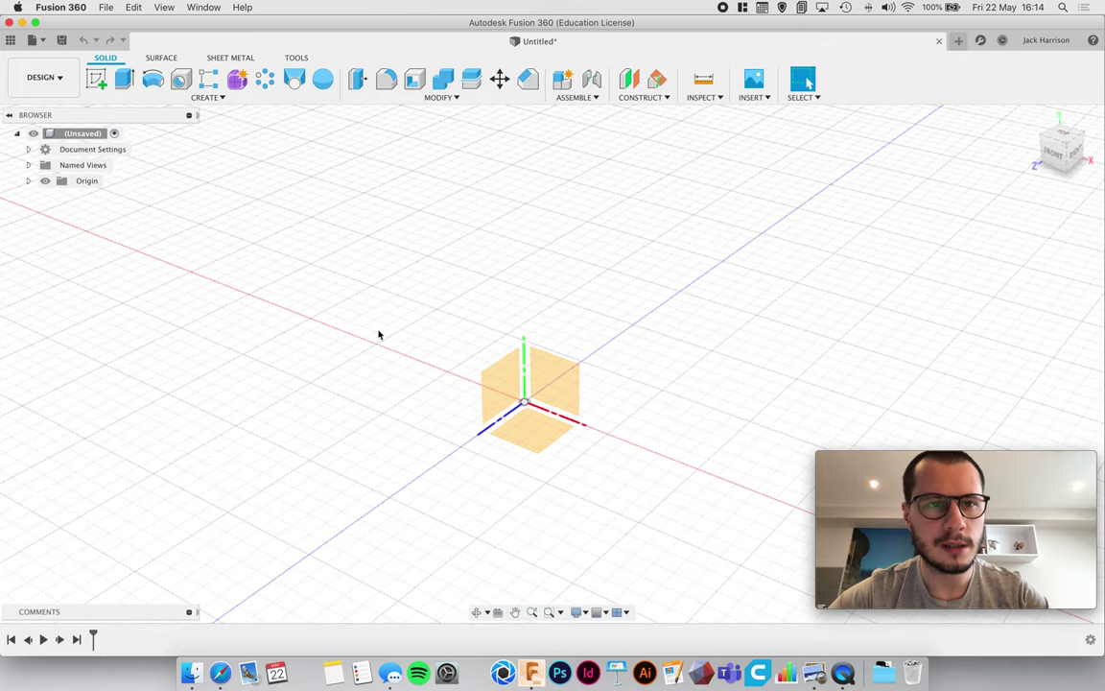
# - Start a sketch on the horizontal origin plane and draw a 50 mm diameter circle centred on the origin
pyautogui.click(97, 80)
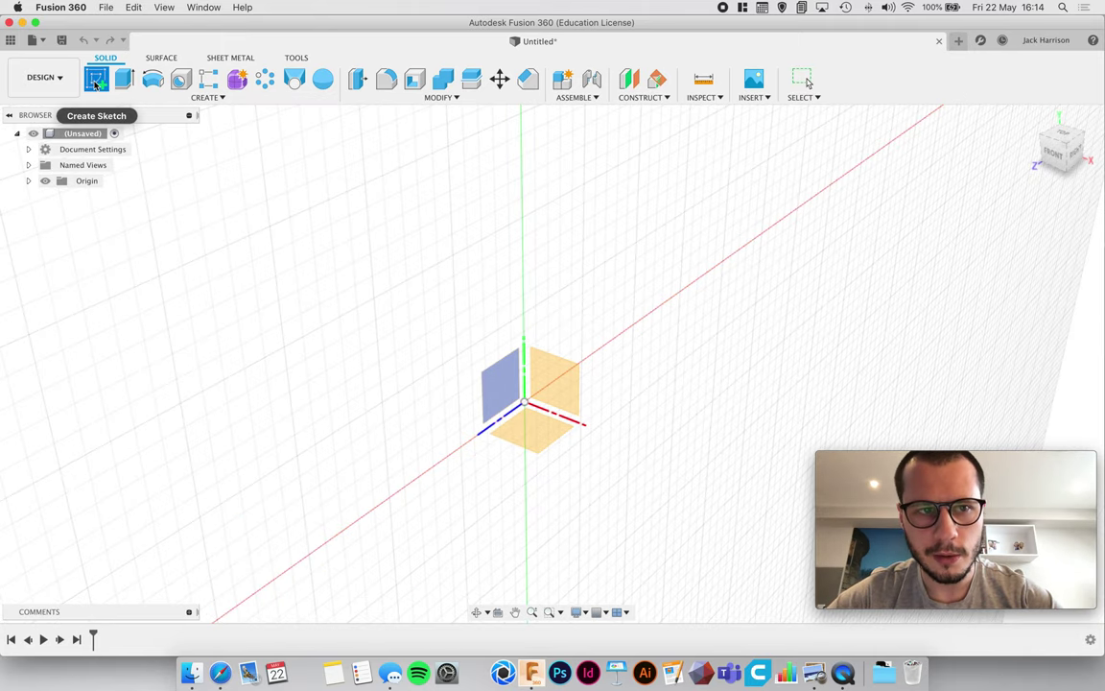
pyautogui.click(542, 429)
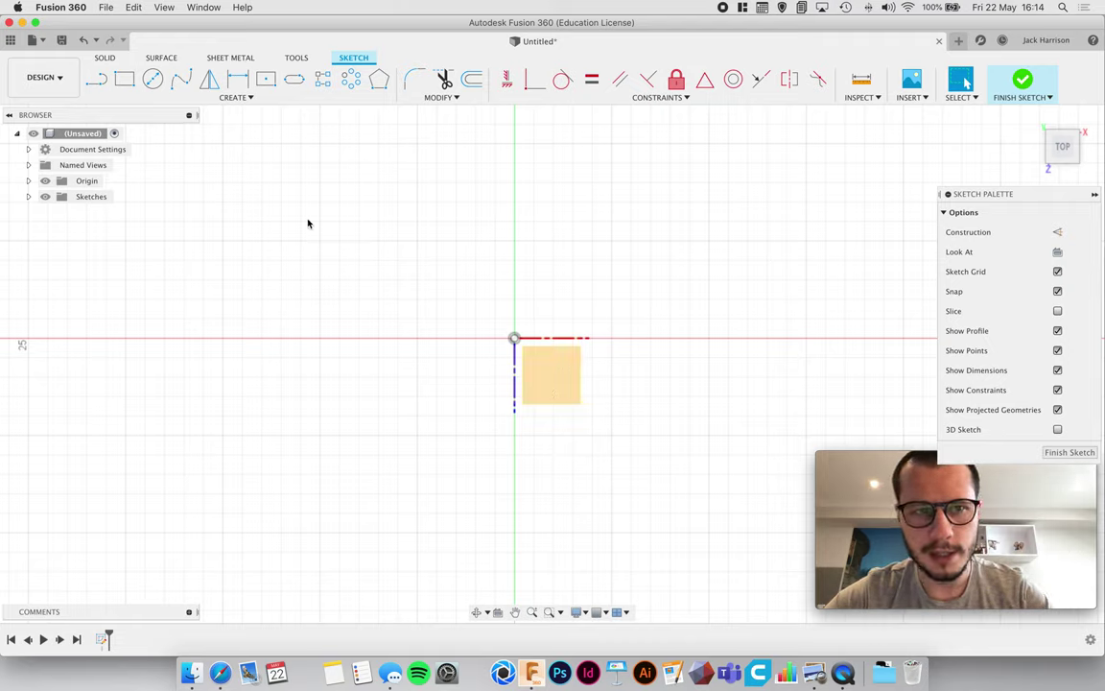
pyautogui.click(152, 79)
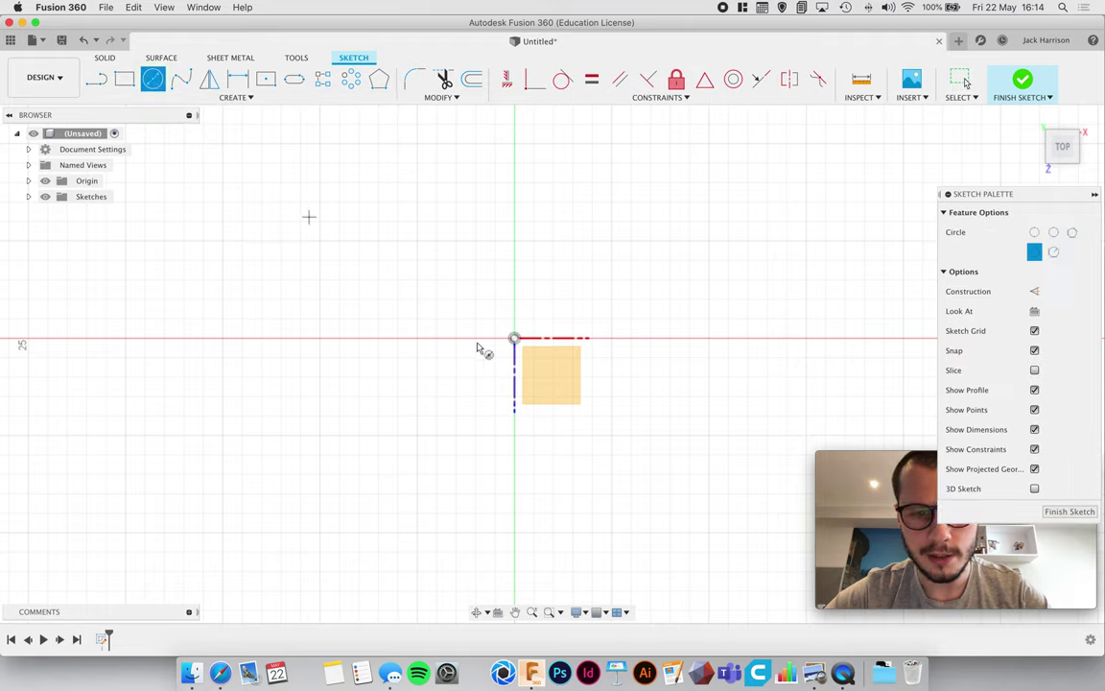
pyautogui.click(514, 338)
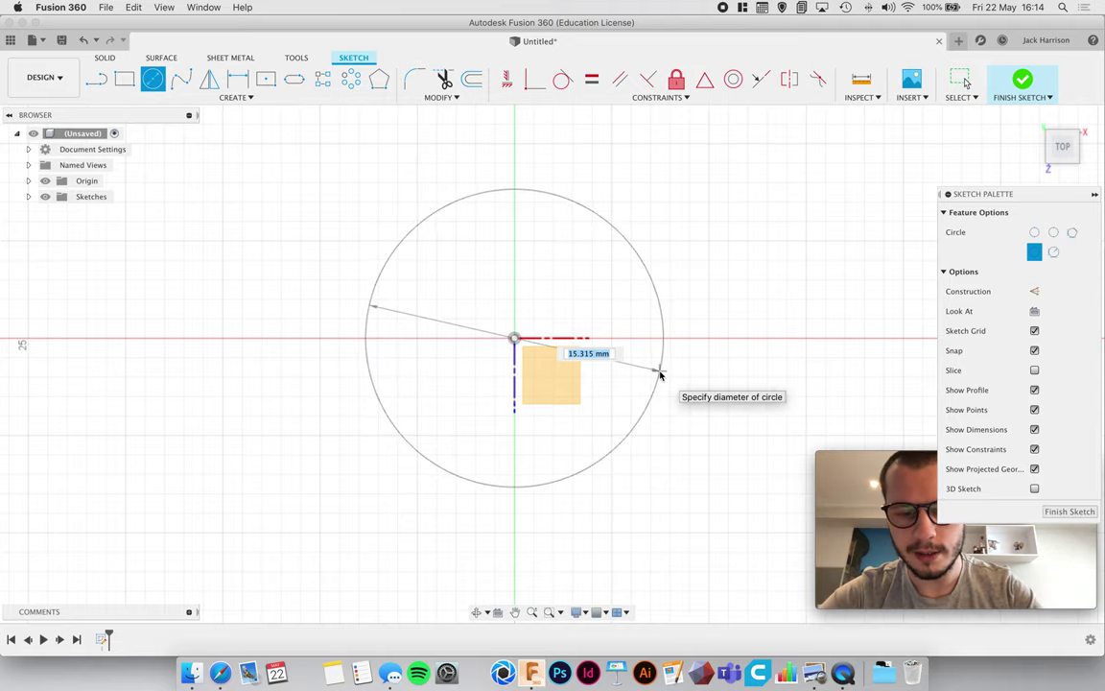
pyautogui.write('50')
pyautogui.press('Return')
pyautogui.press('Escape')
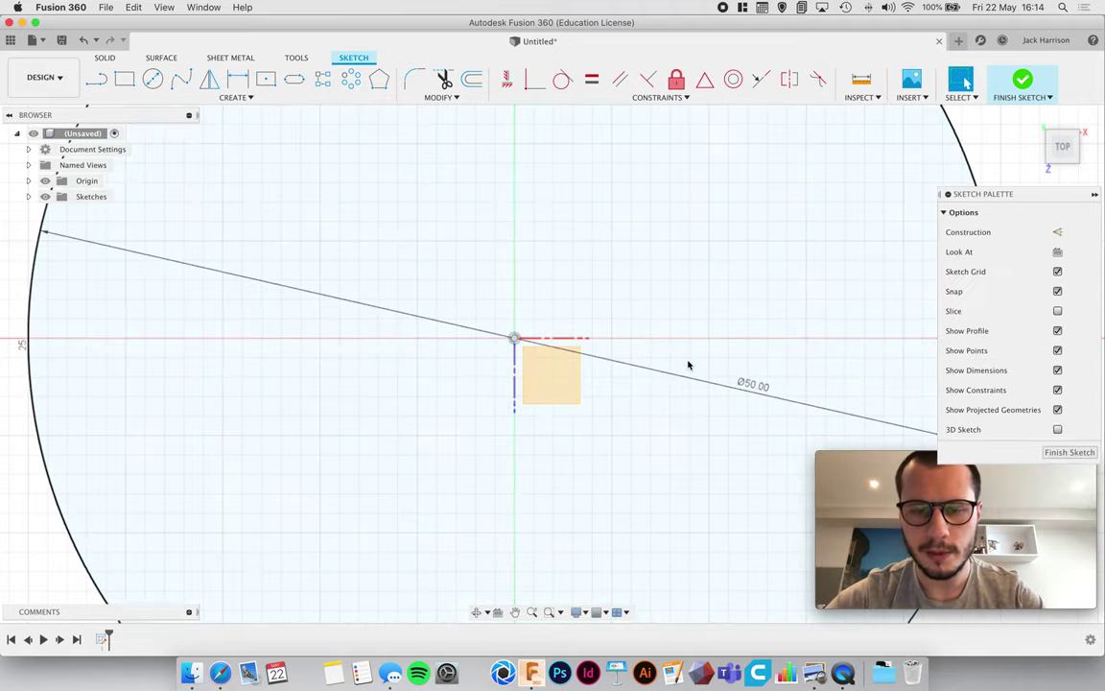
# - Finish the sketch and examine the circle lying on the ground plane from low and raised angles
pyautogui.scroll(2, 685, 358)
pyautogui.scroll(-5, 654, 353)
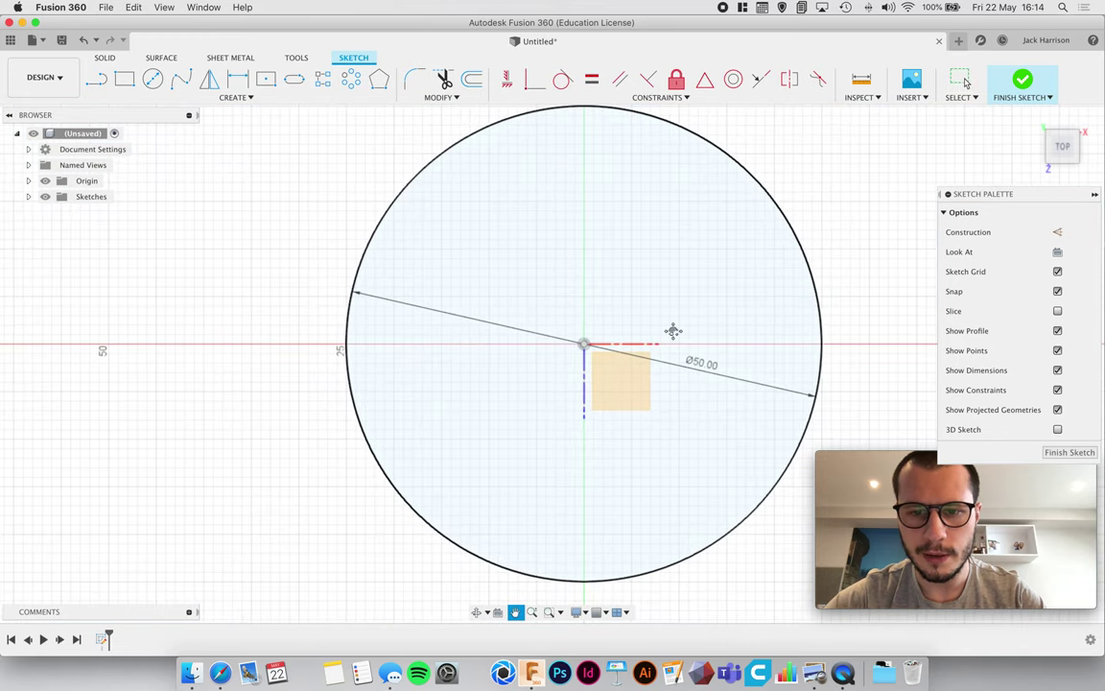
pyautogui.moveTo(673, 331); pyautogui.dragTo(632, 341, button='middle')
pyautogui.scroll(-3, 665, 337)
pyautogui.moveTo(731, 327); pyautogui.dragTo(693, 335, button='middle')
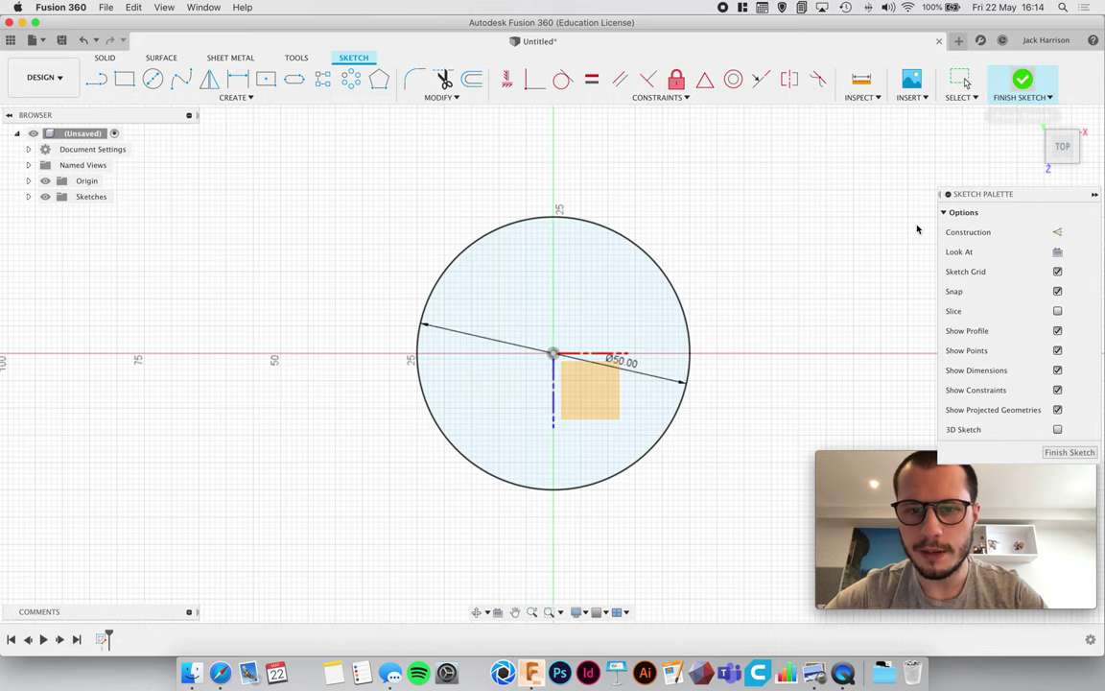
pyautogui.scroll(3, 567, 322)
pyautogui.scroll(-1, 567, 322)
pyautogui.scroll(-6, 567, 322)
pyautogui.keyDown('shift'); pyautogui.moveTo(579, 363); pyautogui.dragTo(662, 197, button='middle'); pyautogui.keyUp('shift')
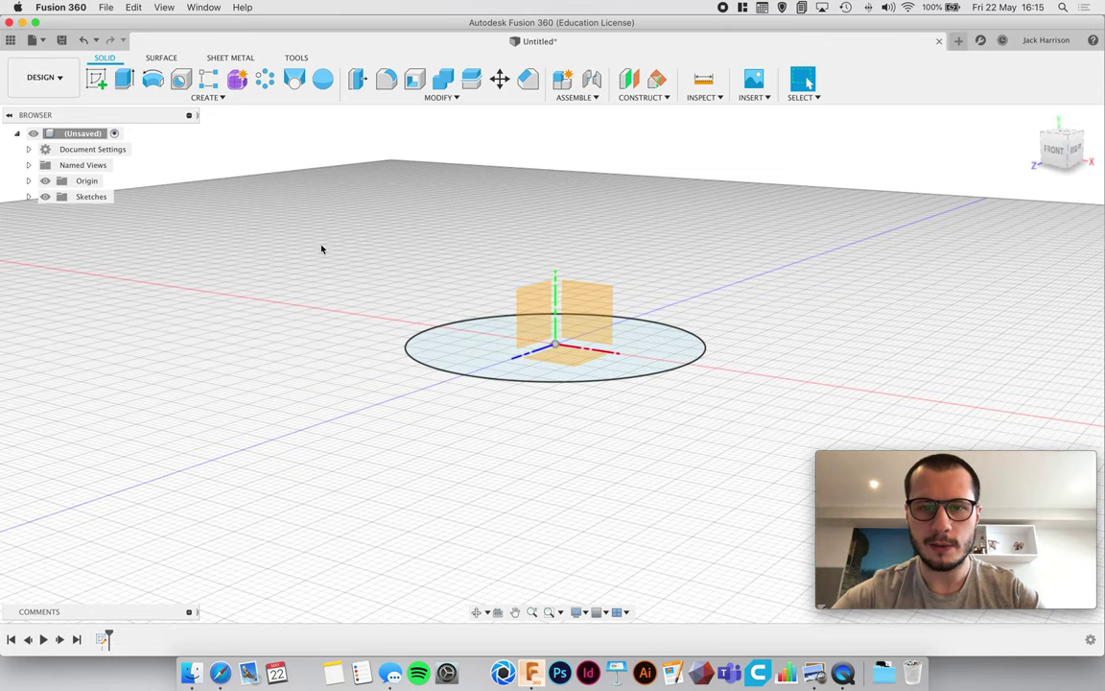
pyautogui.keyDown('shift'); pyautogui.moveTo(564, 463); pyautogui.dragTo(584, 405, button='middle'); pyautogui.keyUp('shift')
pyautogui.moveTo(647, 487)
pyautogui.keyDown('shift'); pyautogui.mouseDown(button='middle')
pyautogui.moveTo(636, 419)
pyautogui.moveTo(646, 478)
pyautogui.mouseUp(button='middle'); pyautogui.keyUp('shift')
pyautogui.moveTo(644, 435); pyautogui.dragTo(643, 516, button='middle')
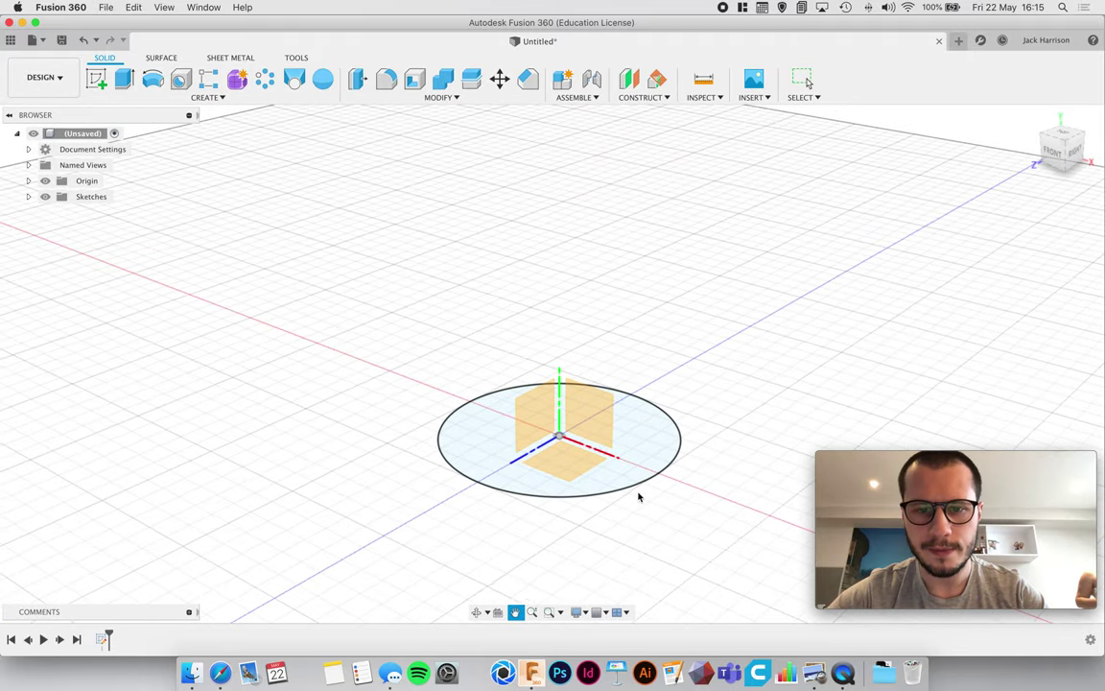
pyautogui.scroll(5, 580, 486)
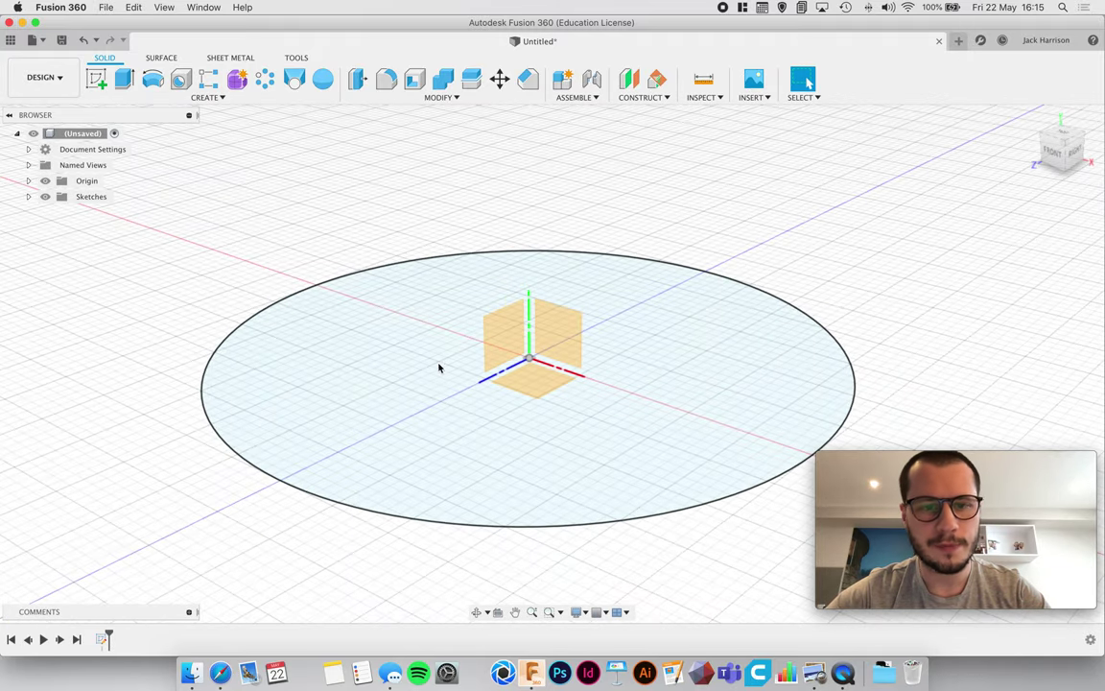
# - Extrude the circle profile 5 mm upward as a new body
pyautogui.click(125, 81)
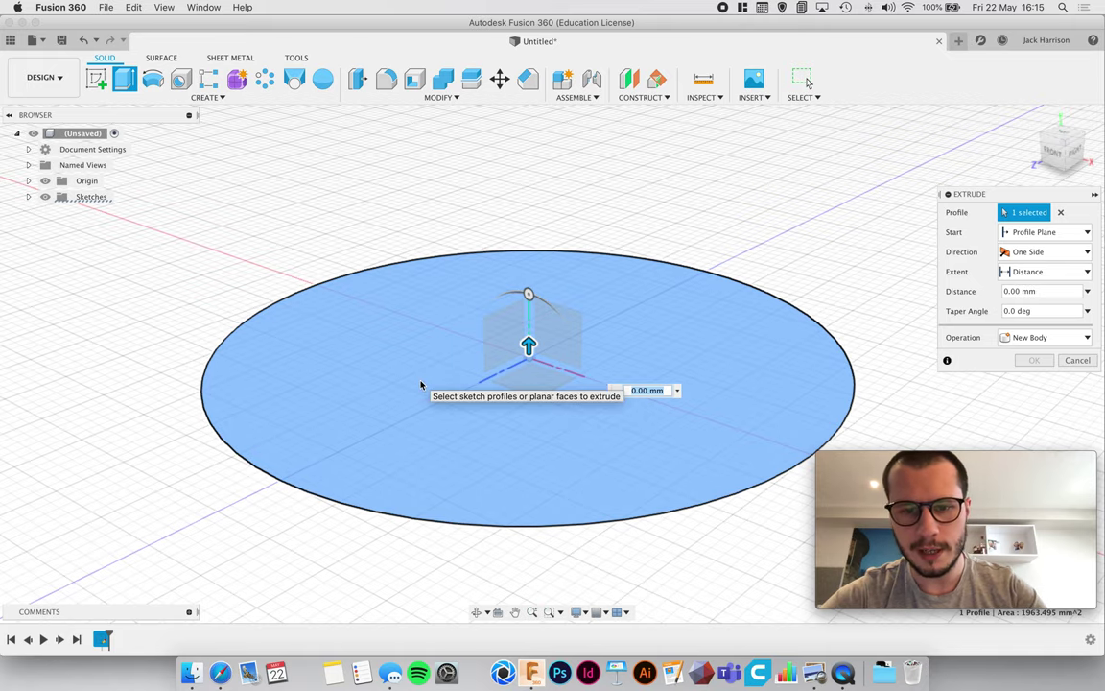
pyautogui.write('5mm')
pyautogui.press('Return')
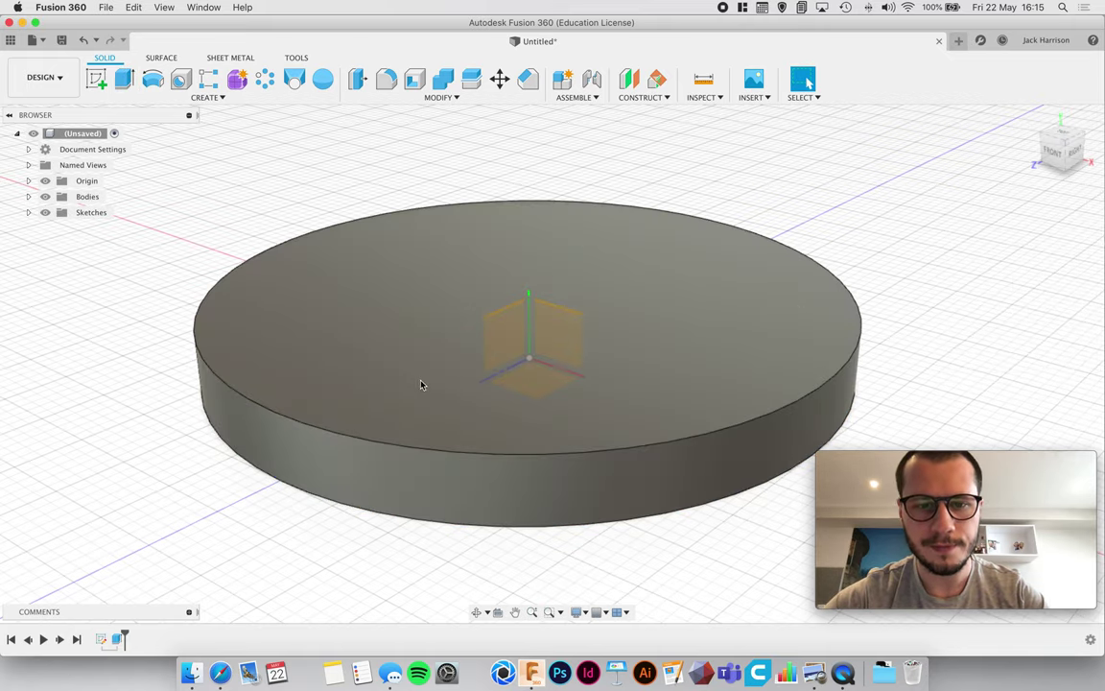
# - Reopen the circle sketch and draw two lines forming a narrow V across the circle's upper-right edge
pyautogui.doubleClick(102, 642)
pyautogui.scroll(5, 523, 345)
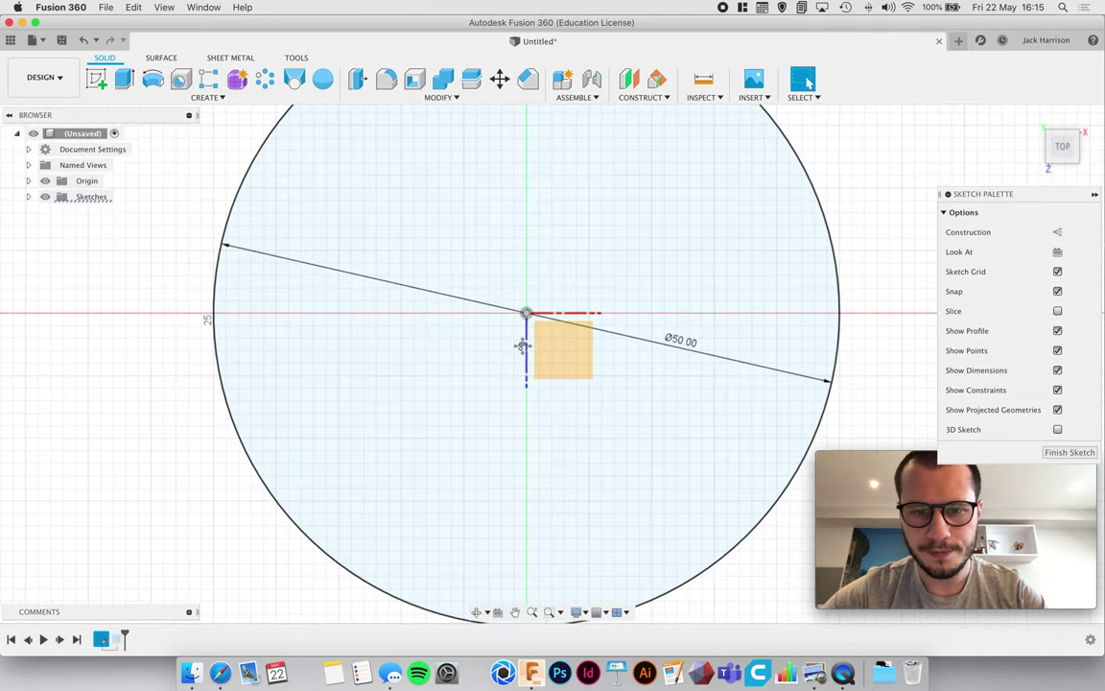
pyautogui.scroll(-5, 524, 347)
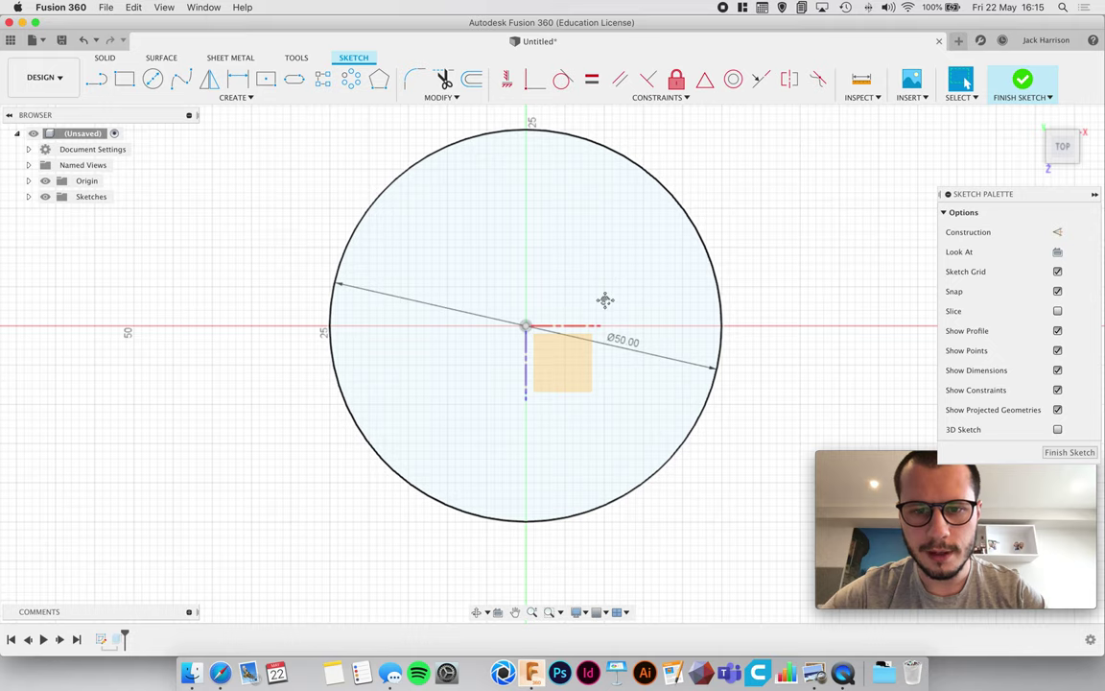
pyautogui.moveTo(604, 301); pyautogui.dragTo(597, 325, button='middle')
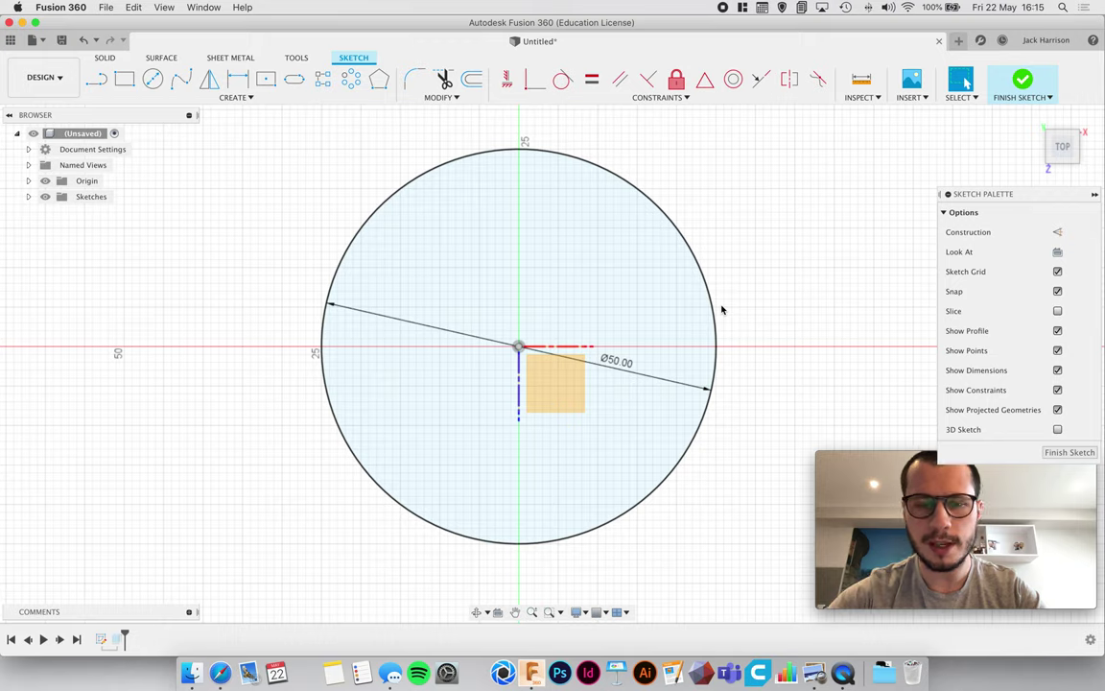
pyautogui.press('l')
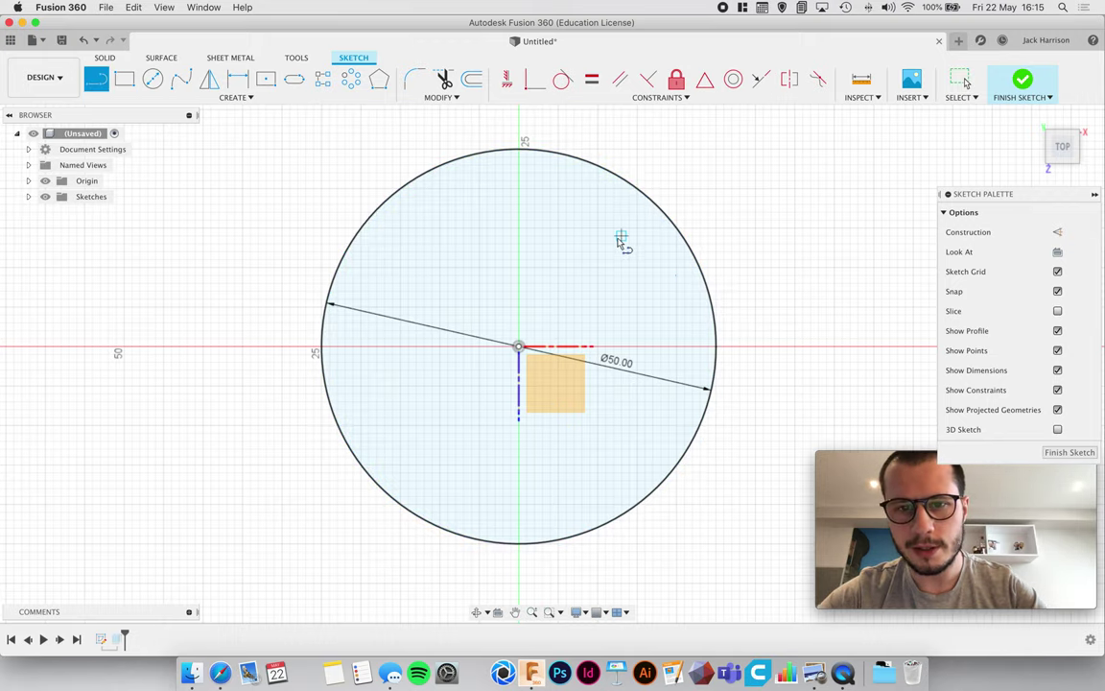
pyautogui.click(613, 234)
pyautogui.click(724, 166)
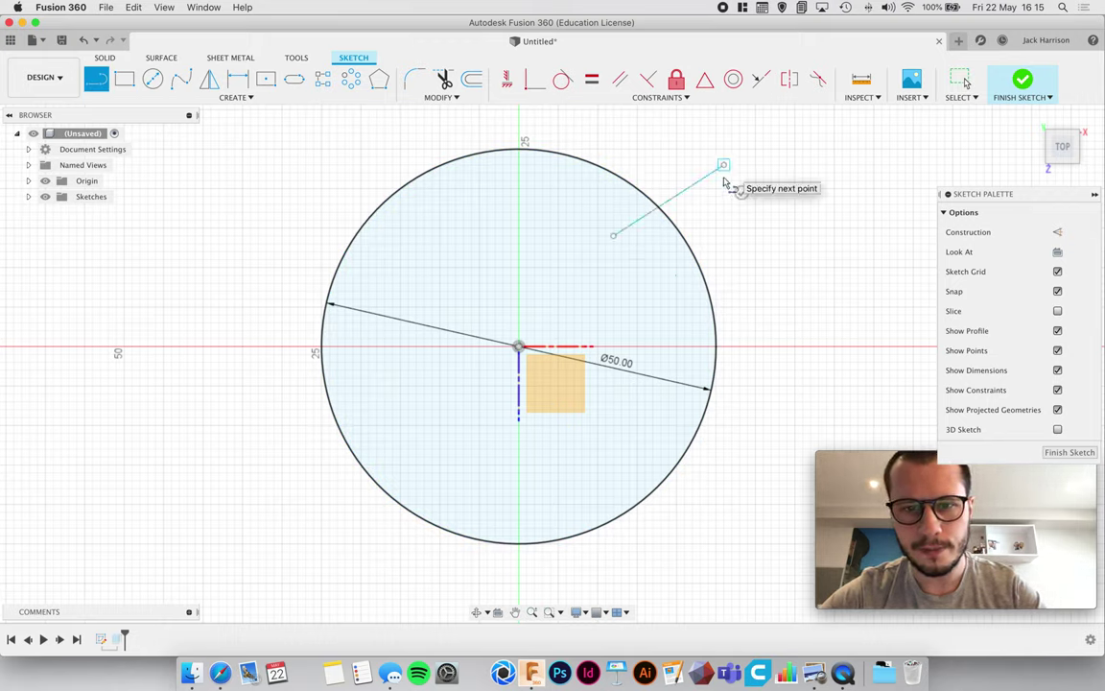
pyautogui.click(613, 259)
pyautogui.scroll(4, 727, 170)
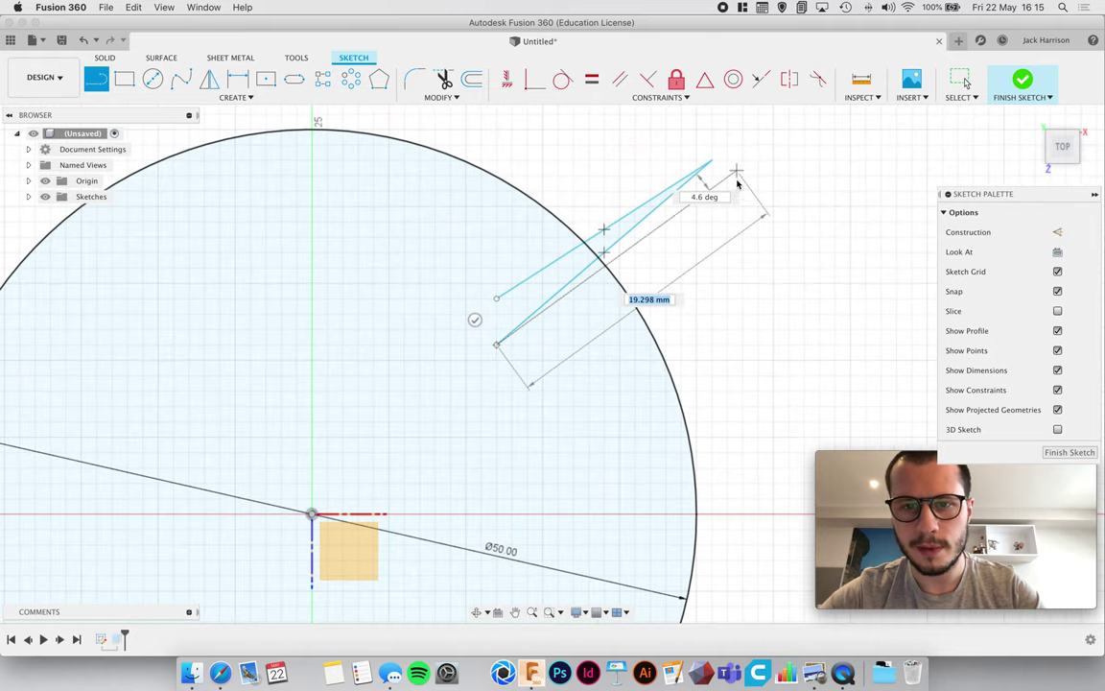
pyautogui.press('Escape')
# - Trim the arc between the two lines and all remaining line segments, leaving a small gap in the circle
pyautogui.press('t')
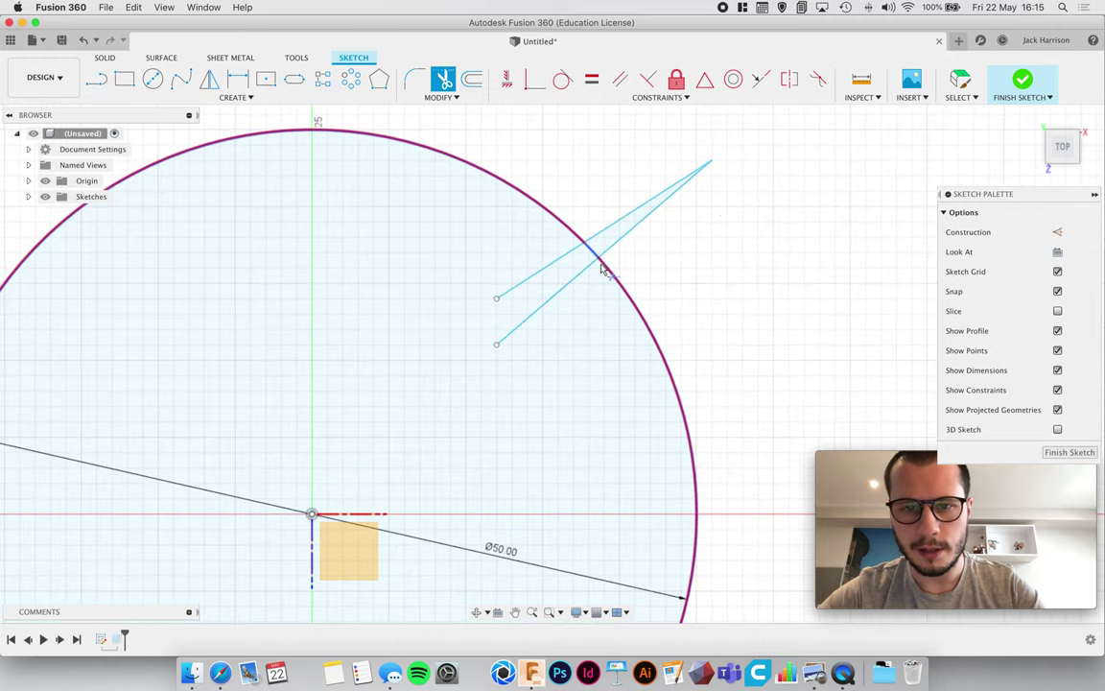
pyautogui.click(592, 252)
pyautogui.click(597, 238)
pyautogui.click(603, 253)
pyautogui.click(581, 278)
pyautogui.click(564, 252)
pyautogui.scroll(-1, 780, 282)
pyautogui.scroll(-4, 780, 282)
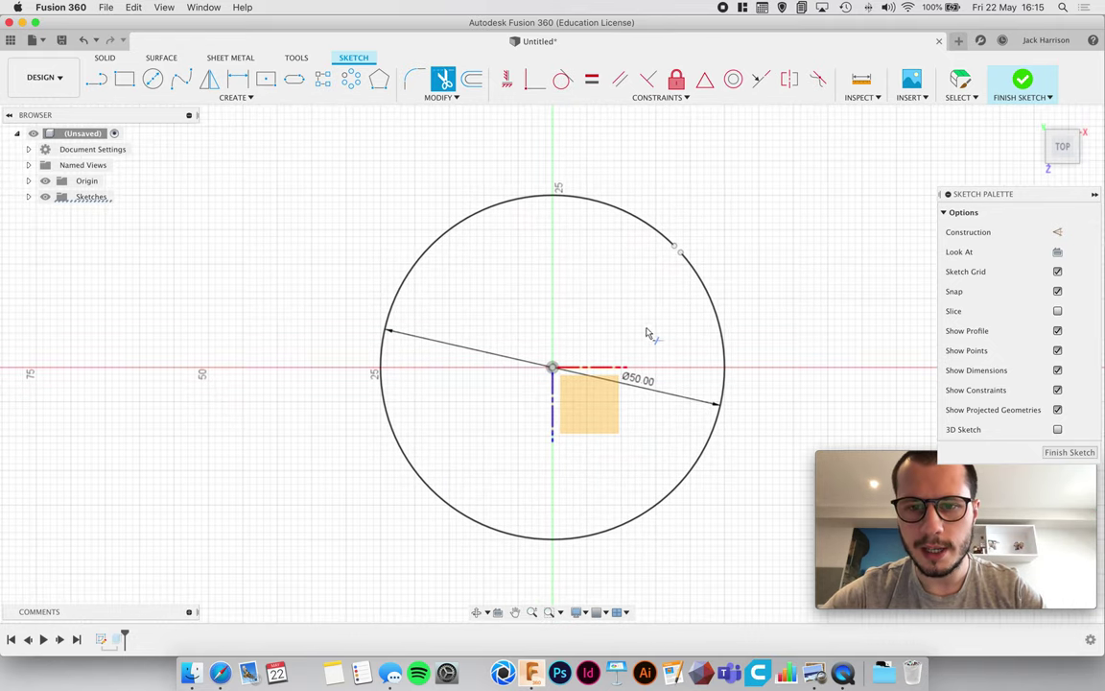
# - Roll the design history back to before the disc extrusion and try to extrude the circle sketch with the gap
pyautogui.click(1015, 84)
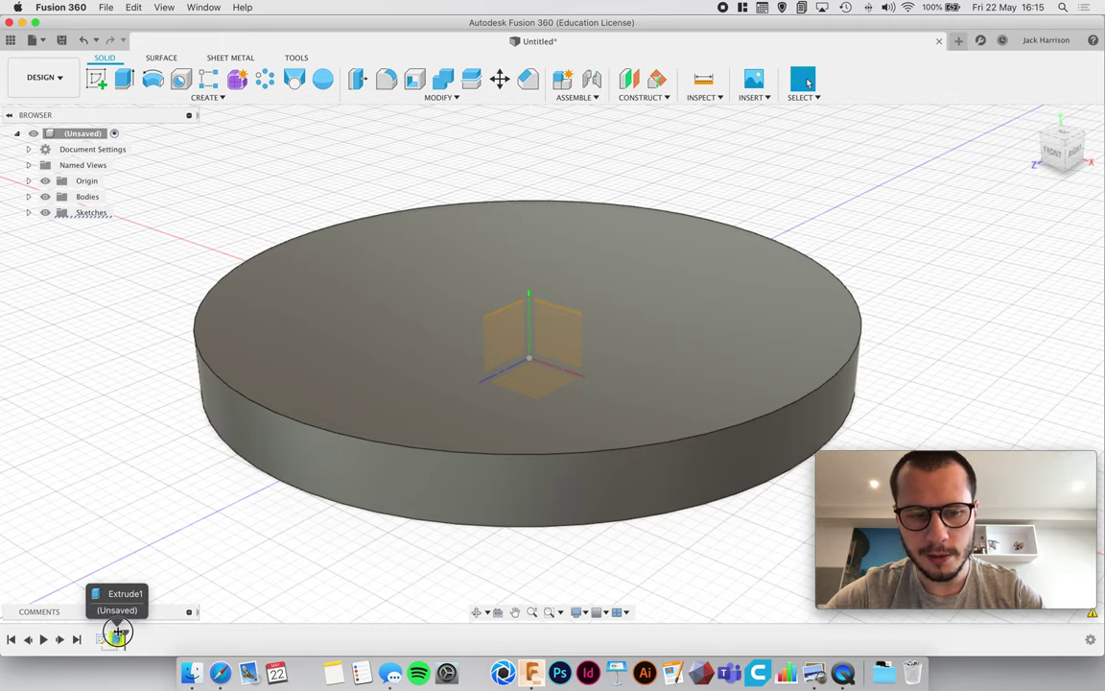
pyautogui.moveTo(113, 633); pyautogui.dragTo(108, 633)
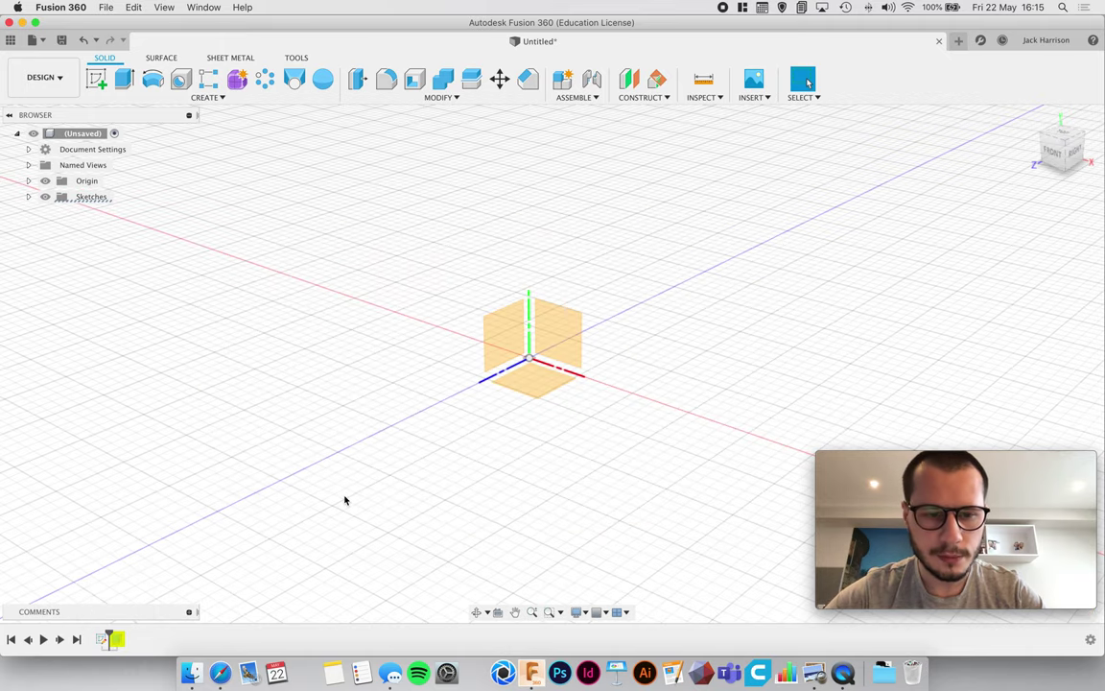
pyautogui.click(28, 197)
pyautogui.click(54, 213)
pyautogui.press('e')
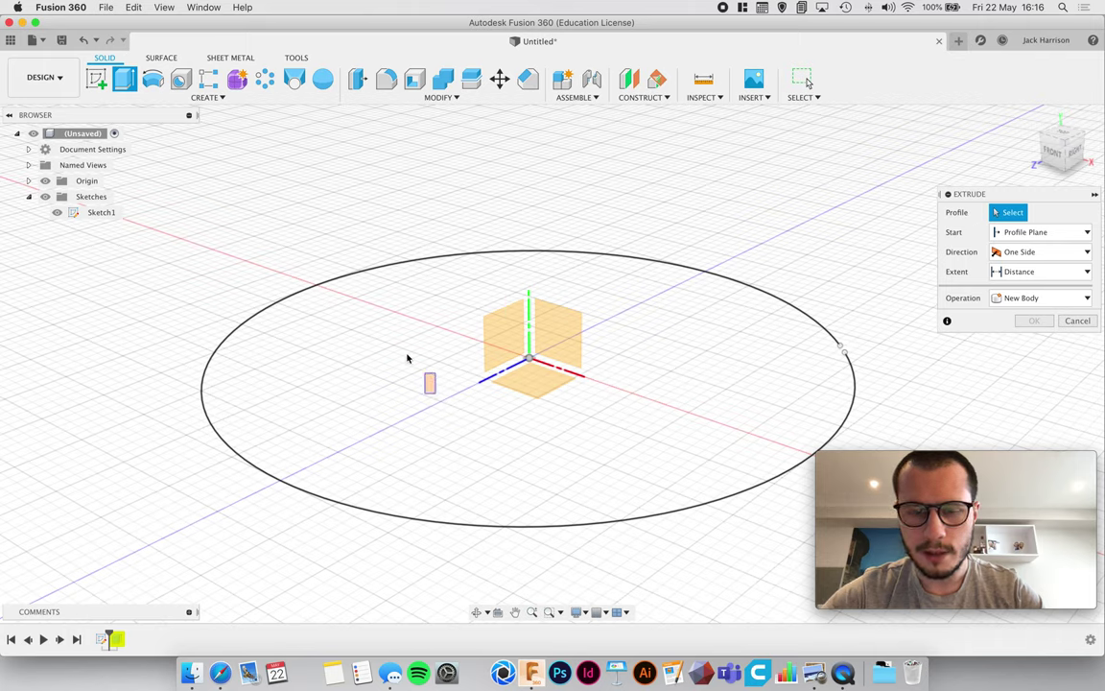
pyautogui.click(1072, 321)
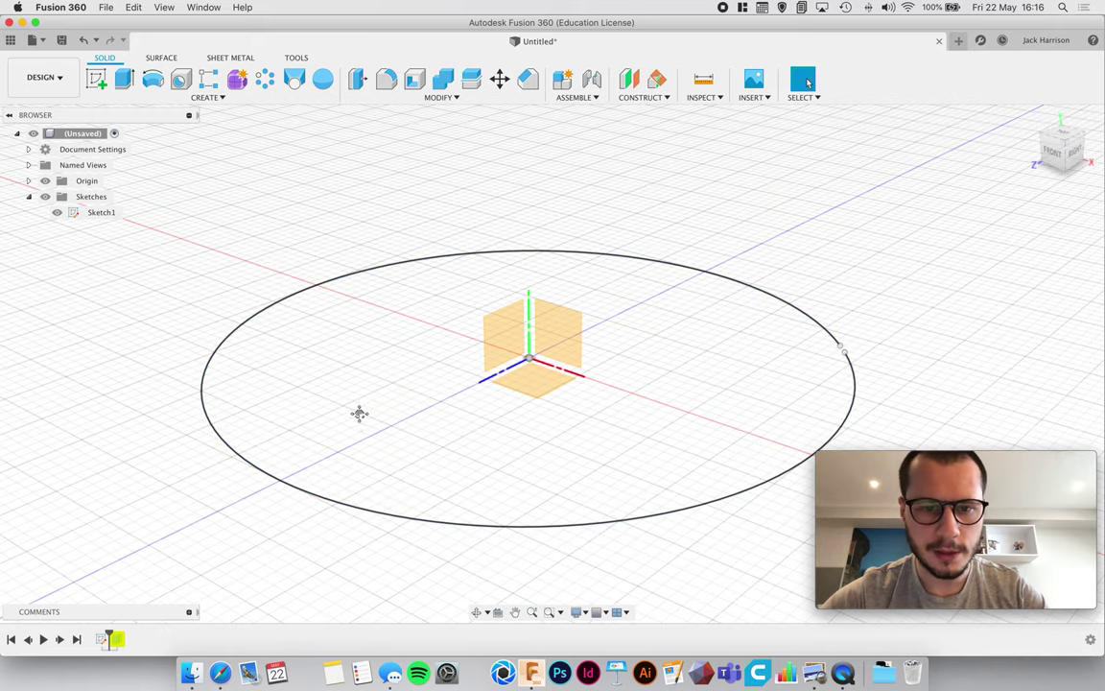
# - Undo the history rollback and the edits that opened the circle, restoring the closed profile, and finish the sketch
pyautogui.moveTo(360, 412); pyautogui.dragTo(241, 380, button='middle')
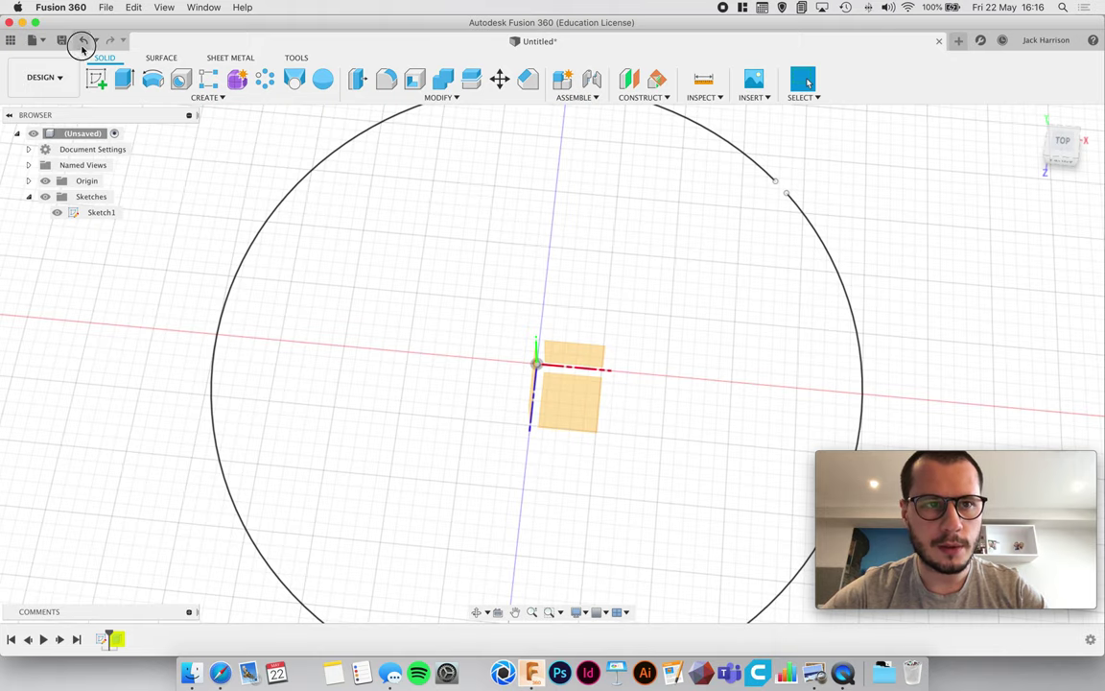
pyautogui.click(84, 41)
pyautogui.click(83, 44)
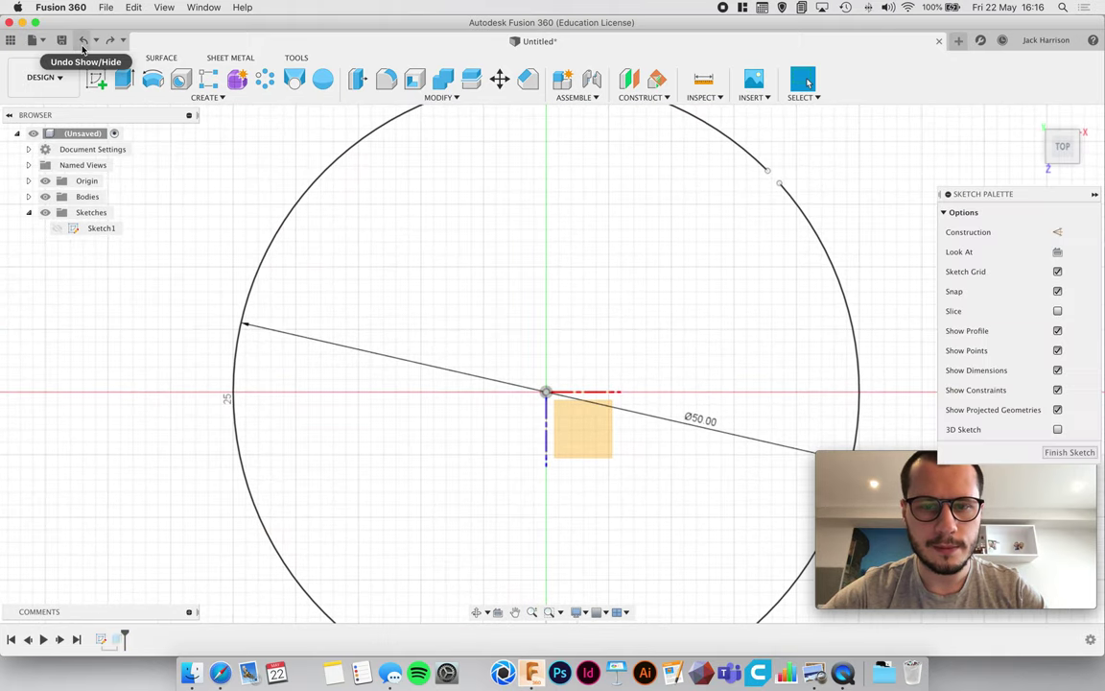
pyautogui.click(83, 47)
pyautogui.click(83, 47)
pyautogui.click(83, 47)
pyautogui.click(83, 47)
pyautogui.click(1017, 84)
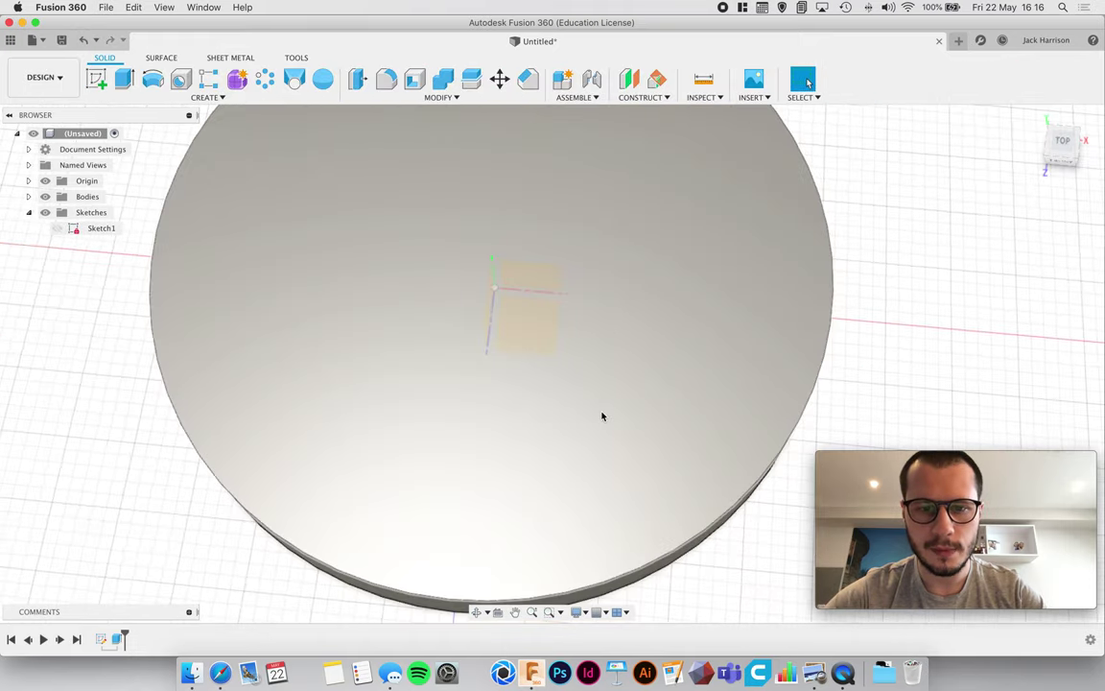
# - Sketch a circle about 8 mm in diameter on the vertical plane facing right, centred on the disc's top surface at the vertical axis
pyautogui.keyDown('shift'); pyautogui.moveTo(600, 388); pyautogui.dragTo(588, 355, button='middle'); pyautogui.keyUp('shift')
pyautogui.keyDown('shift'); pyautogui.moveTo(690, 321); pyautogui.dragTo(523, 324, button='middle'); pyautogui.keyUp('shift')
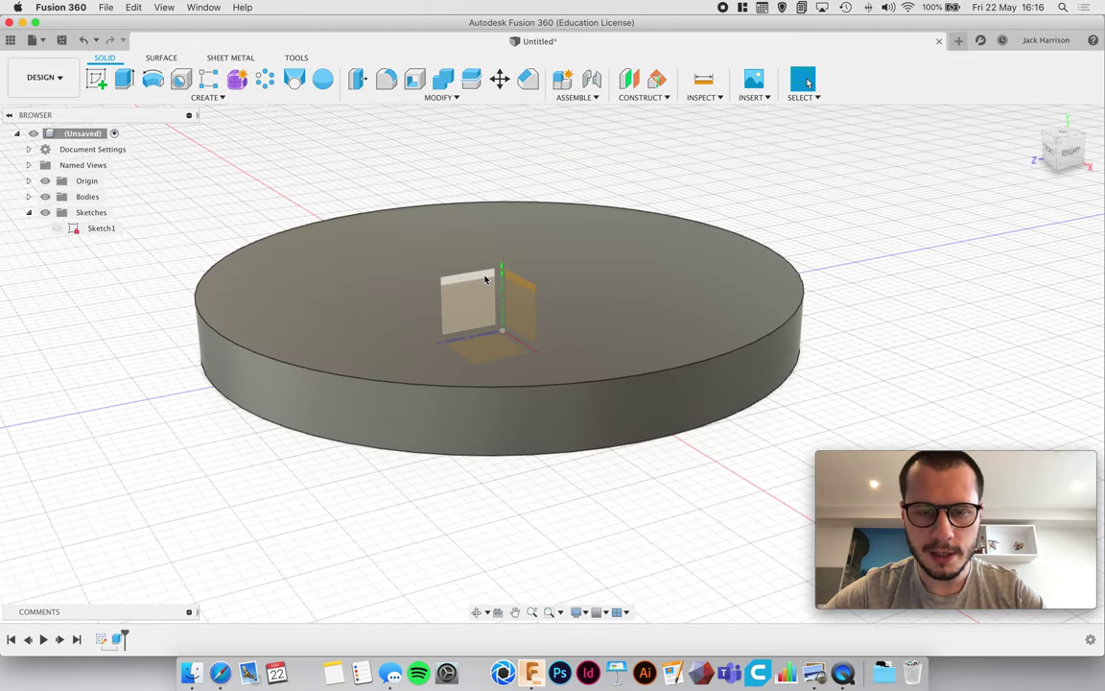
pyautogui.rightClick(484, 277)
pyautogui.click(488, 343)
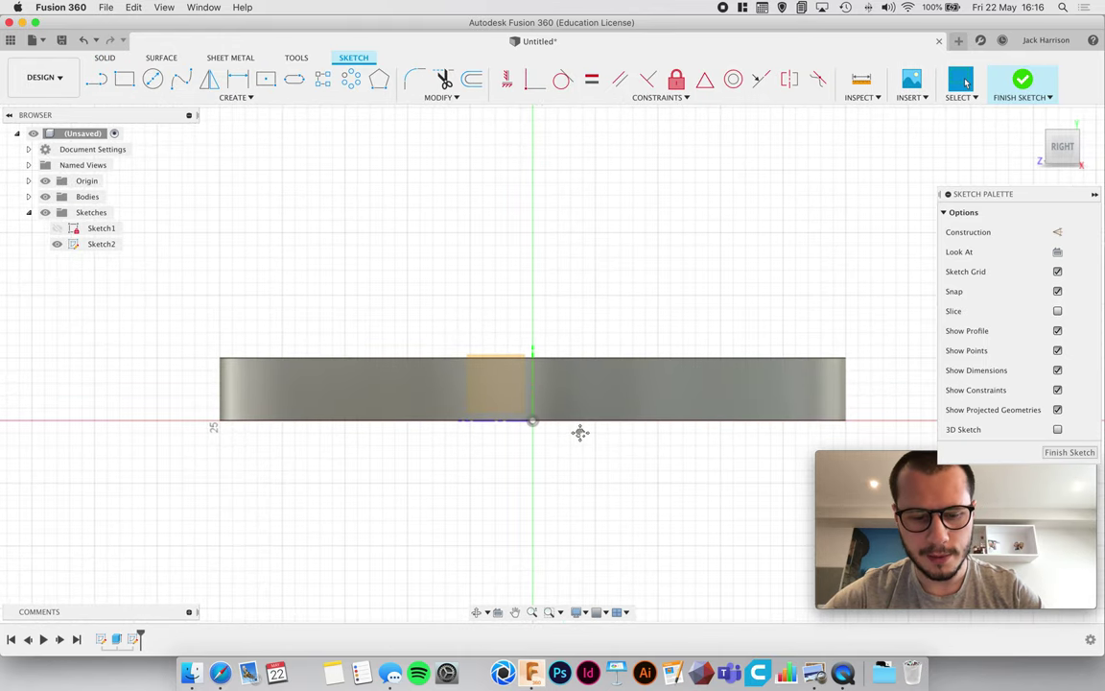
pyautogui.press('c')
pyautogui.click(534, 356)
pyautogui.click(534, 413)
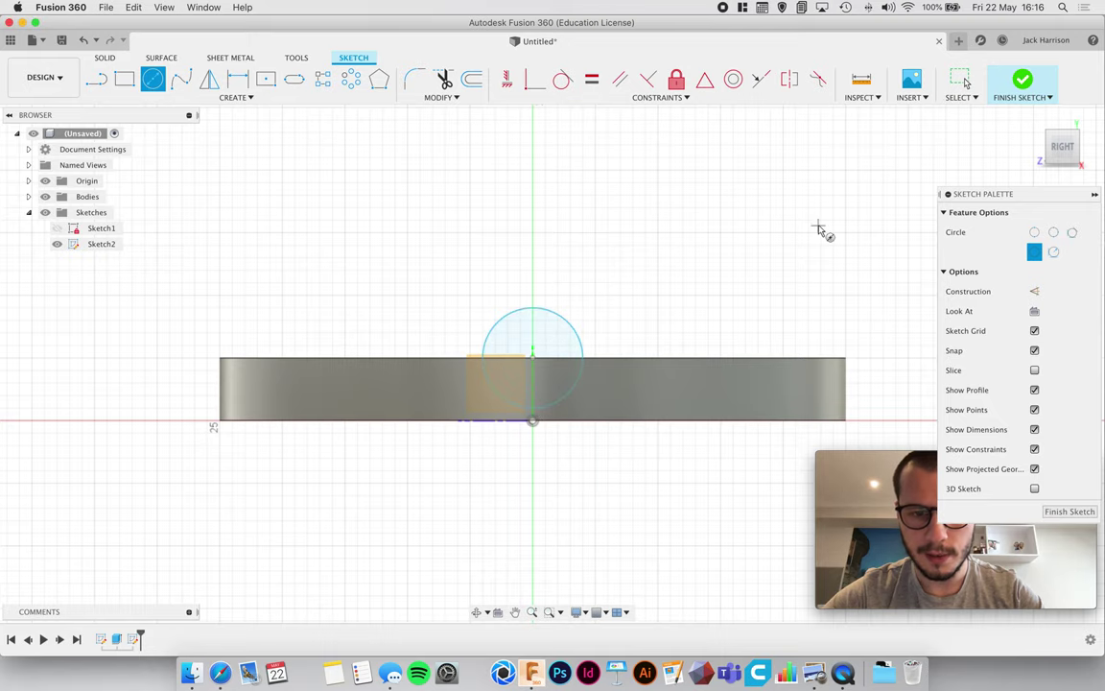
pyautogui.click(1022, 83)
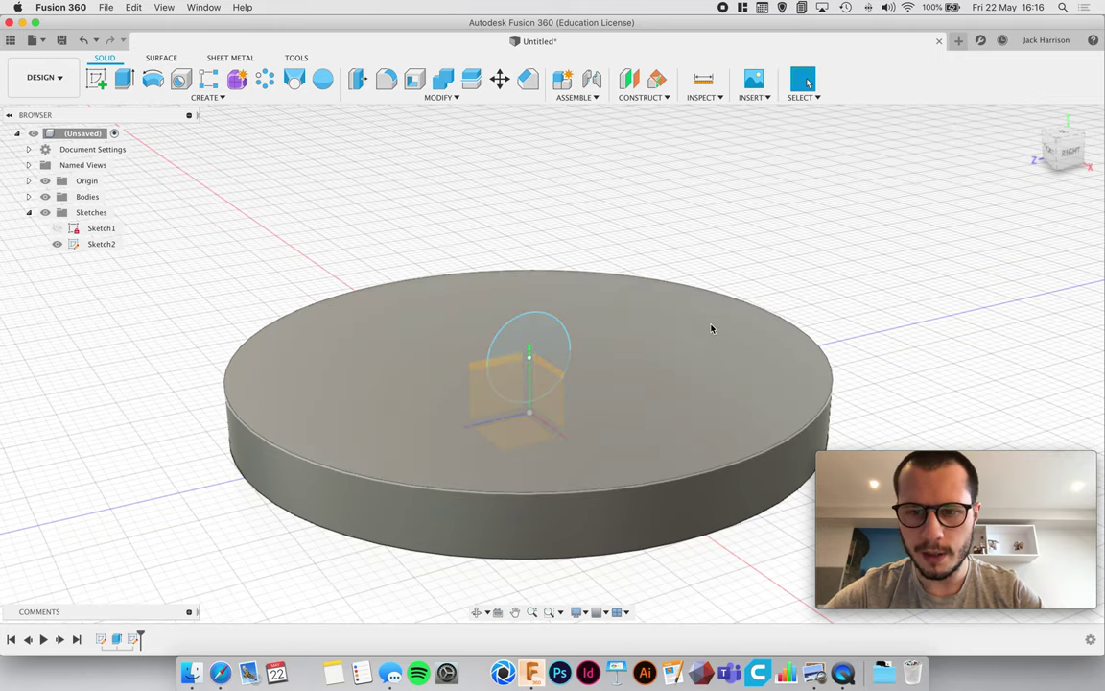
# - Set up an extrusion of the small circle with a 15 mm distance and symmetric direction
pyautogui.press('e')
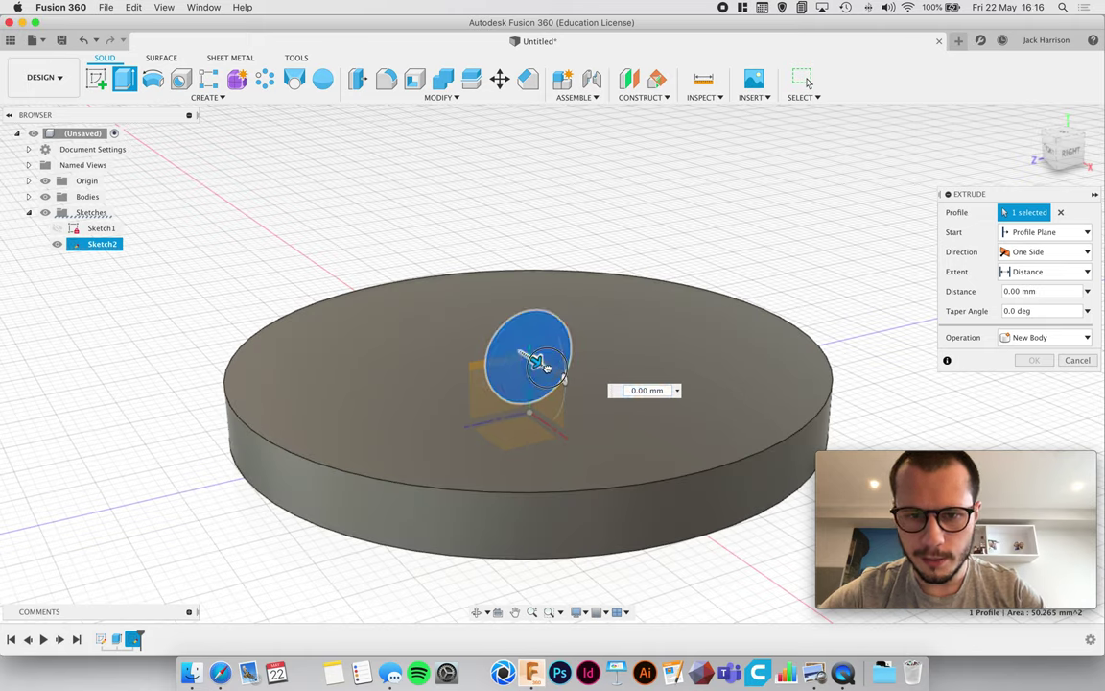
pyautogui.moveTo(529, 361); pyautogui.dragTo(610, 407)
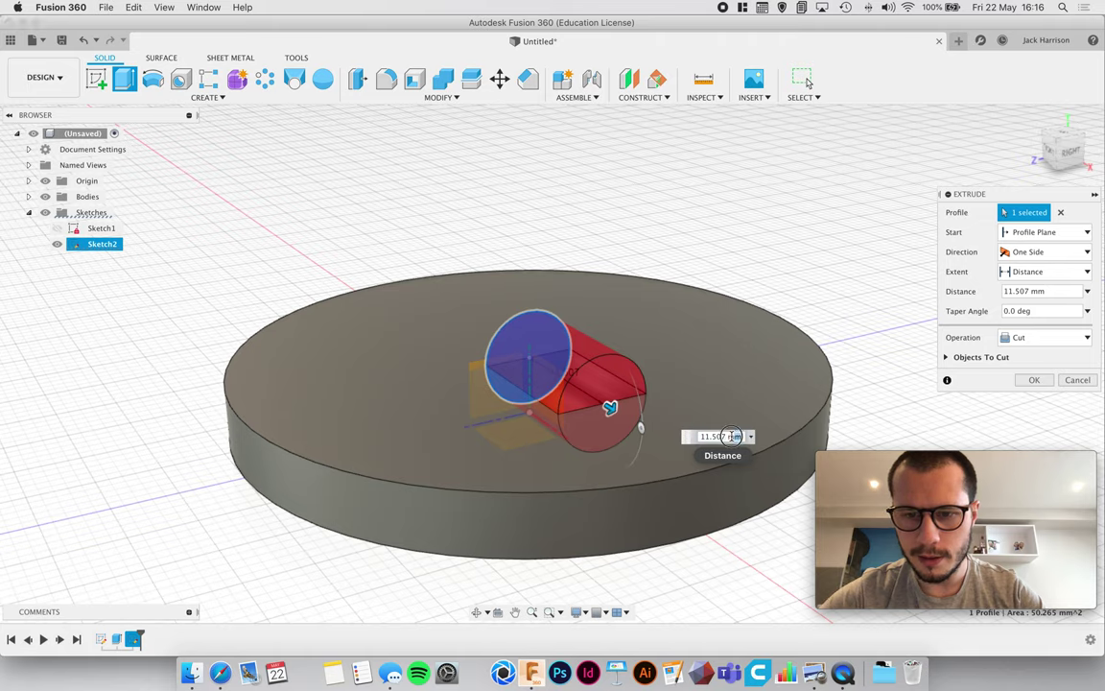
pyautogui.click(697, 438)
pyautogui.write('15')
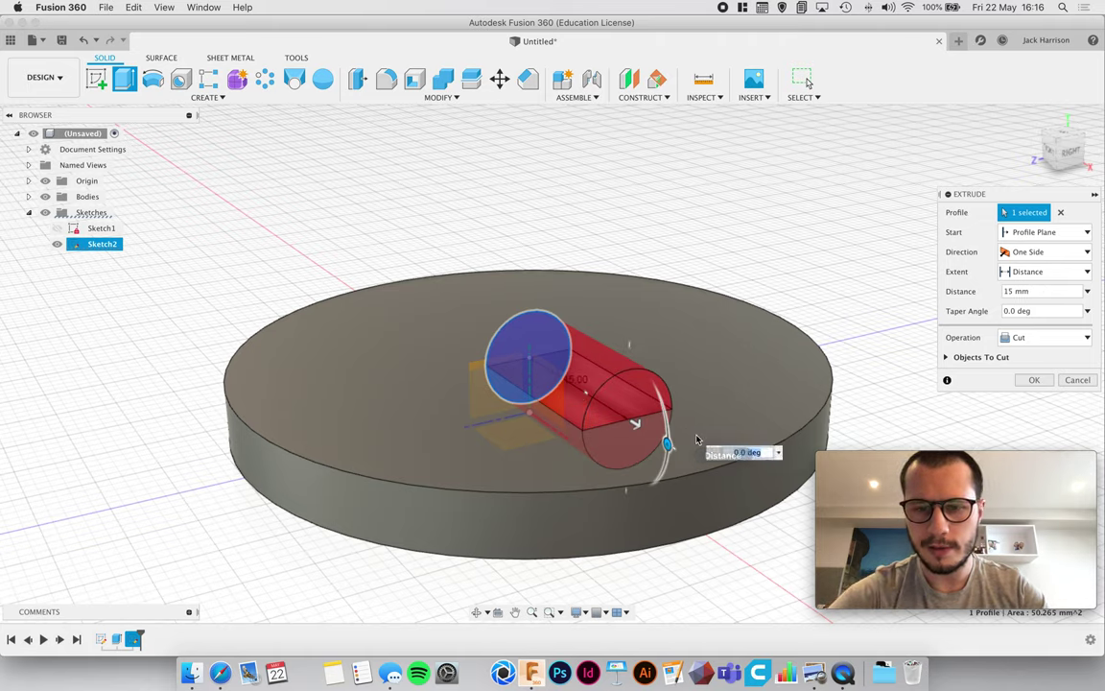
pyautogui.press('Tab')
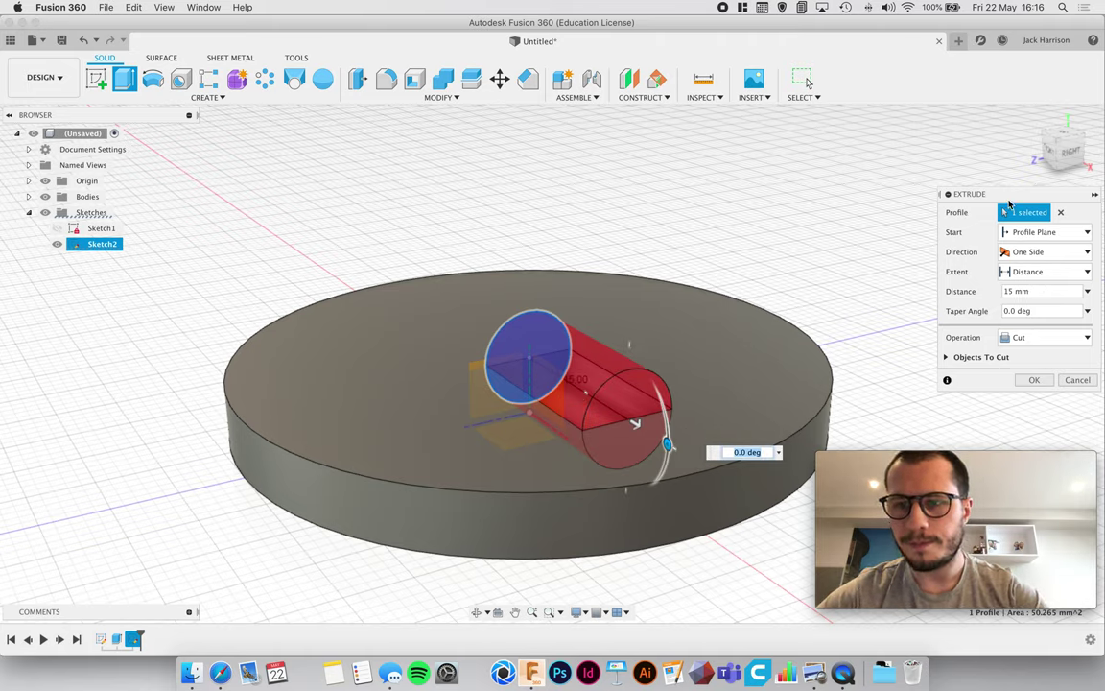
pyautogui.moveTo(1005, 194); pyautogui.dragTo(795, 140)
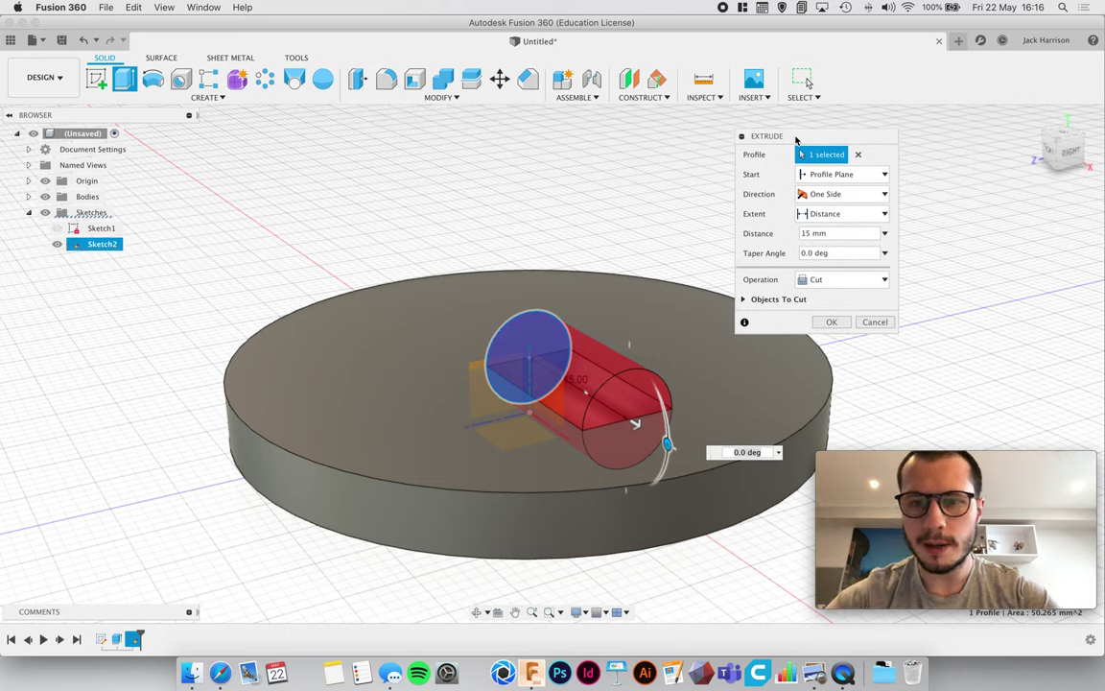
pyautogui.click(817, 194)
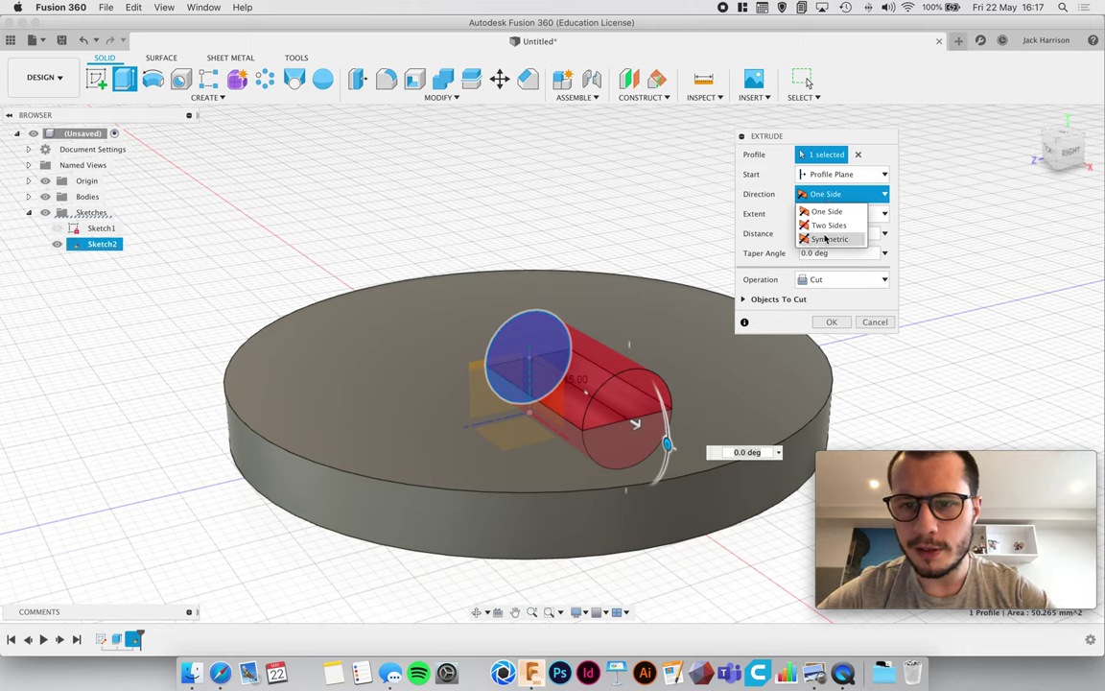
pyautogui.click(827, 239)
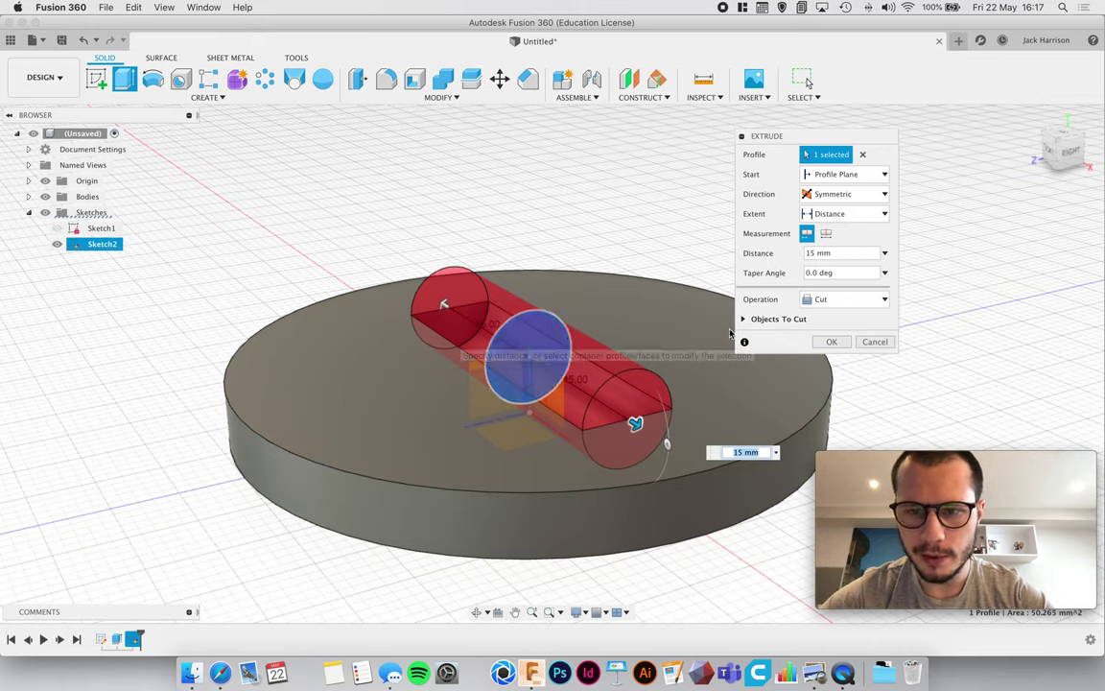
# - Preview the circle's extrusion with the New Body, Join and Intersect operations
pyautogui.click(843, 306)
pyautogui.click(842, 355)
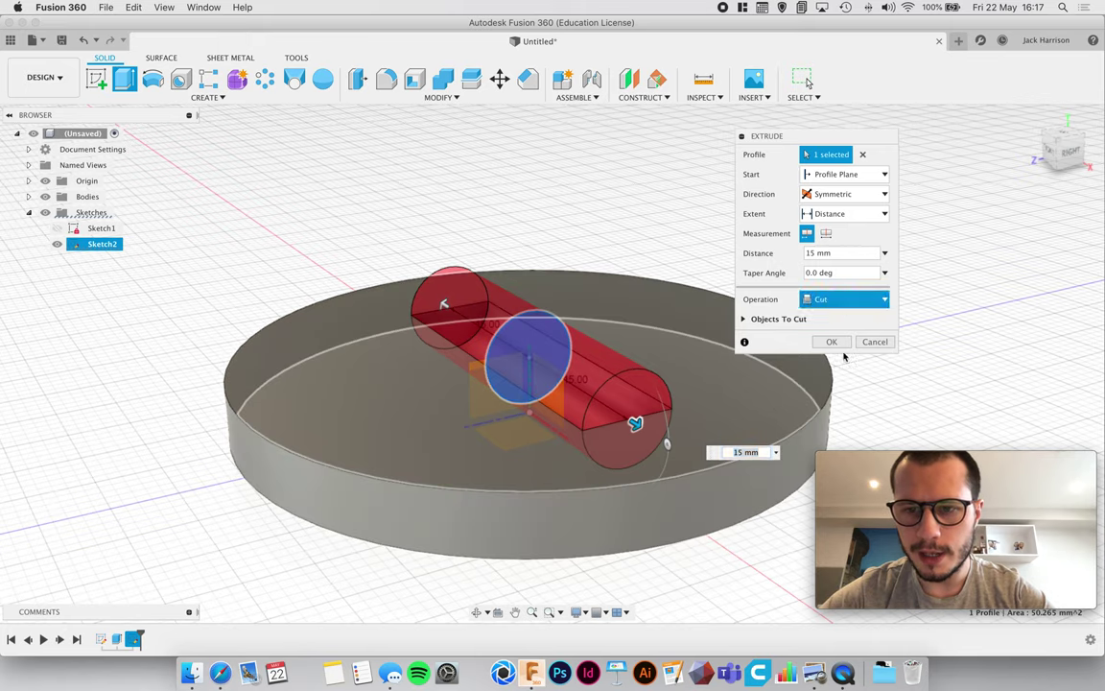
pyautogui.click(842, 303)
pyautogui.click(837, 315)
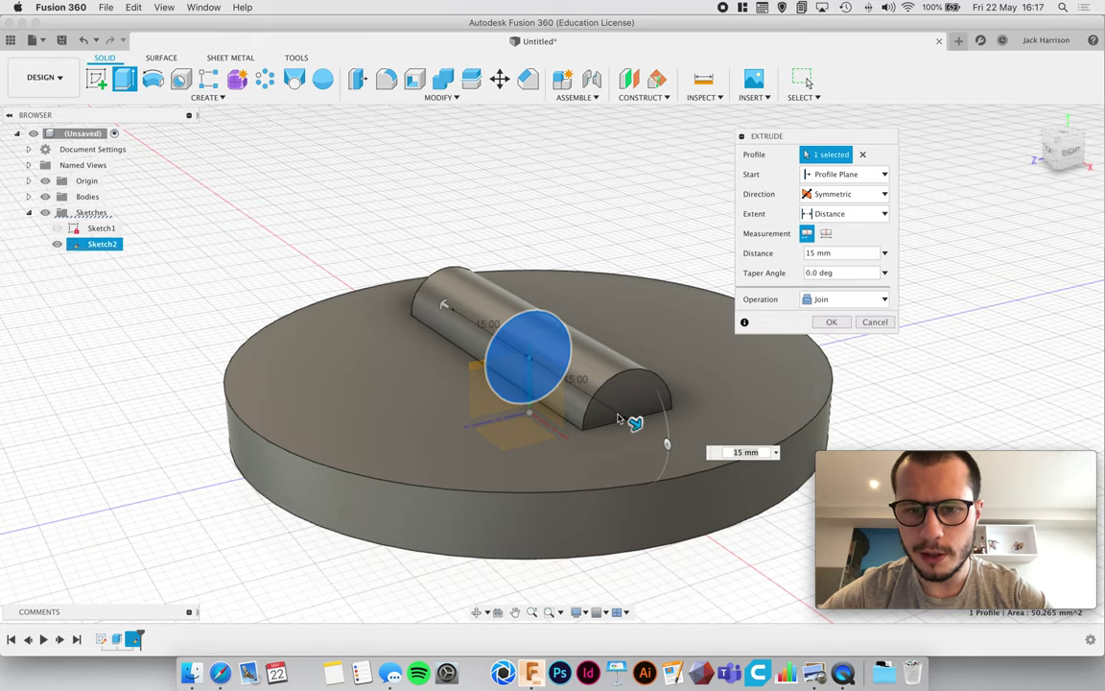
pyautogui.click(855, 297)
pyautogui.click(843, 350)
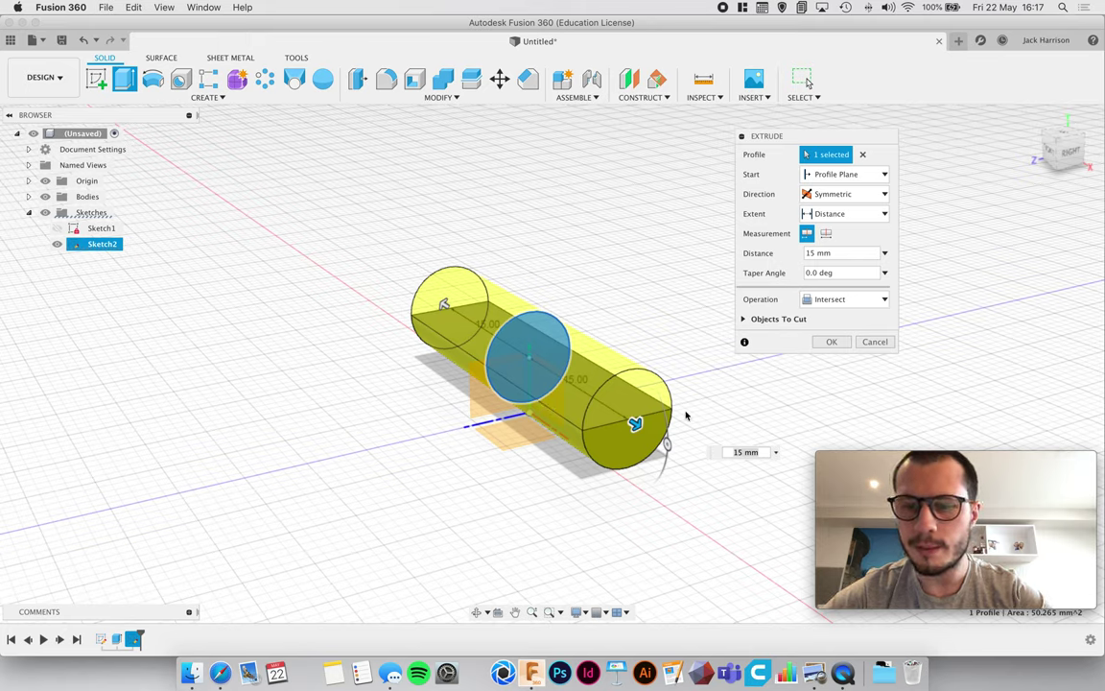
pyautogui.click(837, 299)
pyautogui.click(827, 316)
# - Apply the symmetric extrusion as a Cut into the disc's top surface
pyautogui.click(836, 300)
pyautogui.click(823, 330)
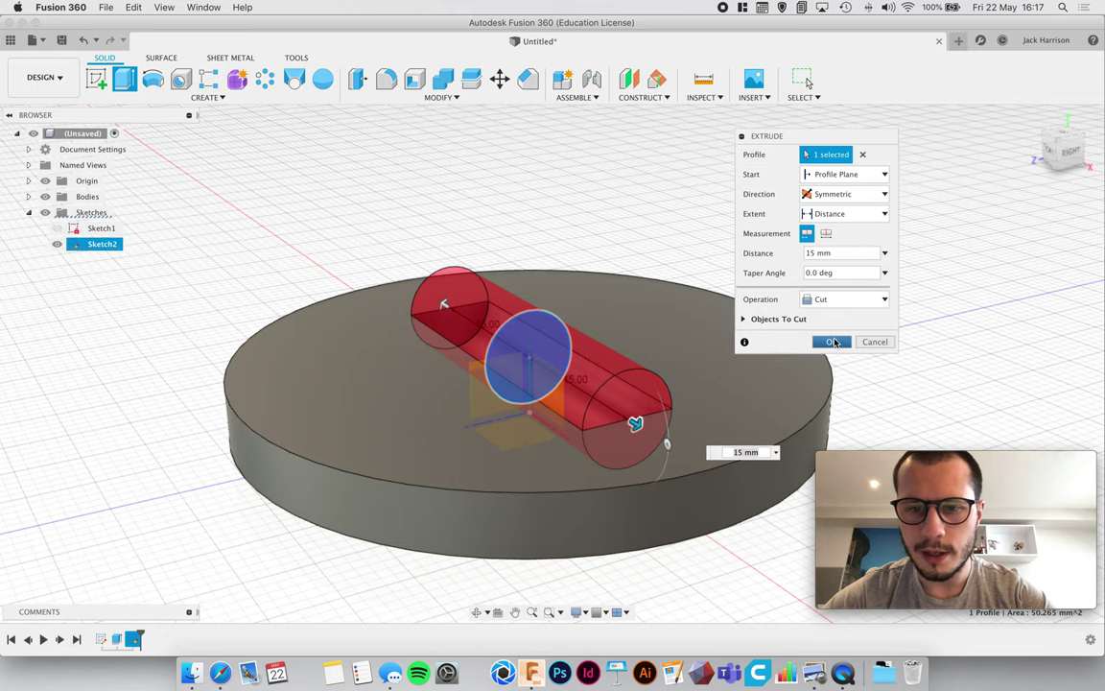
pyautogui.click(834, 342)
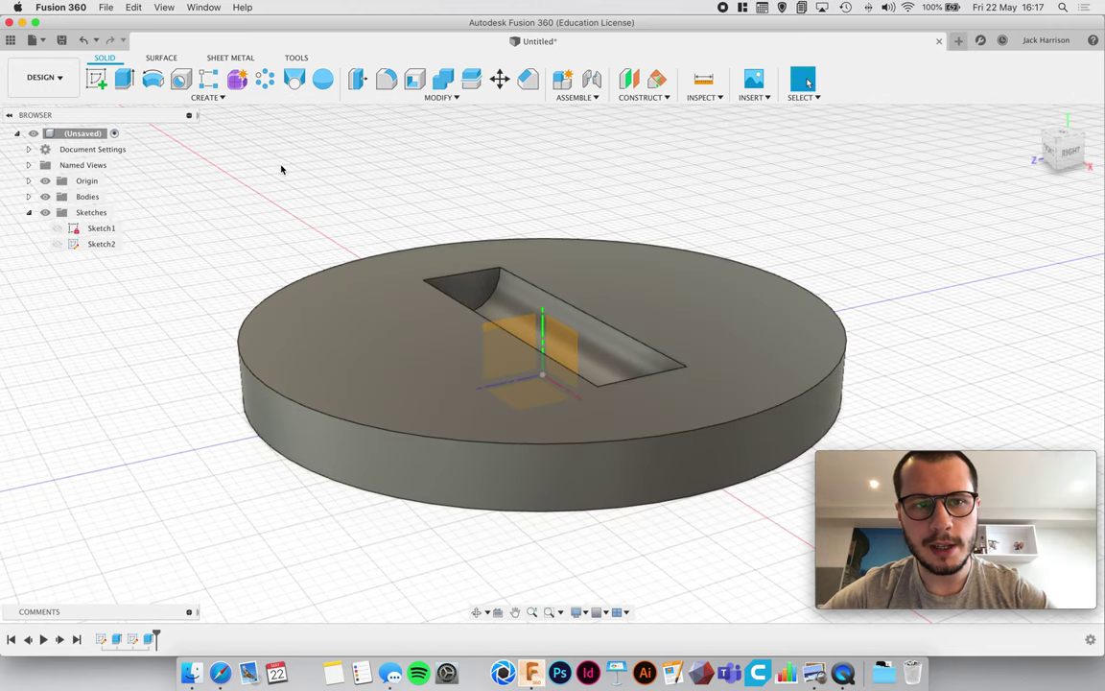
pyautogui.click(165, 98)
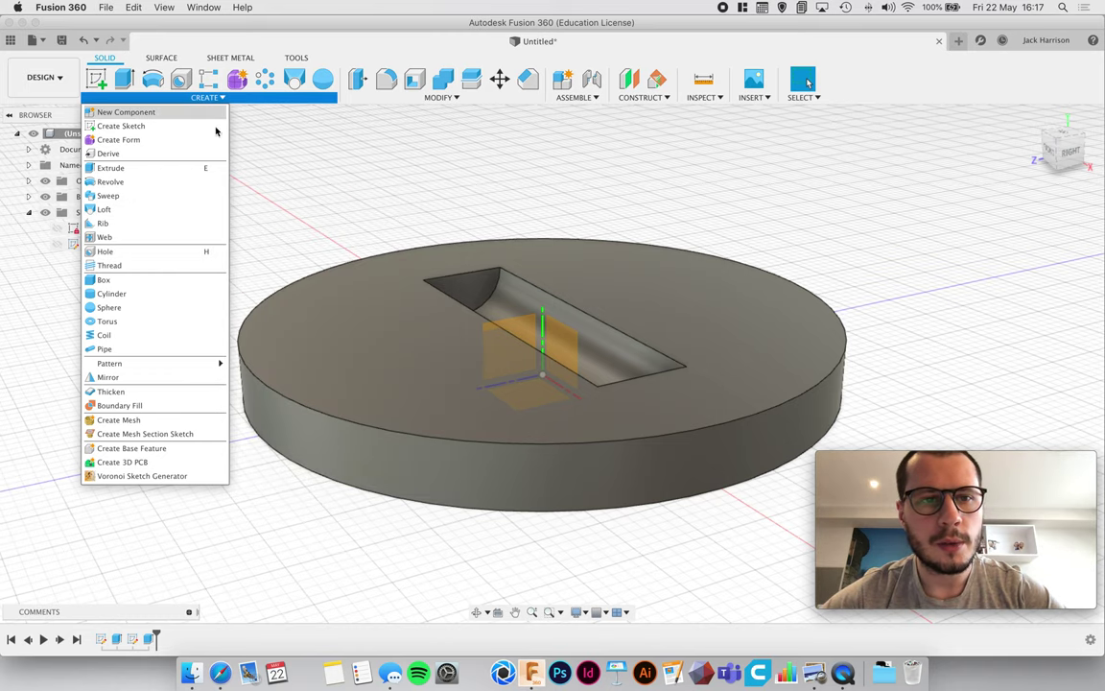
pyautogui.click(308, 137)
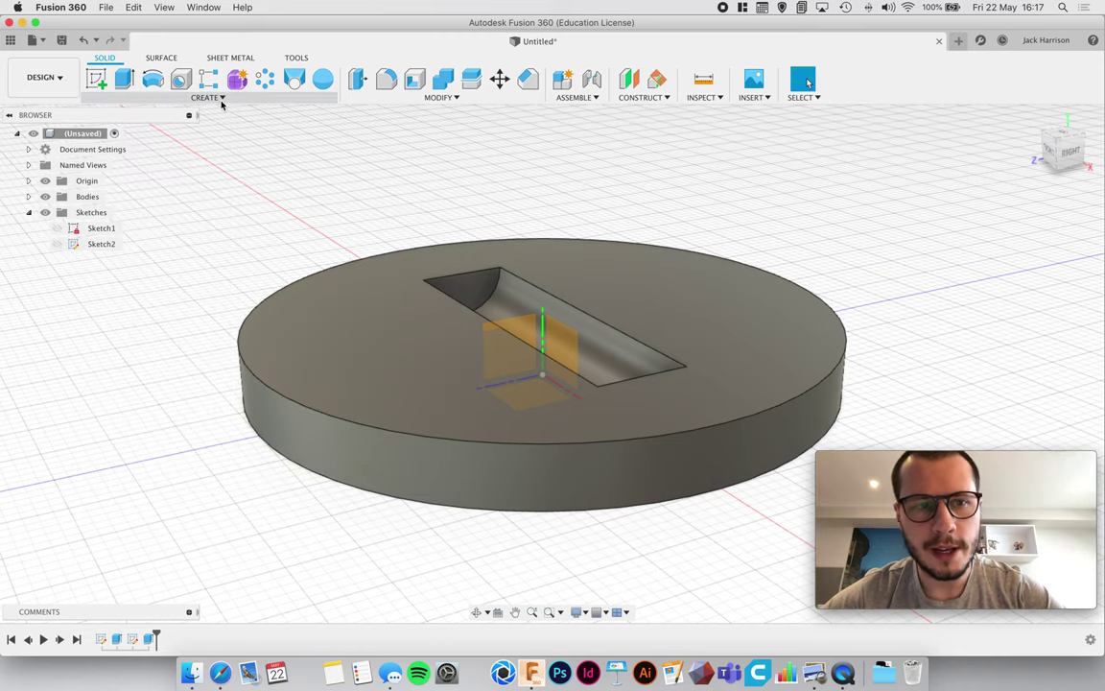
pyautogui.click(217, 98)
pyautogui.click(264, 210)
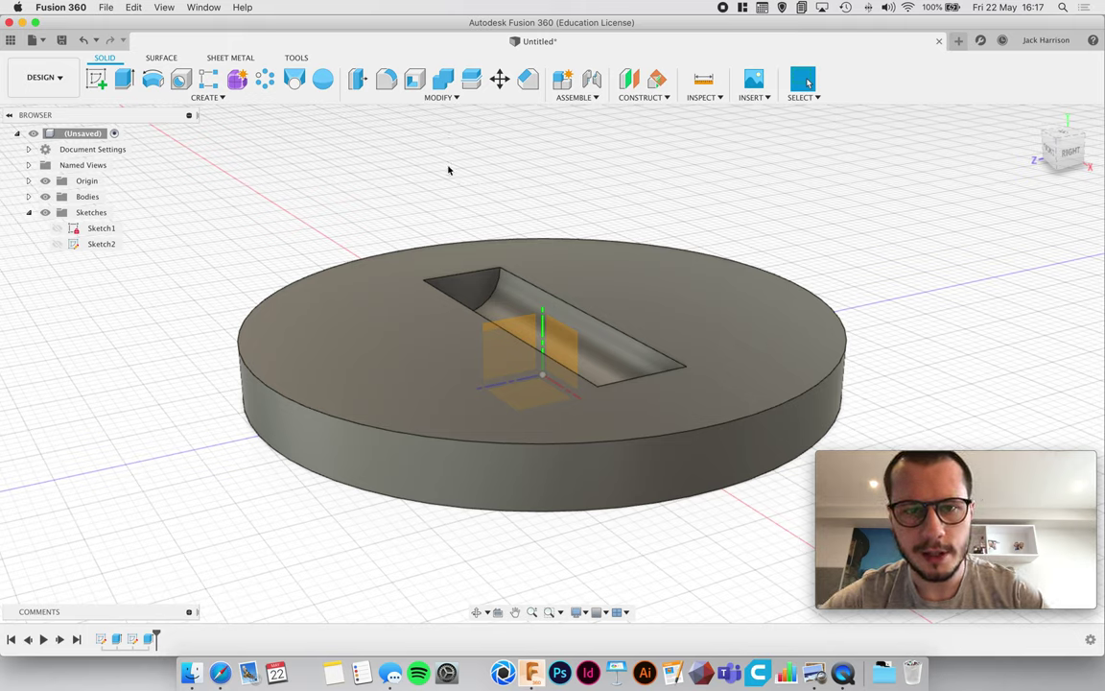
# - Edit the small circle's extrusion and change its operation from Cut to New Body
pyautogui.doubleClick(151, 641)
pyautogui.click(882, 299)
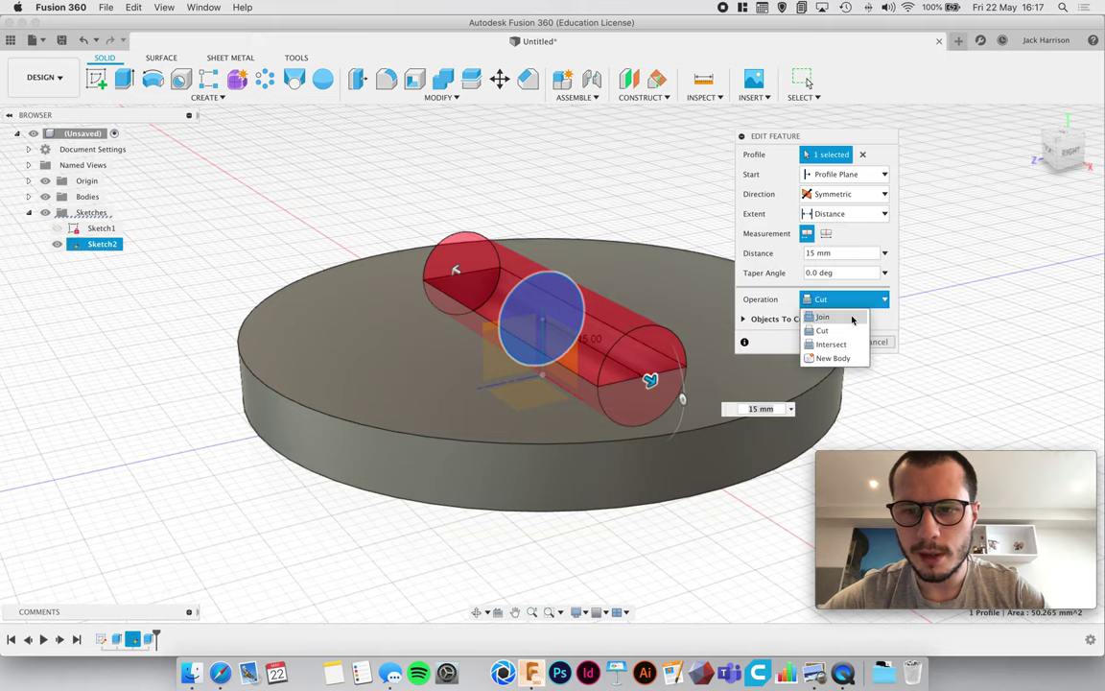
pyautogui.click(831, 358)
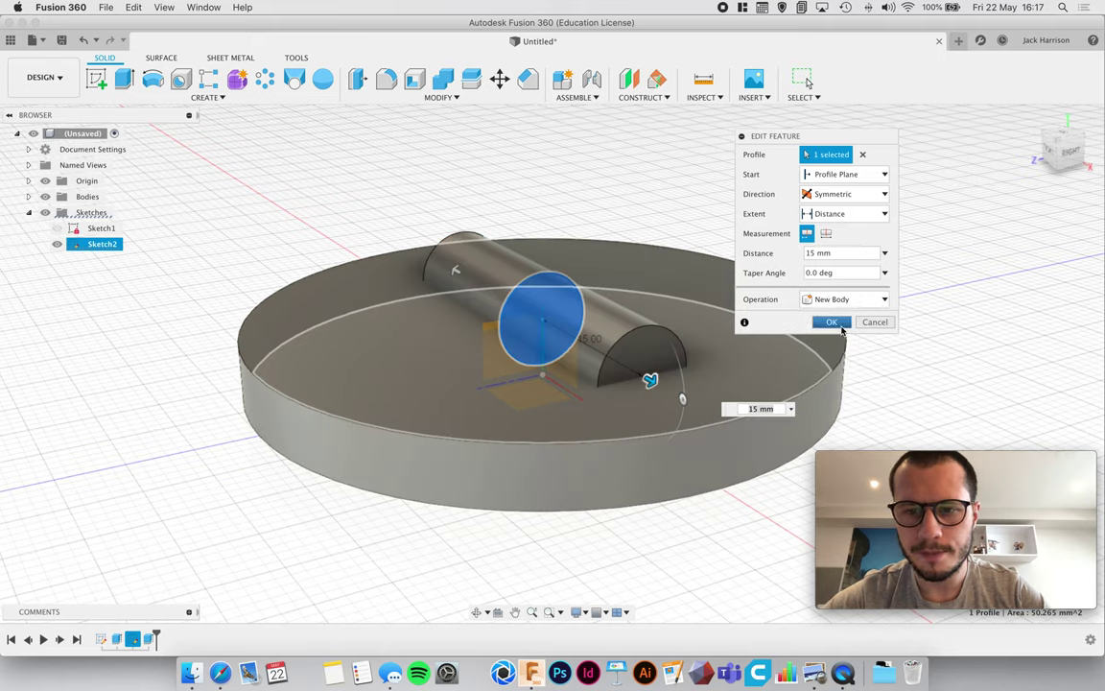
pyautogui.click(835, 319)
# - List the bodies and highlight the disc and the cylindrical bar in turn to examine them as separate solids
pyautogui.click(27, 197)
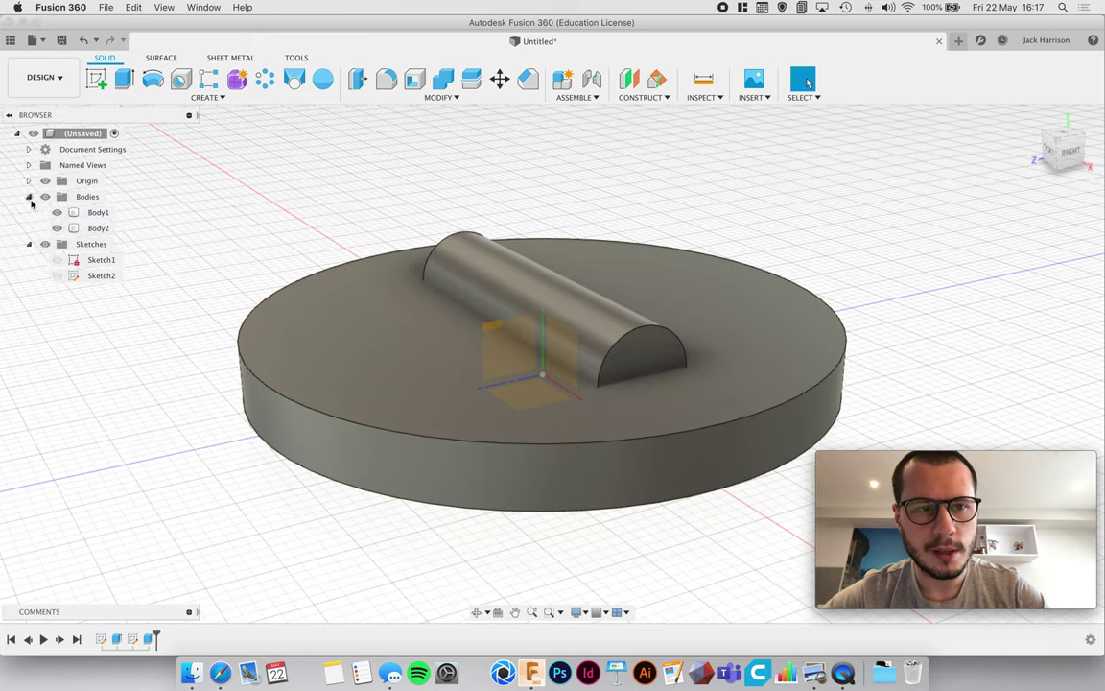
pyautogui.click(91, 213)
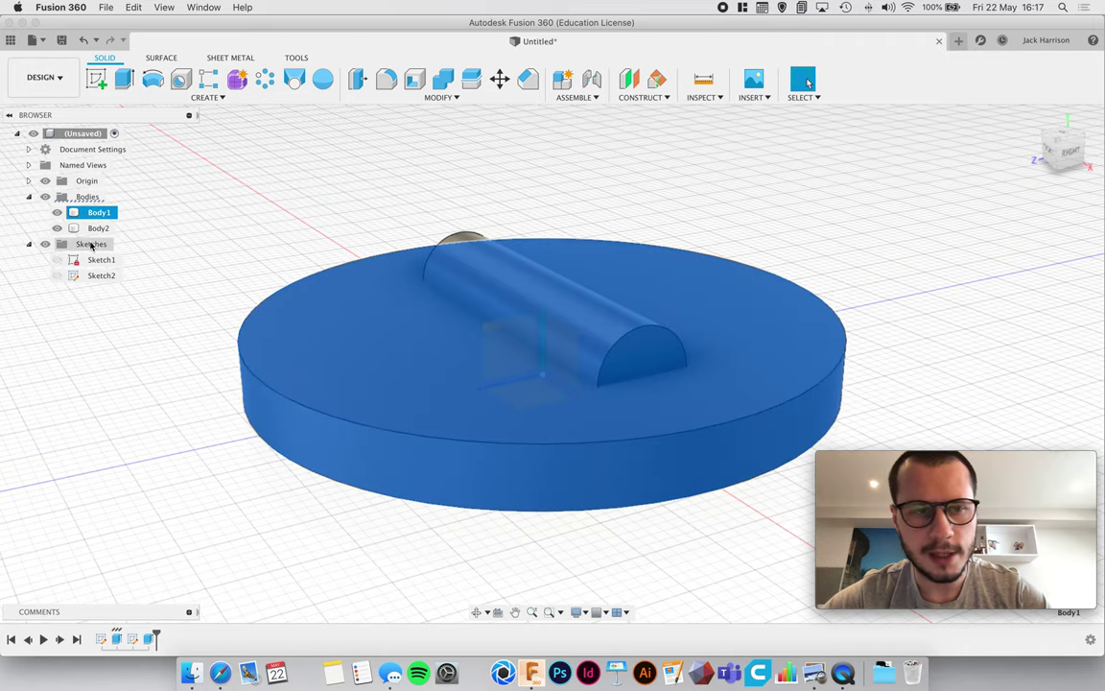
pyautogui.click(98, 229)
pyautogui.click(430, 222)
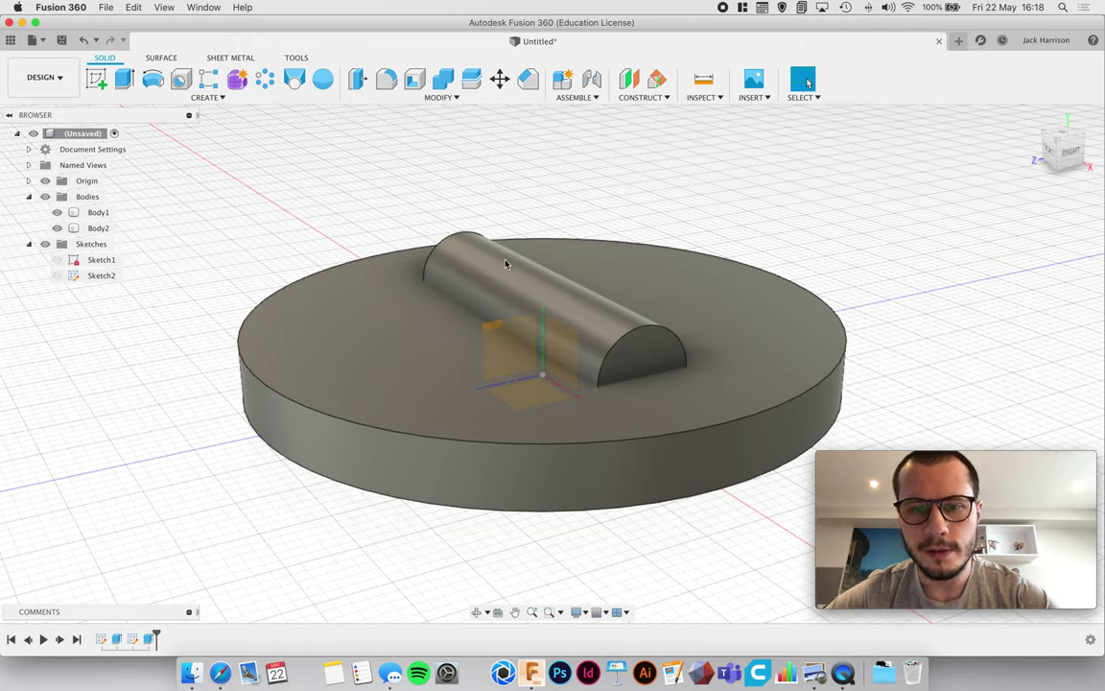
# - Combine the disc as target body with the cylindrical bar as tool body, using the Join operation
pyautogui.click(439, 97)
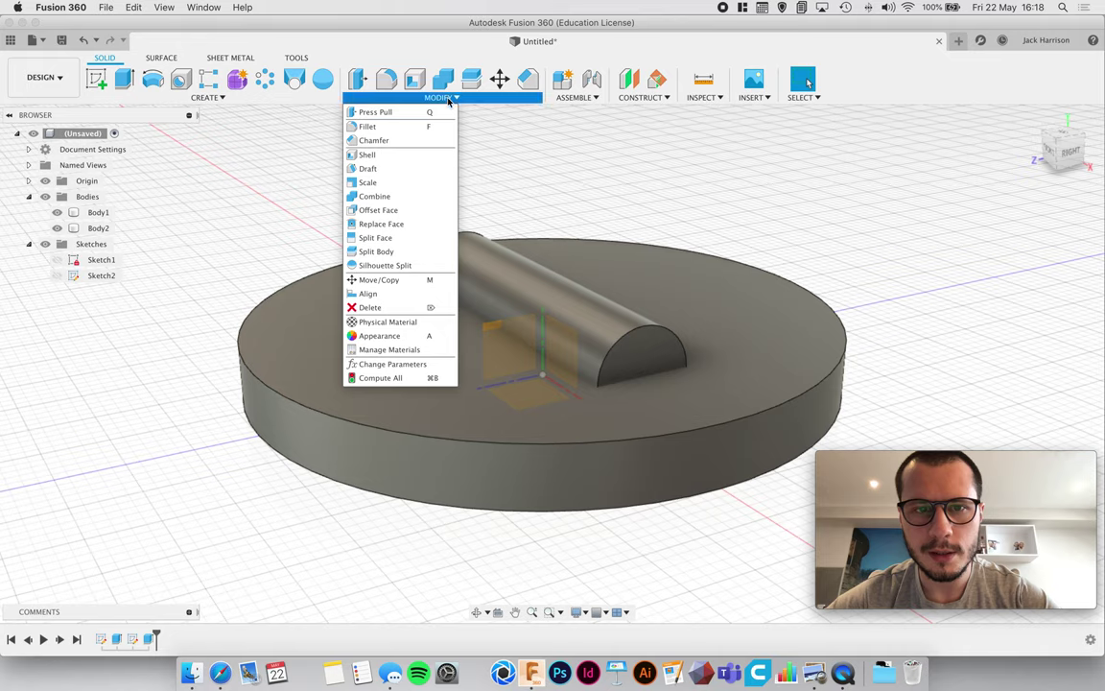
pyautogui.click(444, 81)
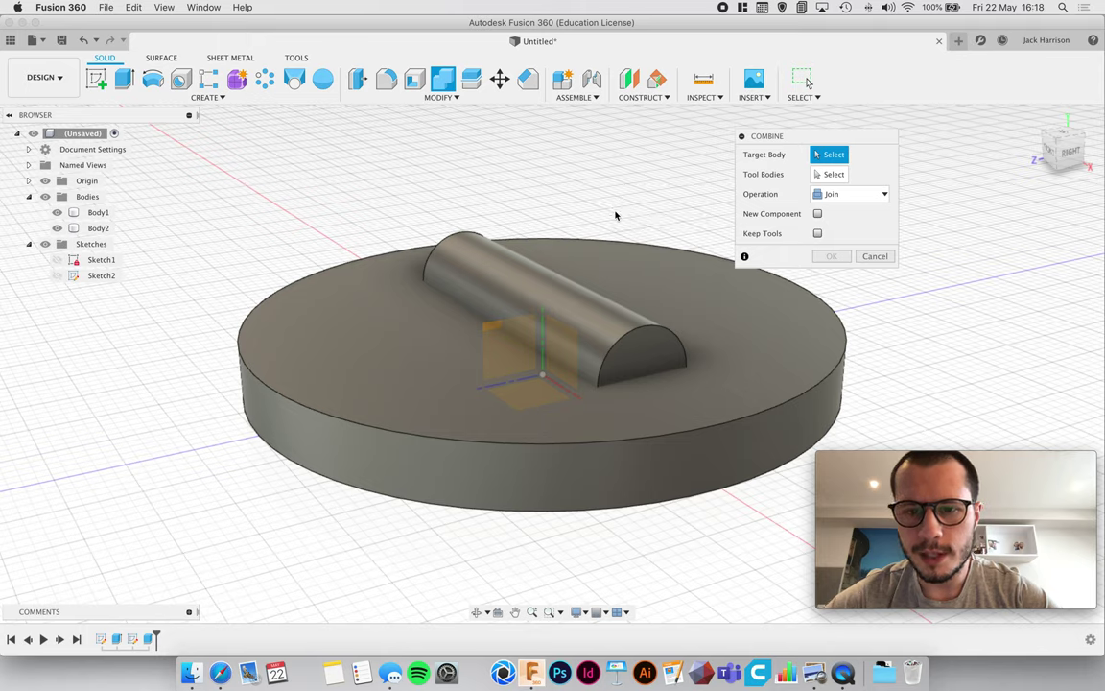
pyautogui.click(671, 294)
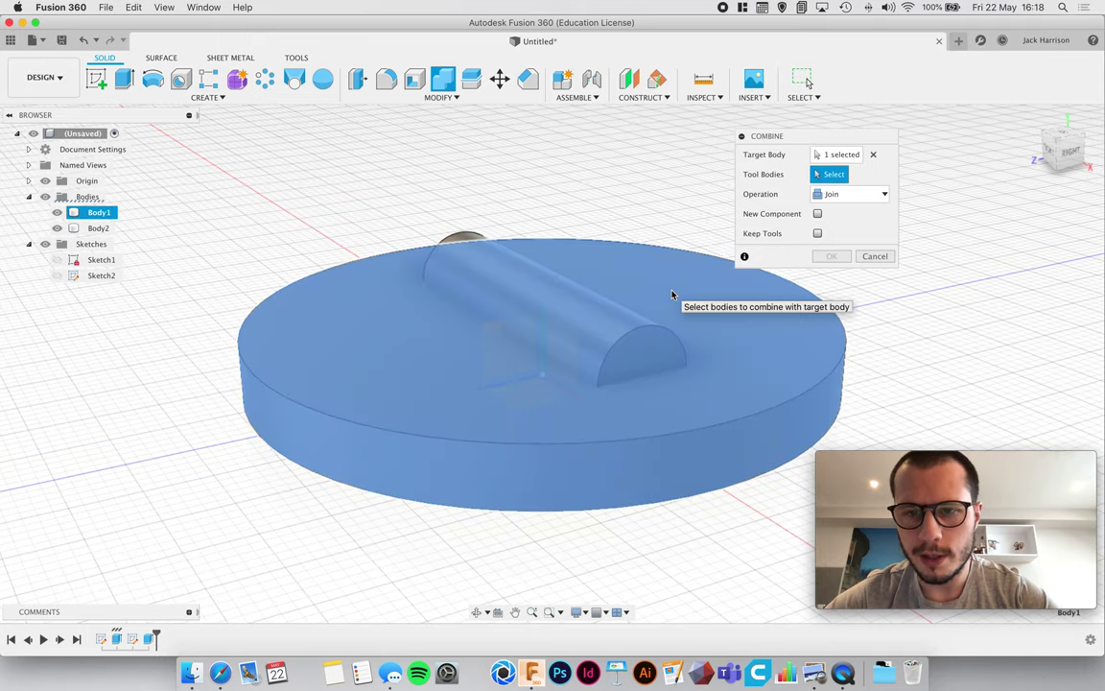
pyautogui.click(470, 247)
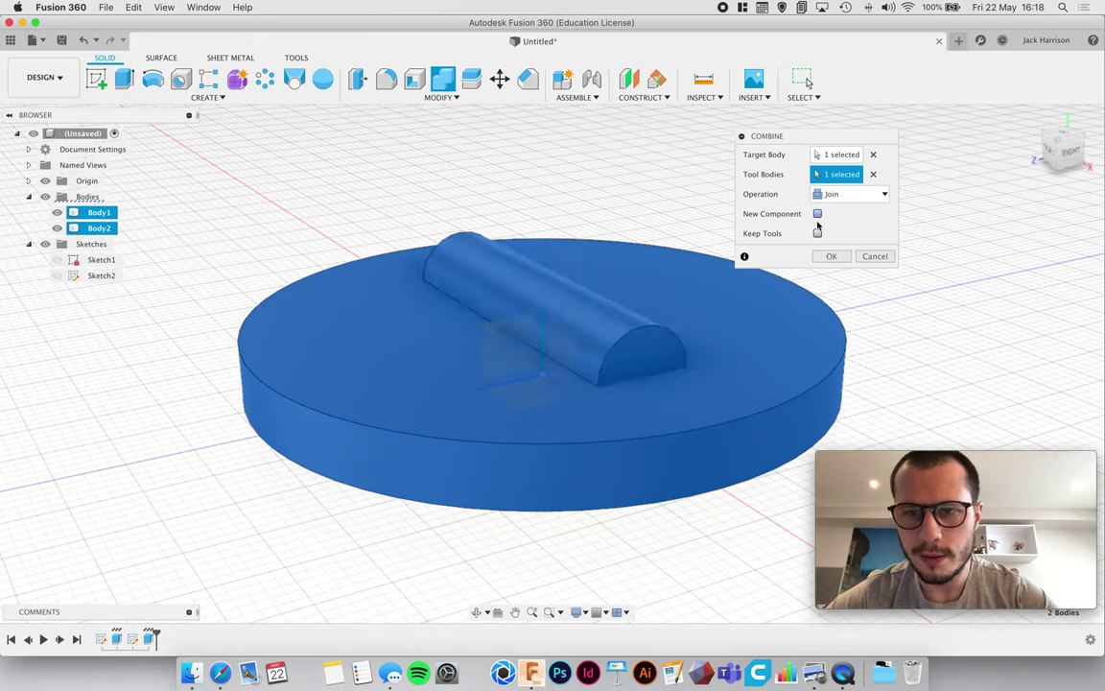
pyautogui.click(831, 256)
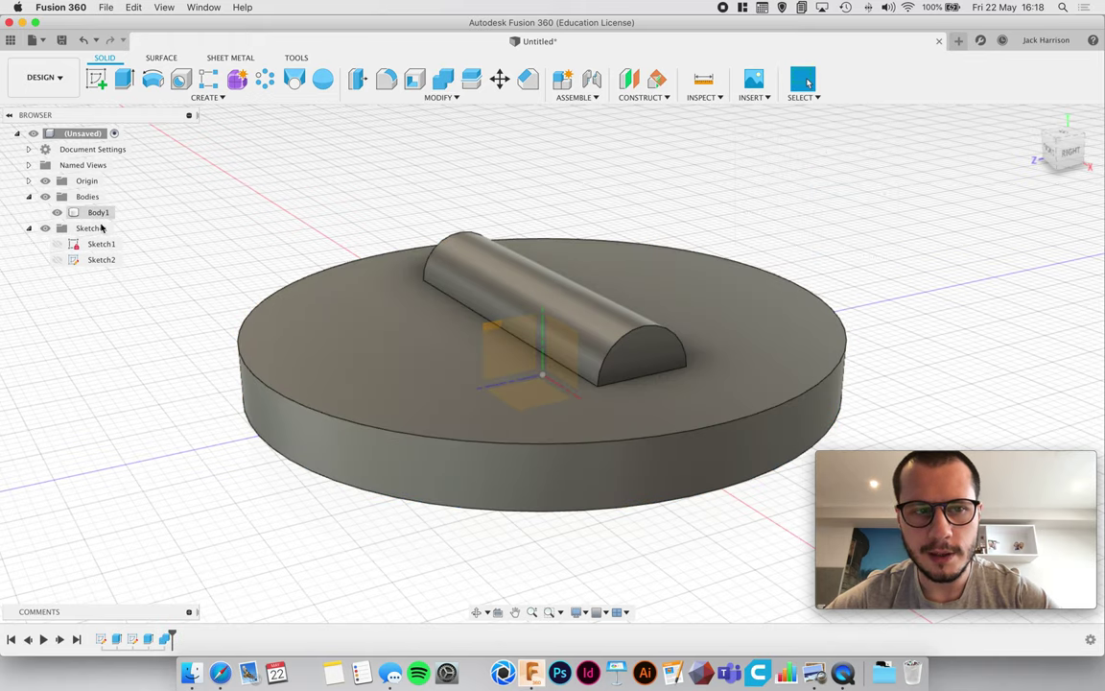
pyautogui.click(440, 98)
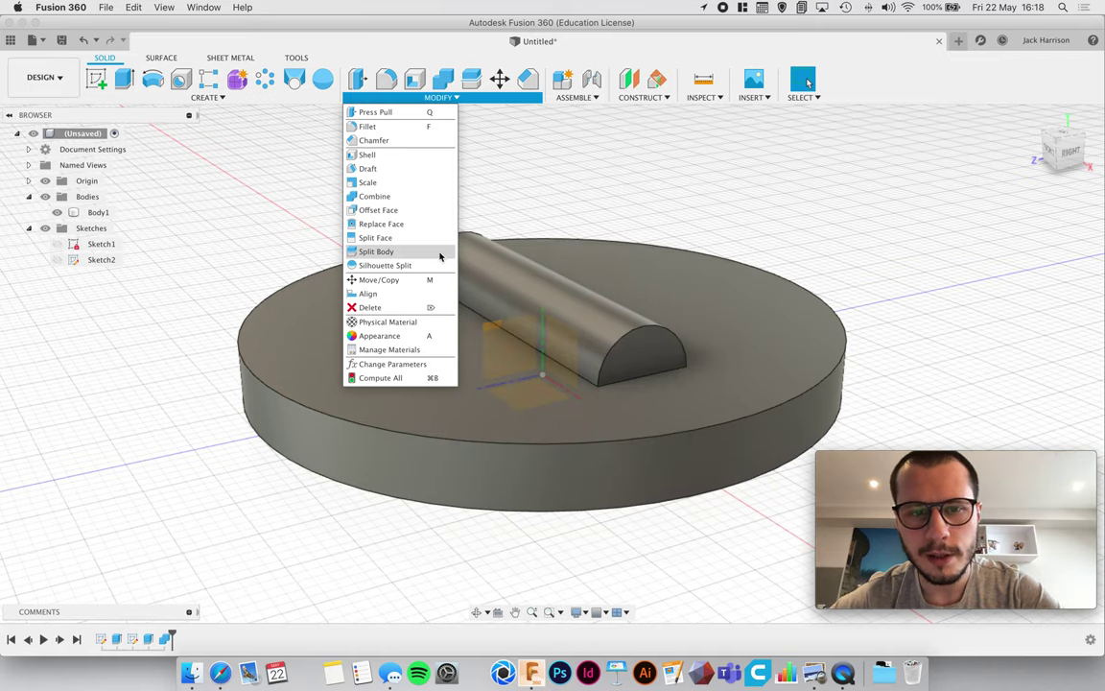
pyautogui.click(447, 253)
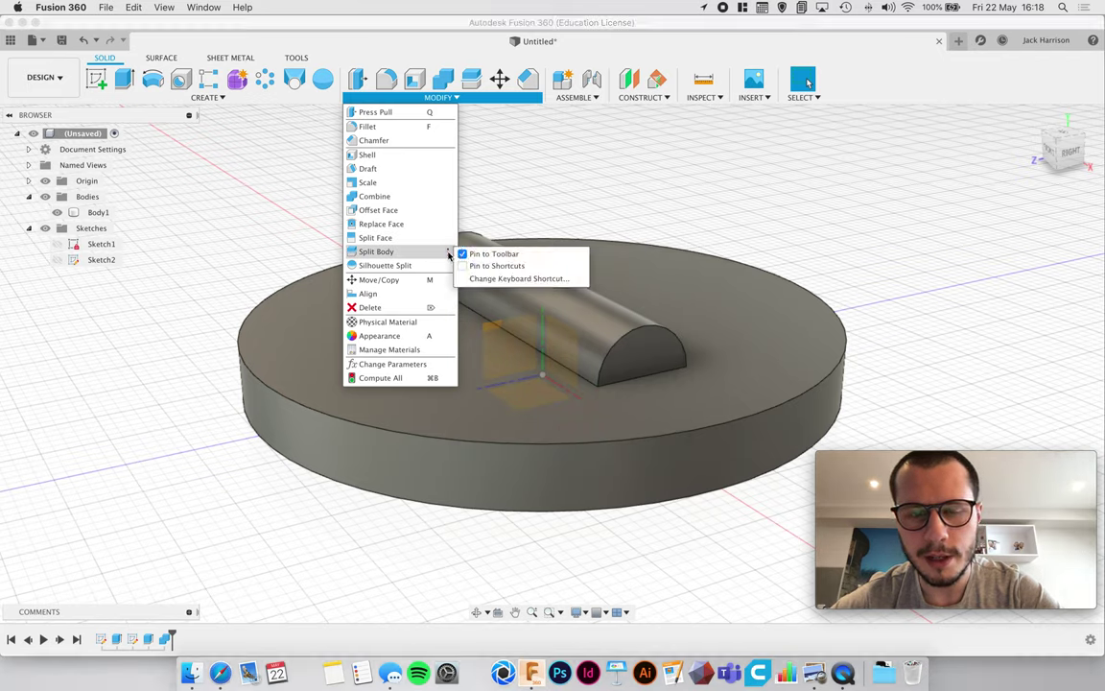
pyautogui.click(448, 252)
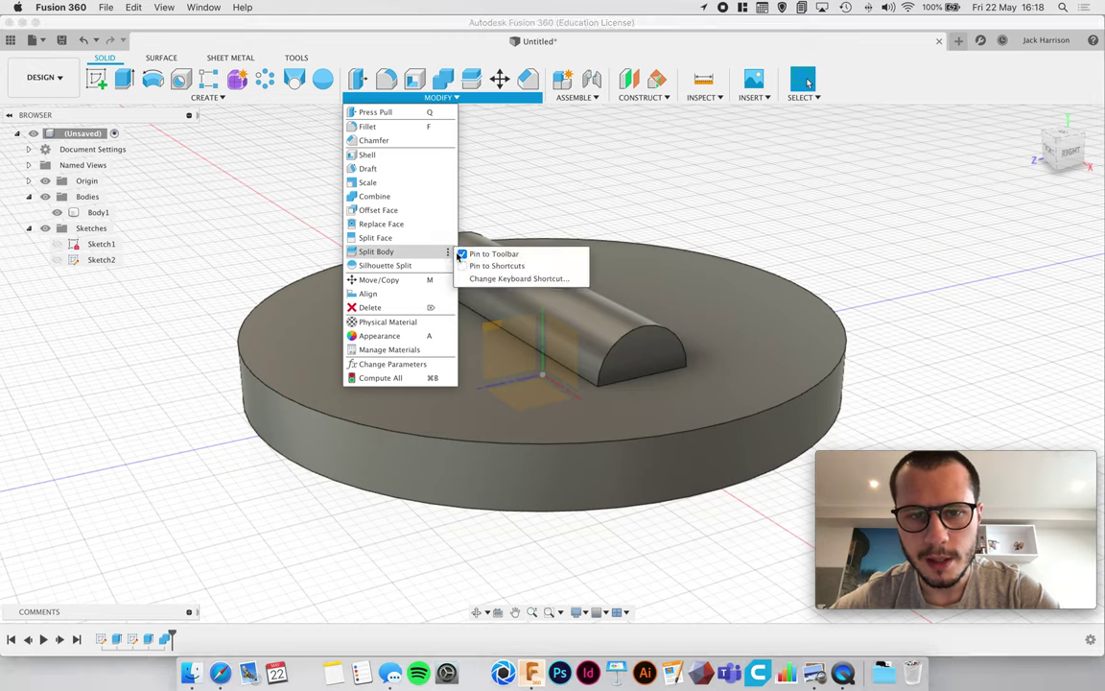
pyautogui.click(461, 254)
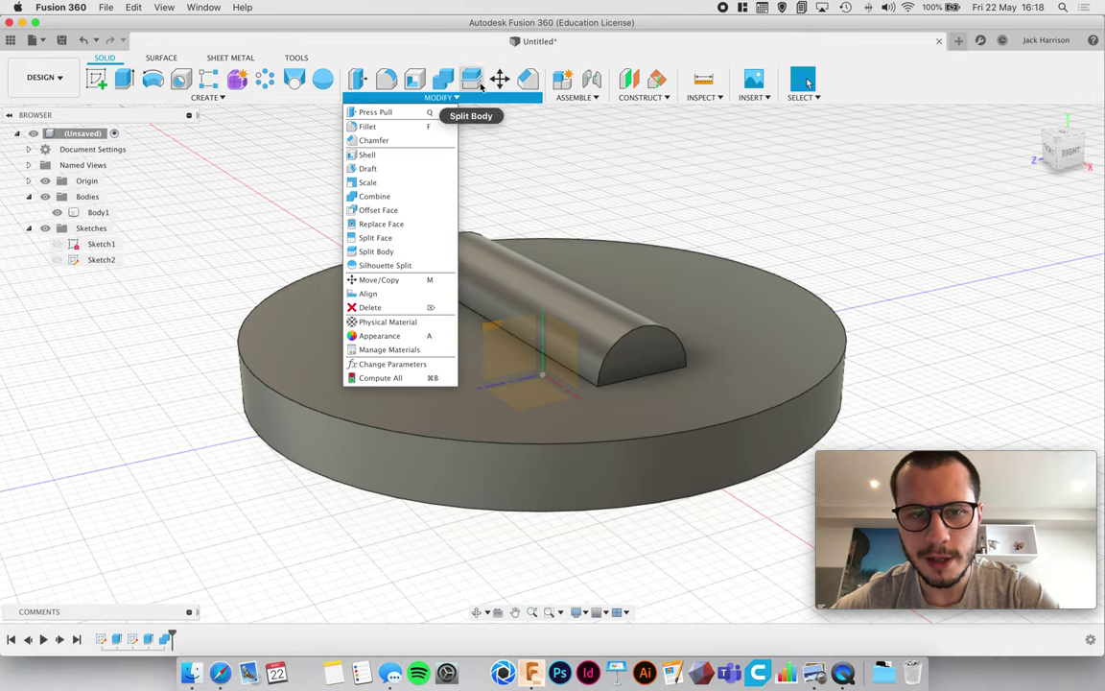
pyautogui.click(470, 80)
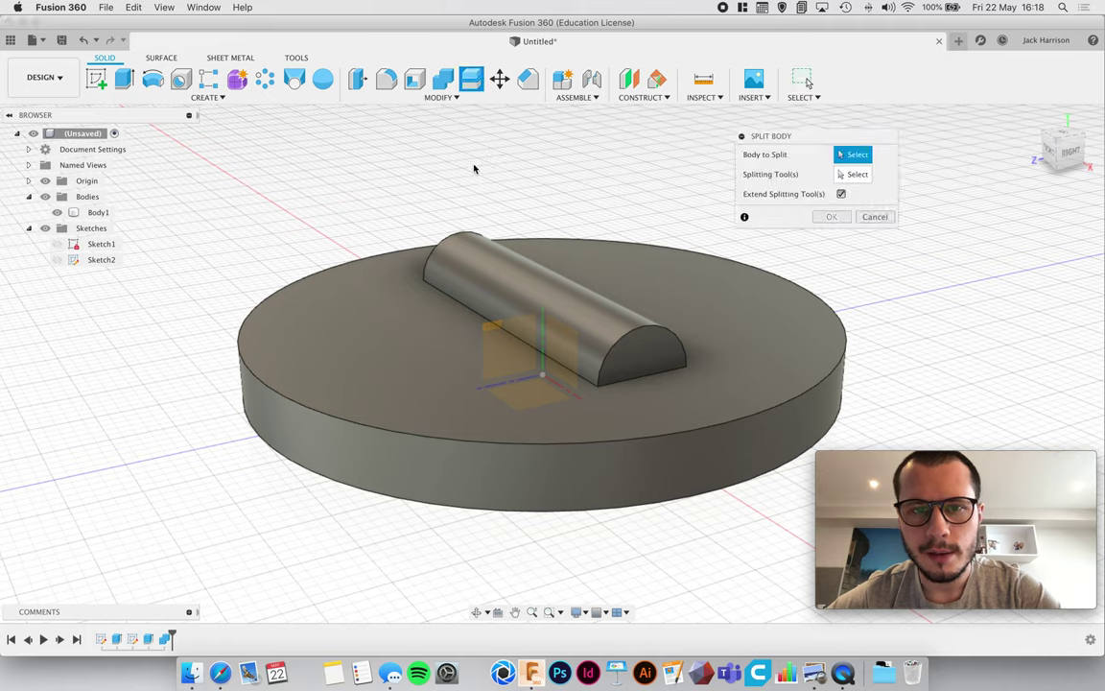
pyautogui.moveTo(769, 143); pyautogui.dragTo(603, 146)
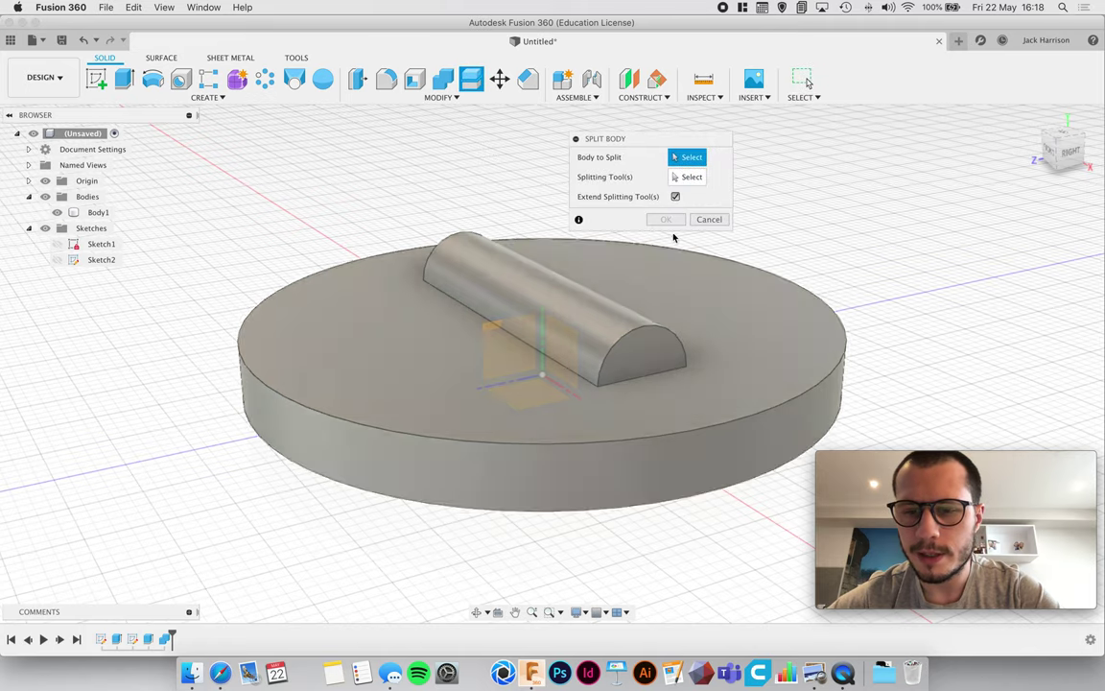
pyautogui.click(707, 220)
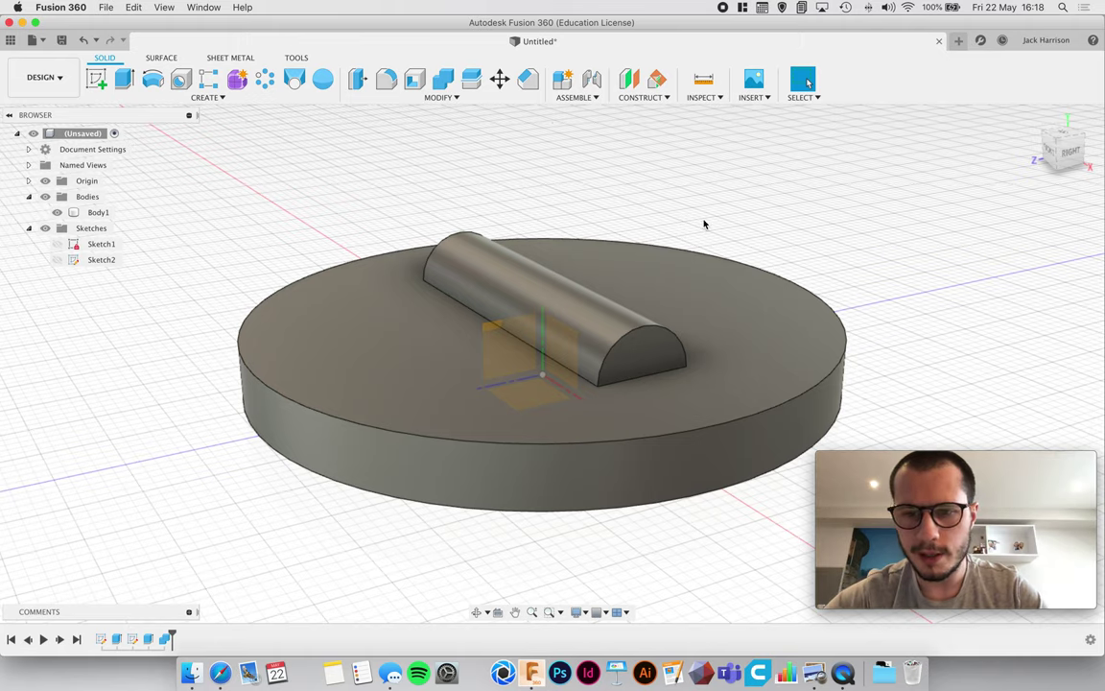
# - Search the design commands for "split" and browse the modify commands
pyautogui.press('s')
pyautogui.moveTo(744, 227); pyautogui.dragTo(616, 186)
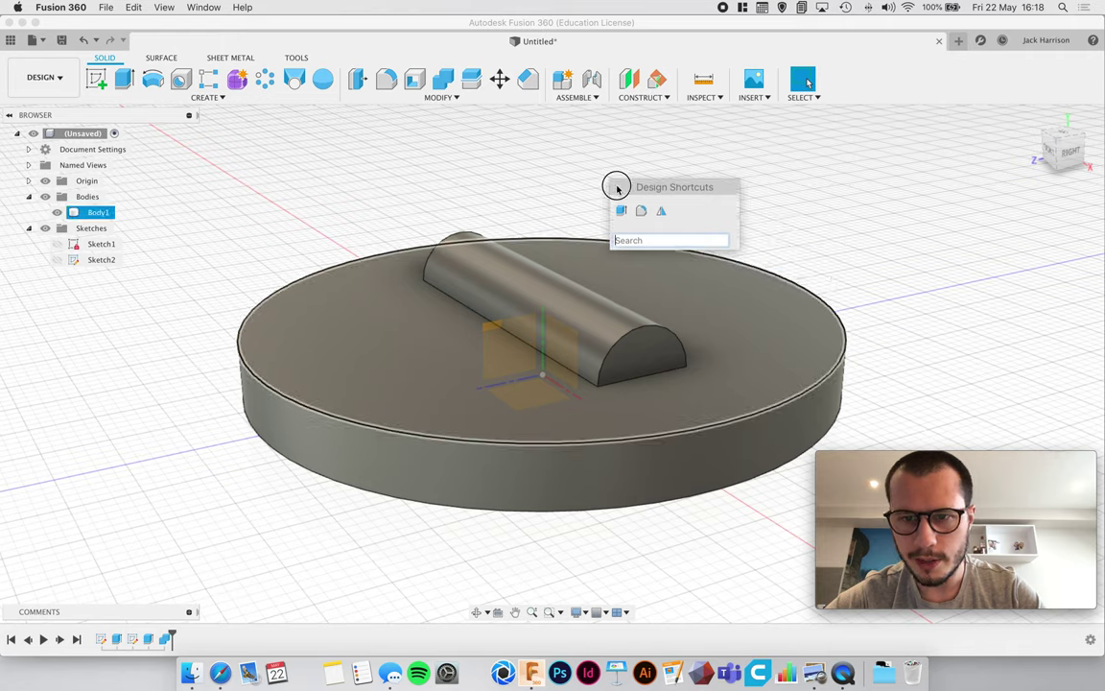
pyautogui.write('split')
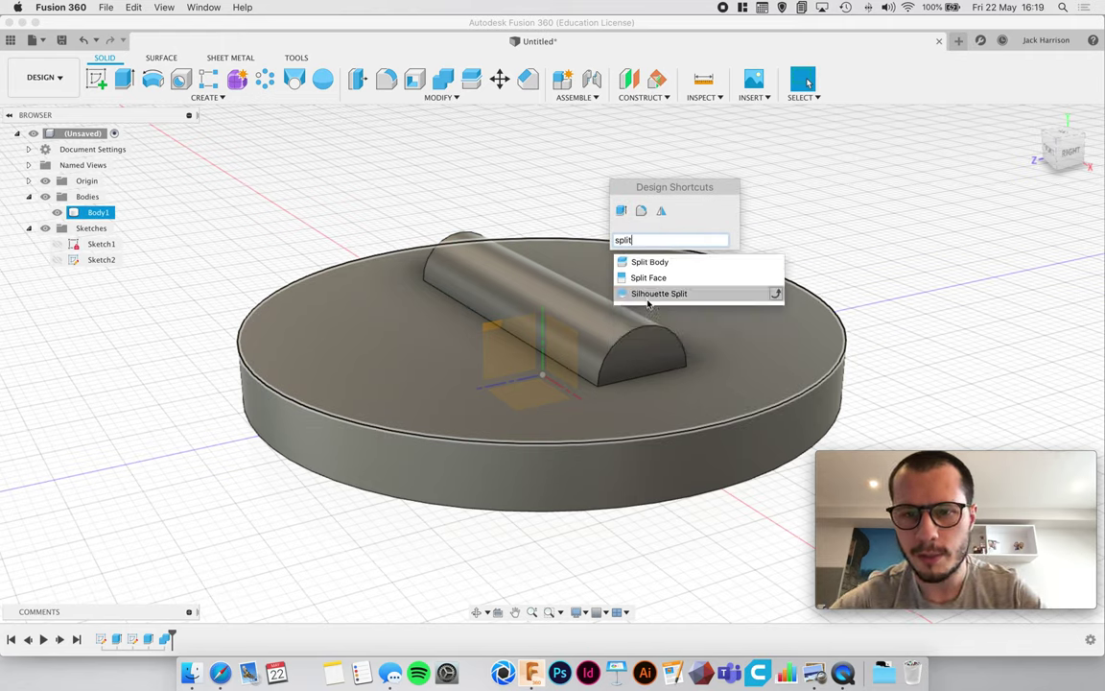
pyautogui.click(548, 180)
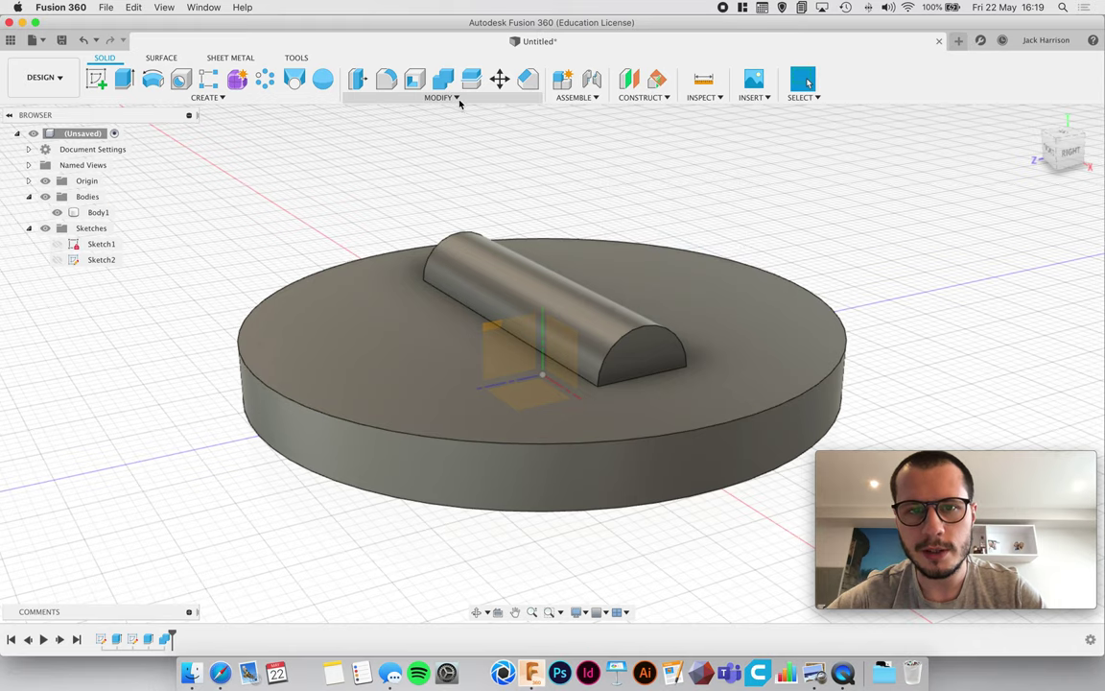
pyautogui.click(459, 99)
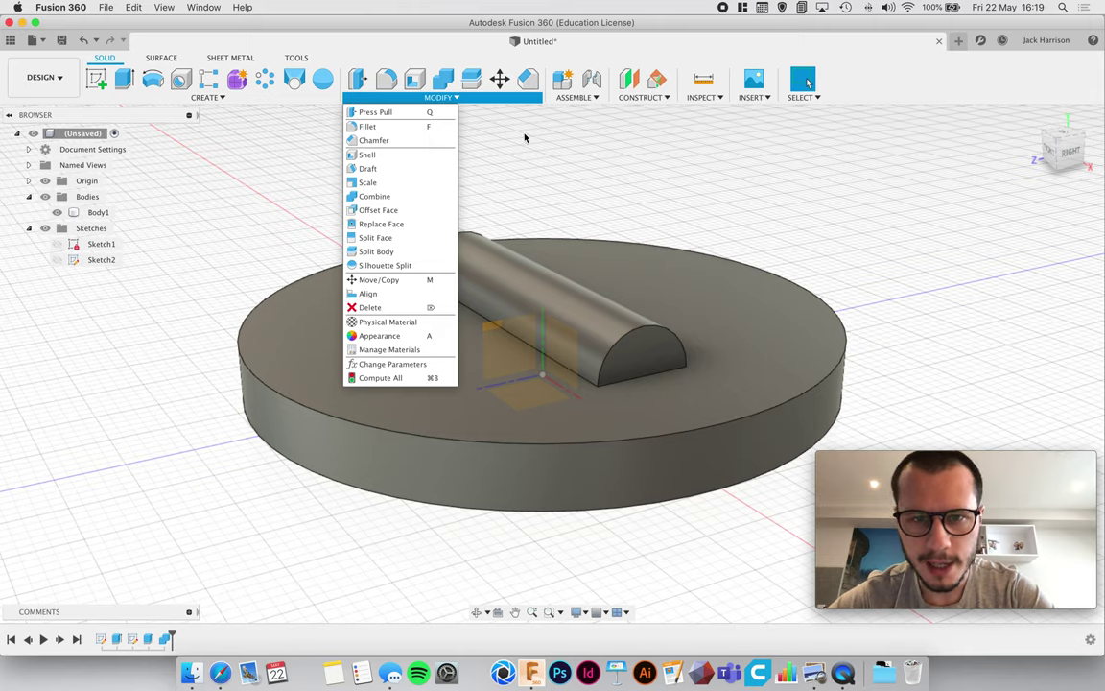
pyautogui.click(487, 197)
# - Search the design commands for "engr", then clear and close the search
pyautogui.press('s')
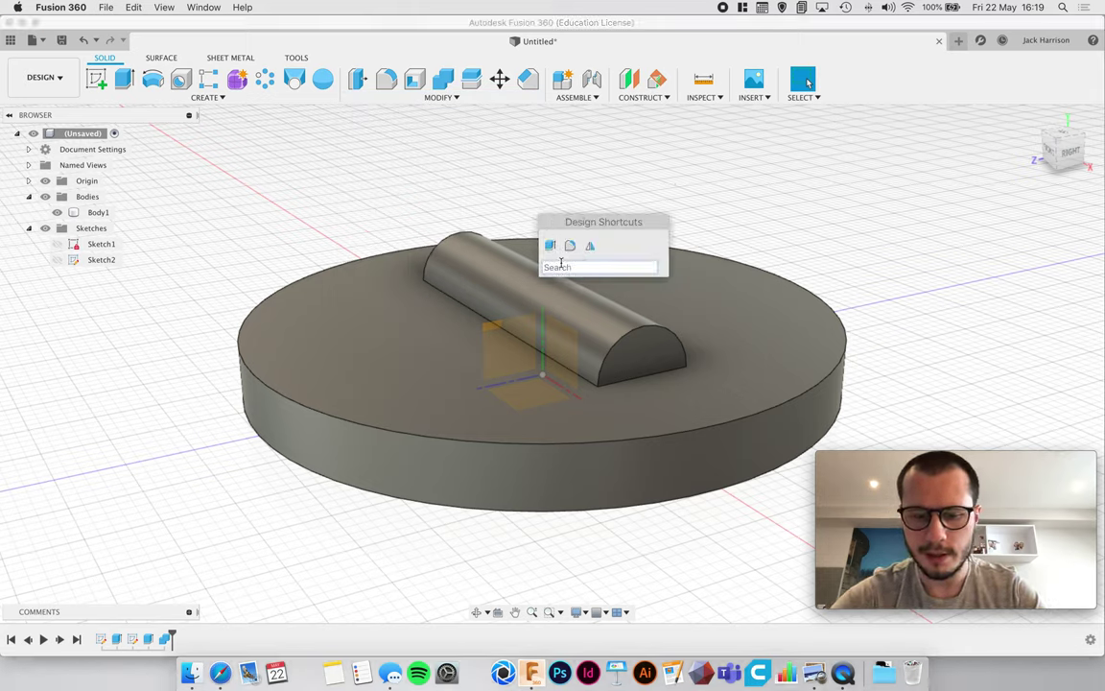
pyautogui.write('engr')
pyautogui.press('BackSpace')
pyautogui.press('BackSpace')
pyautogui.press('BackSpace')
pyautogui.press('BackSpace')
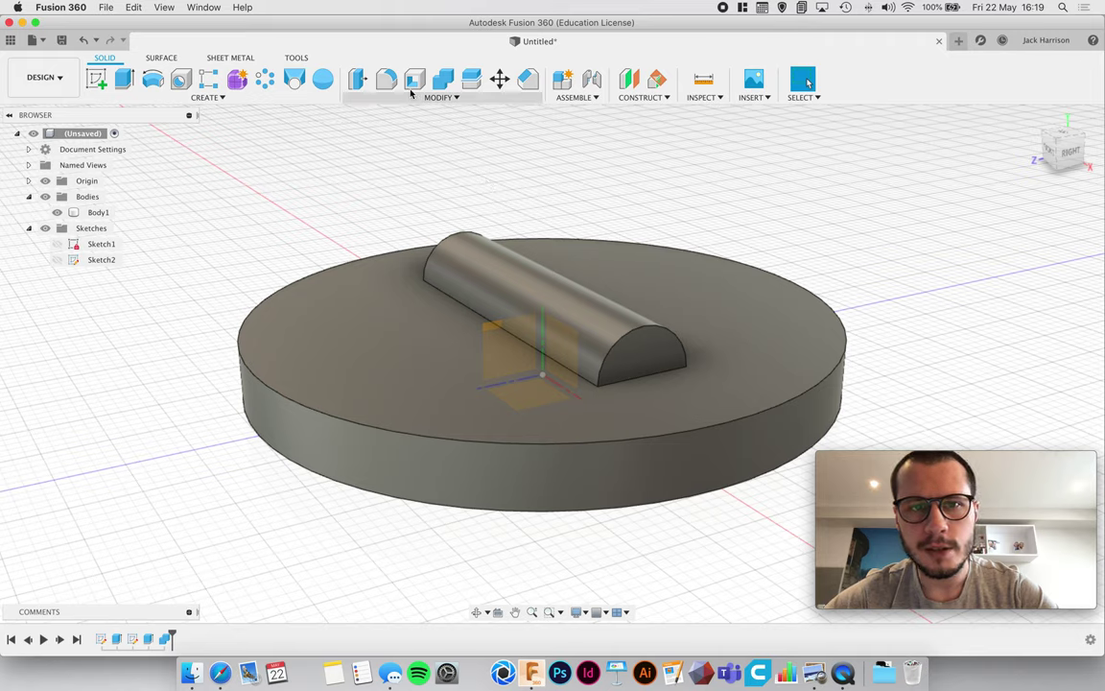
pyautogui.click(566, 439)
pyautogui.press('Escape')
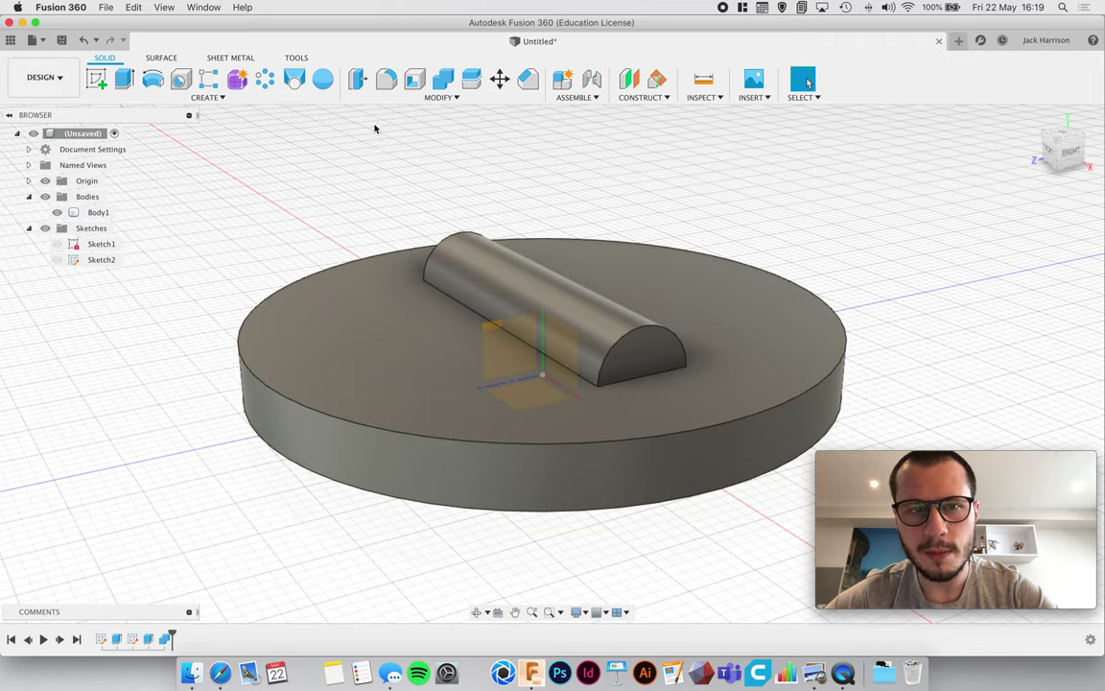
# - Fillet the disc's top outer edge with a 1 mm radius
pyautogui.click(386, 82)
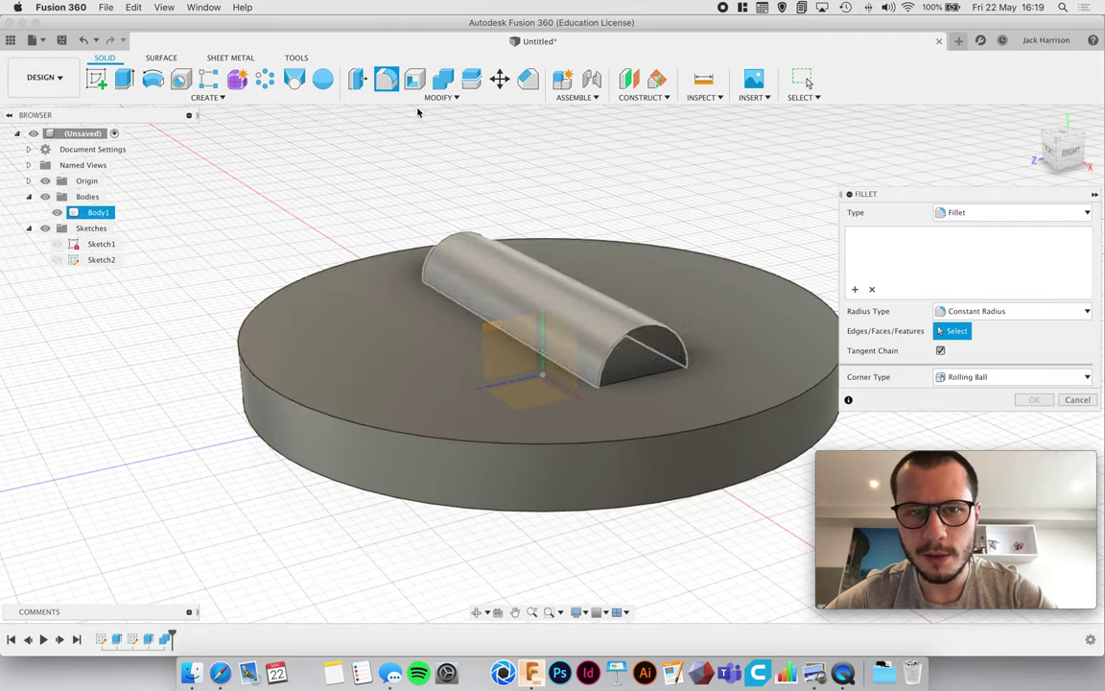
pyautogui.click(570, 444)
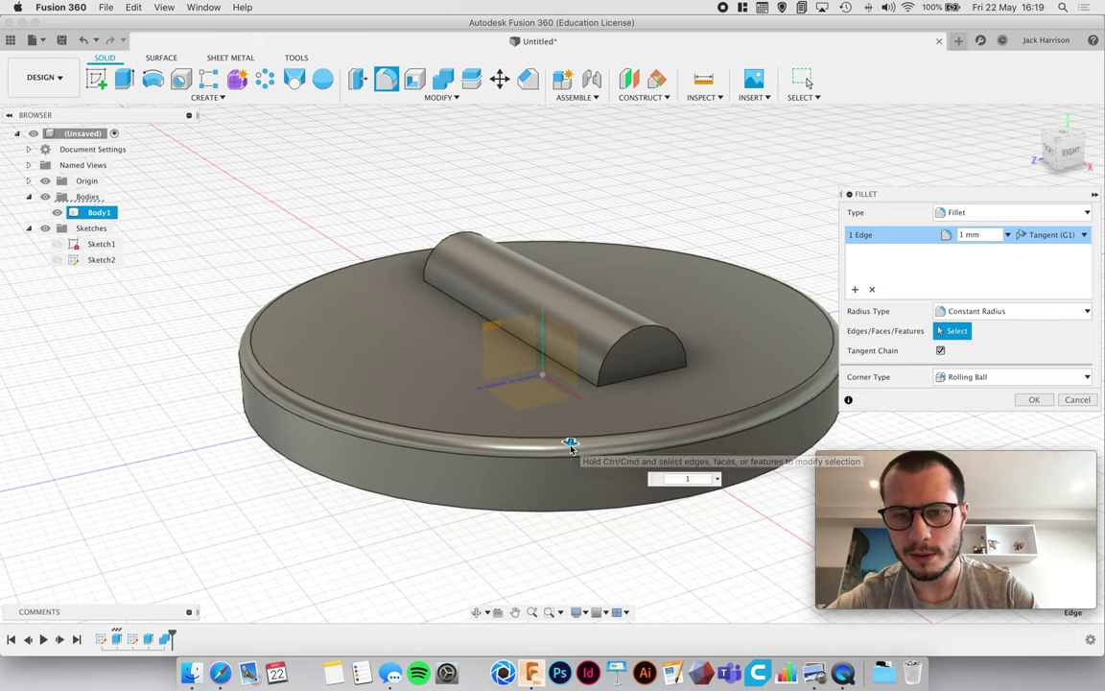
pyautogui.press('Return')
# - Set up a 1 mm fillet on the bar's four base edges and the arched edge at each end
pyautogui.press('f')
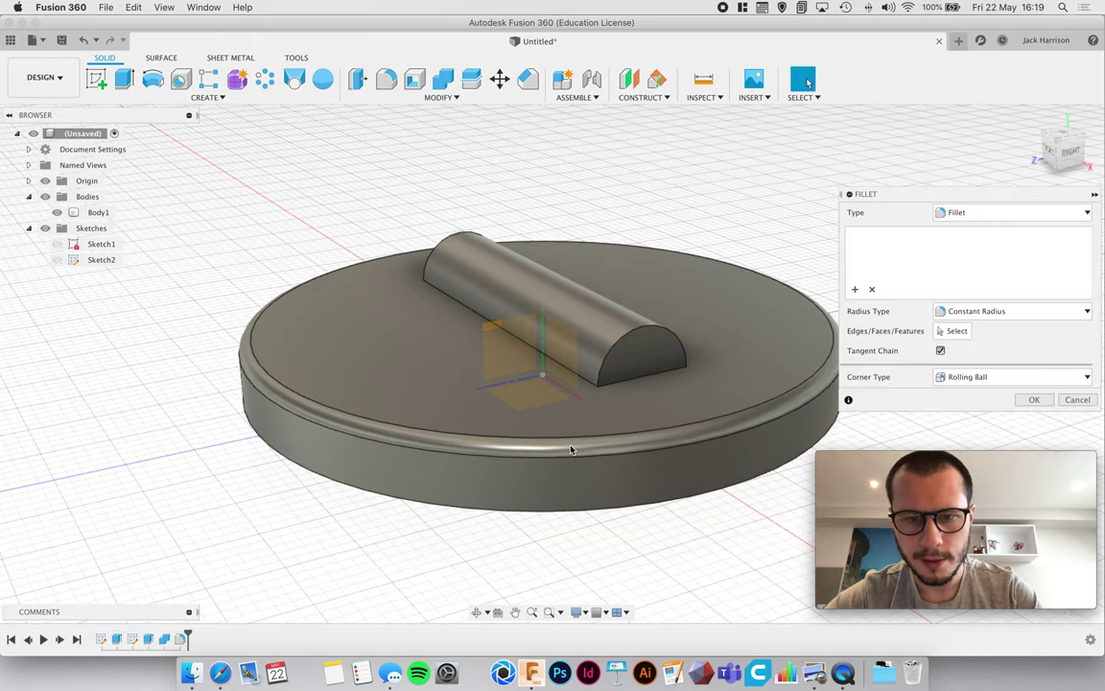
pyautogui.click(615, 383)
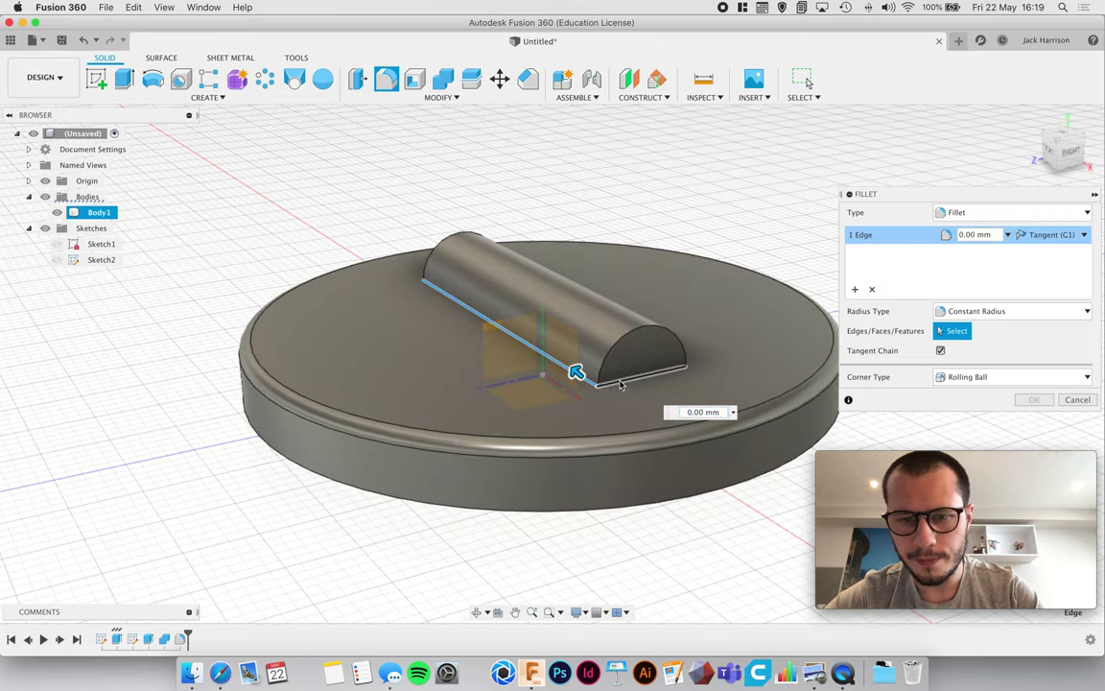
pyautogui.click(678, 366)
pyautogui.keyDown('shift'); pyautogui.moveTo(676, 363); pyautogui.dragTo(633, 369, button='middle'); pyautogui.keyUp('shift')
pyautogui.click(635, 368)
pyautogui.keyDown('shift'); pyautogui.moveTo(695, 350); pyautogui.dragTo(686, 523, button='middle'); pyautogui.keyUp('shift')
pyautogui.click(693, 519)
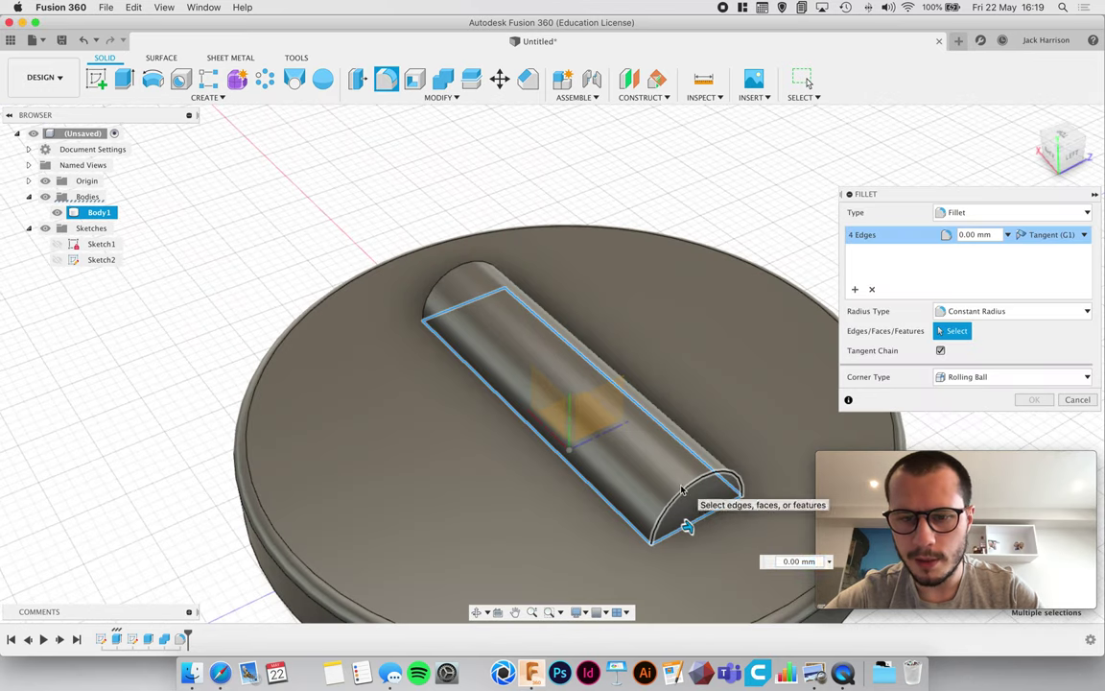
pyautogui.click(718, 477)
pyautogui.click(456, 276)
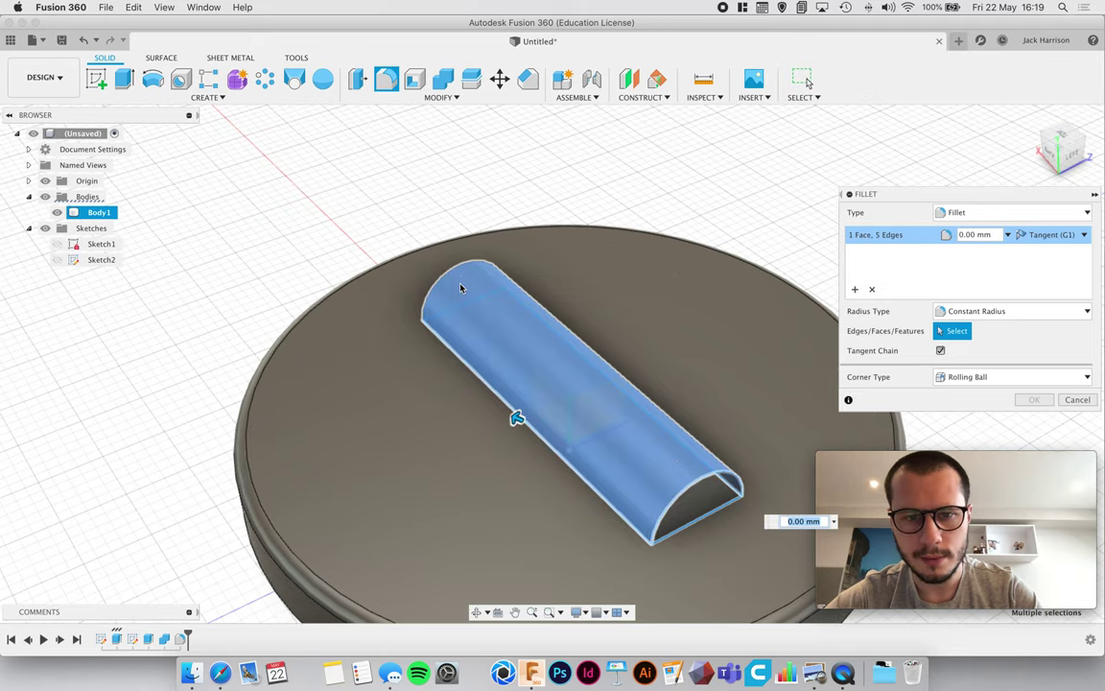
pyautogui.click(460, 286)
pyautogui.click(454, 277)
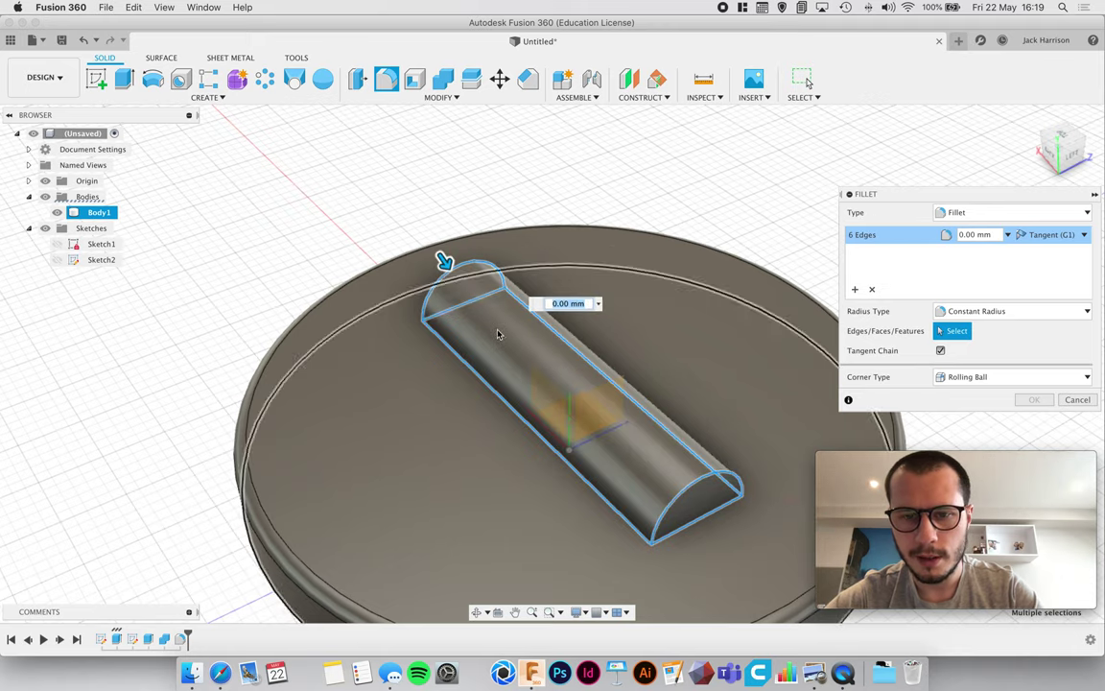
pyautogui.write('1')
pyautogui.moveTo(523, 449); pyautogui.dragTo(479, 387, button='middle')
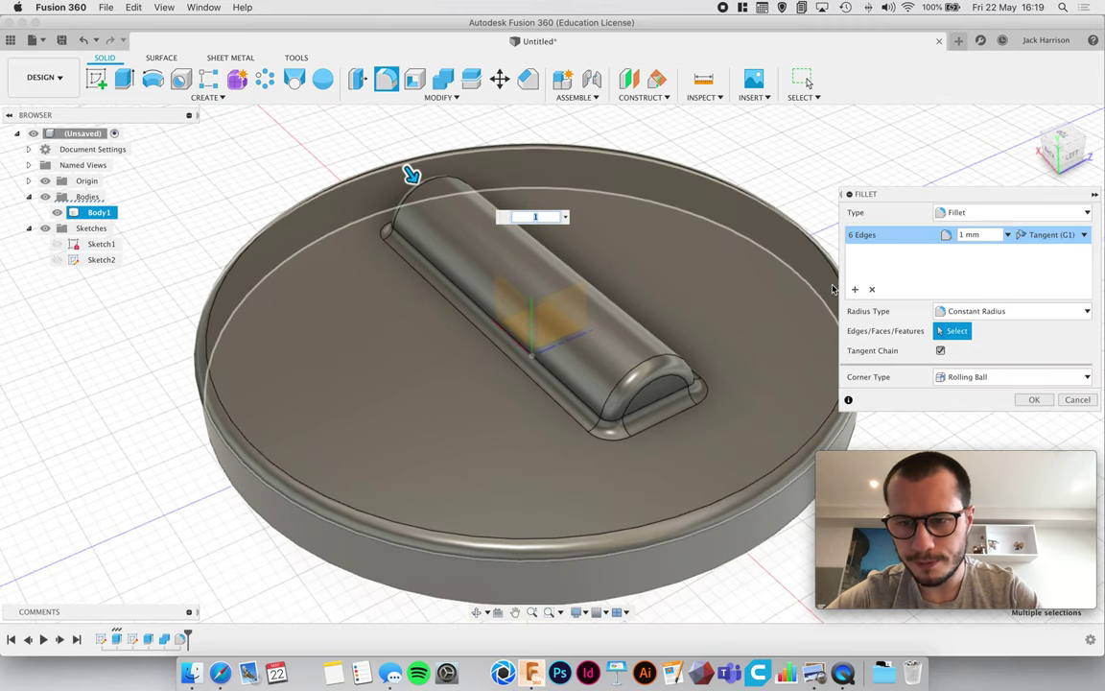
# - Add the disc's bottom outer edge to the fillet as a second edge set with a 1 mm radius and apply it
pyautogui.moveTo(890, 192); pyautogui.dragTo(829, 139)
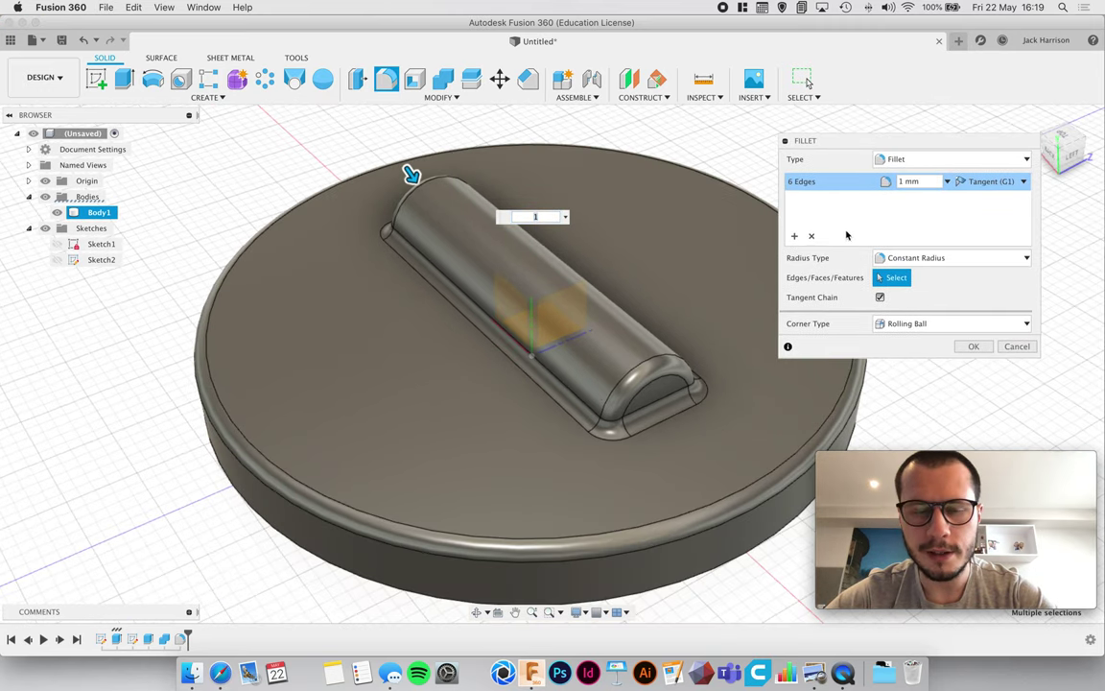
pyautogui.click(811, 236)
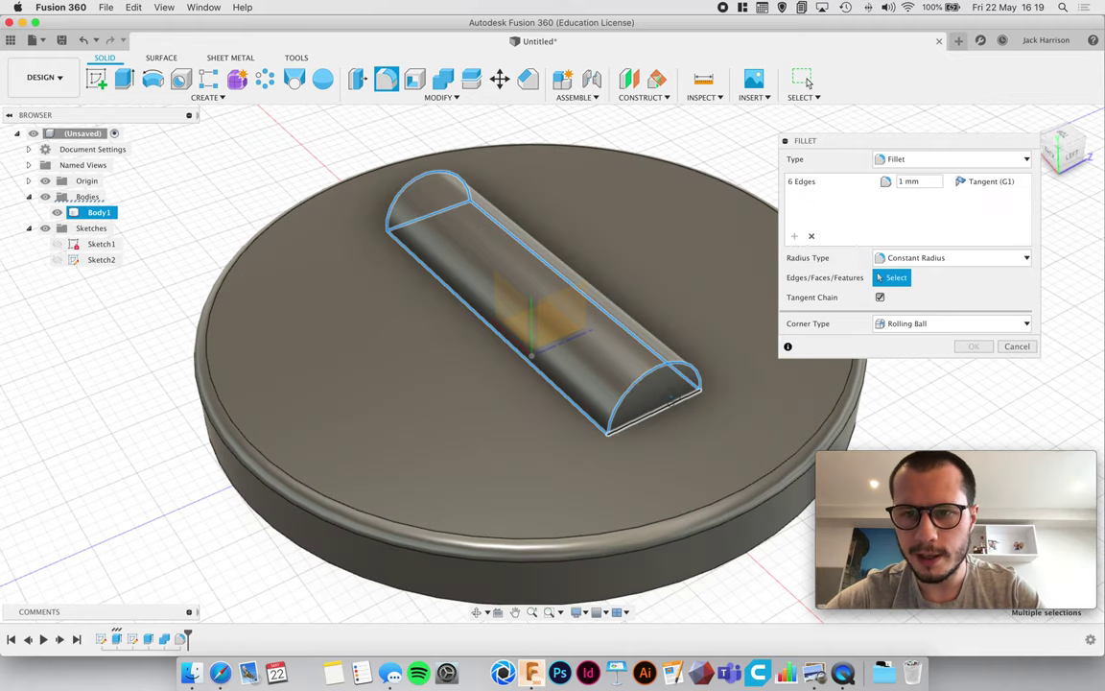
pyautogui.keyDown('shift'); pyautogui.moveTo(666, 424); pyautogui.dragTo(661, 371, button='middle'); pyautogui.keyUp('shift')
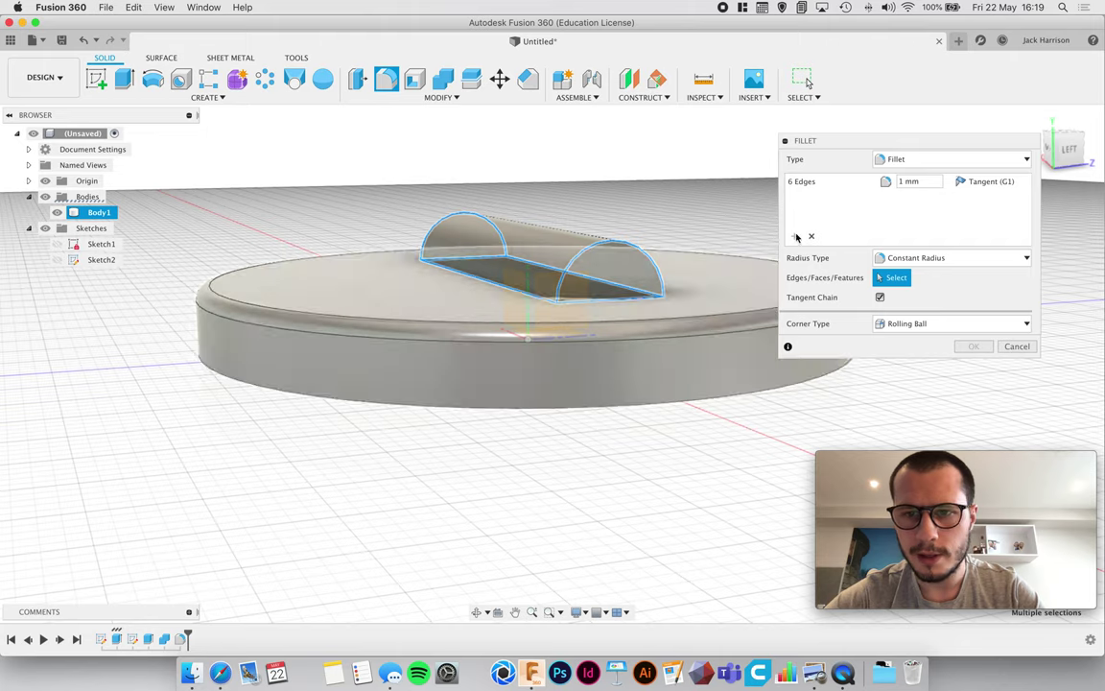
pyautogui.click(735, 398)
pyautogui.write('1')
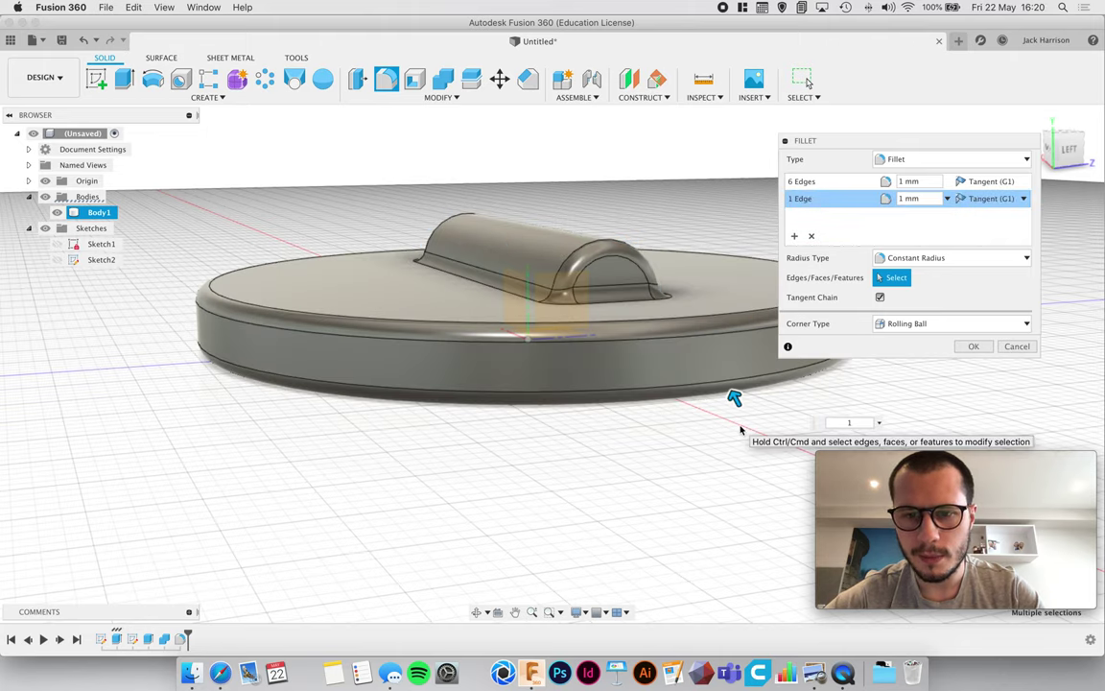
pyautogui.press('Return')
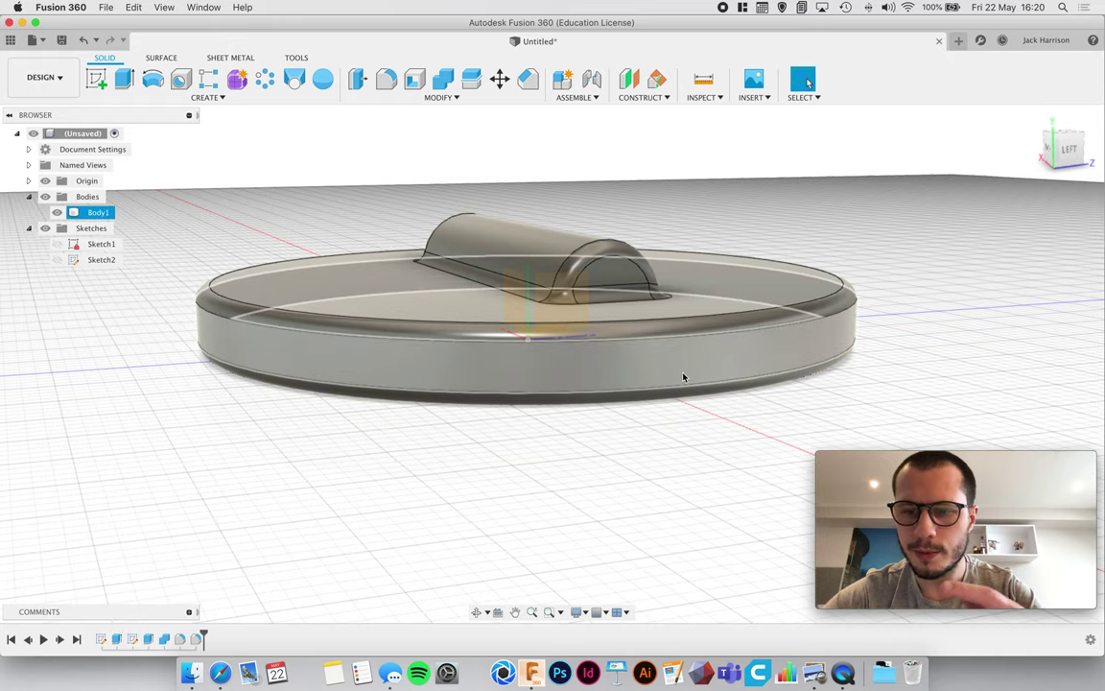
# - Reopen the last fillet feature to review its two edge sets, and leave it without changes
pyautogui.keyDown('shift'); pyautogui.moveTo(599, 401); pyautogui.dragTo(614, 441, button='middle'); pyautogui.keyUp('shift')
pyautogui.click(193, 640)
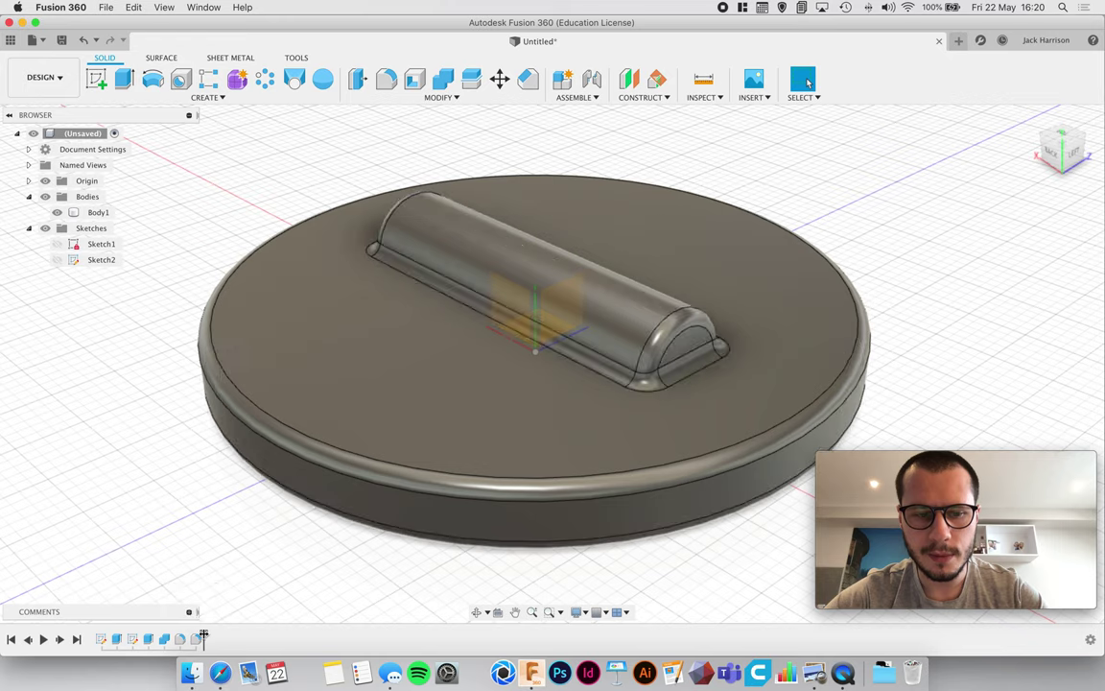
pyautogui.doubleClick(199, 638)
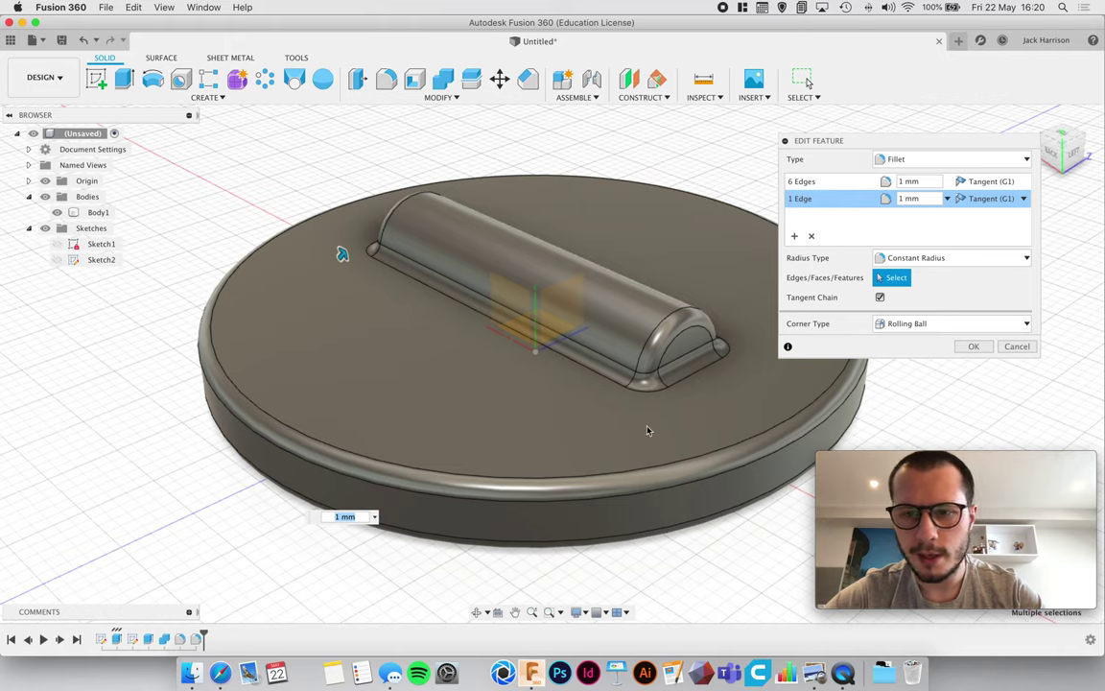
pyautogui.click(825, 182)
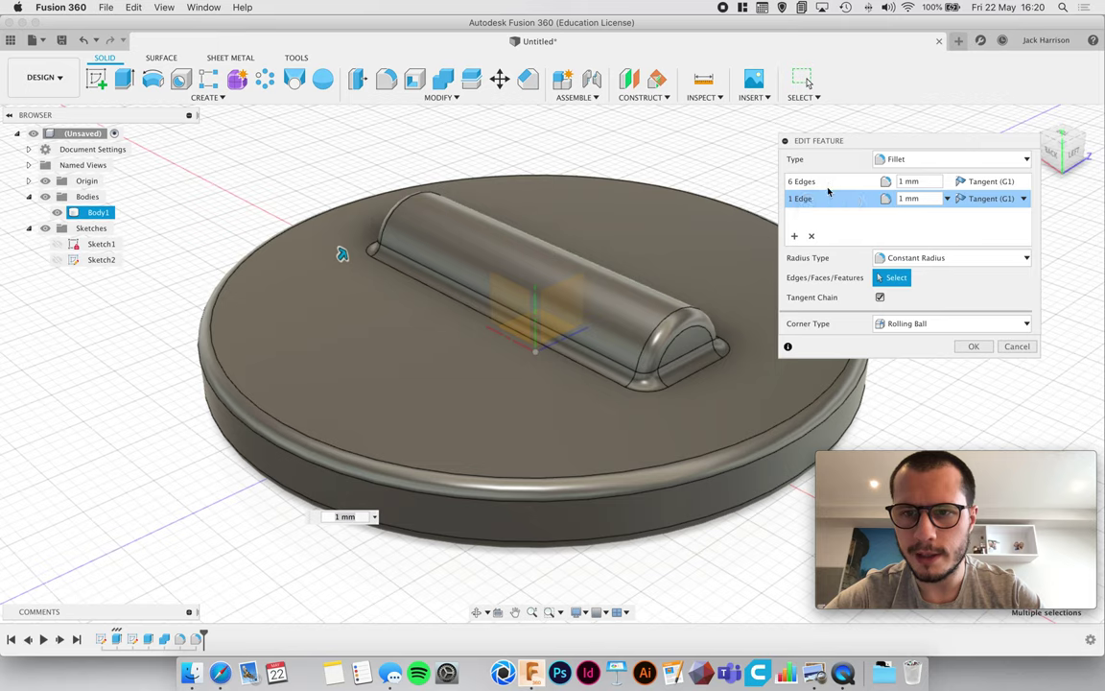
pyautogui.click(1017, 347)
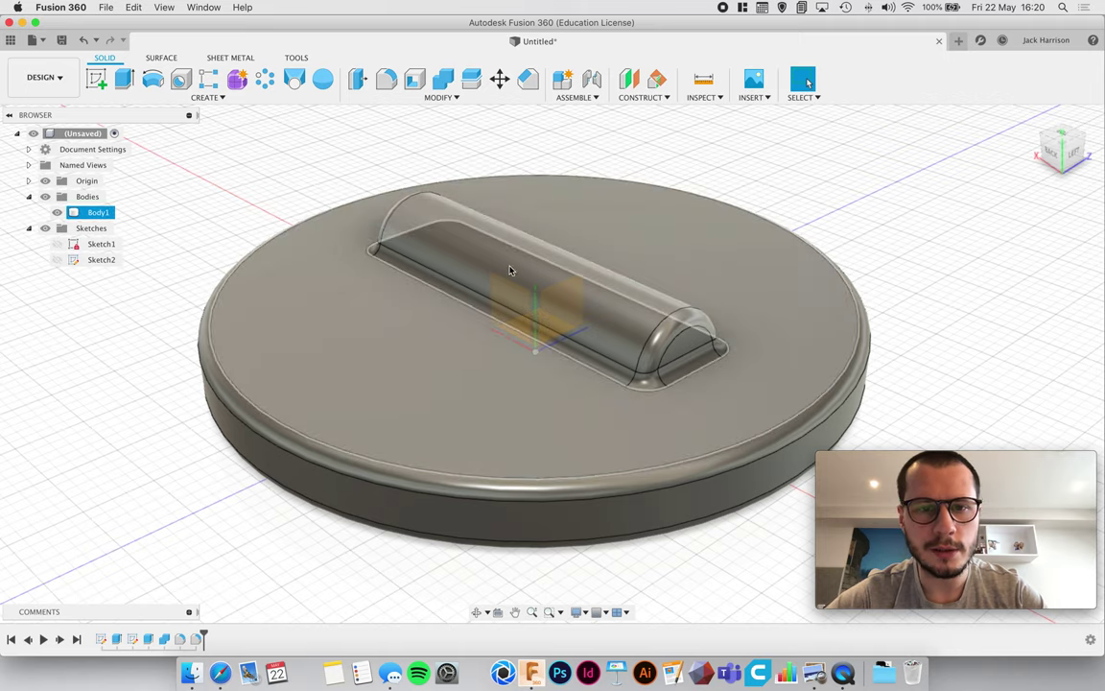
pyautogui.click(562, 98)
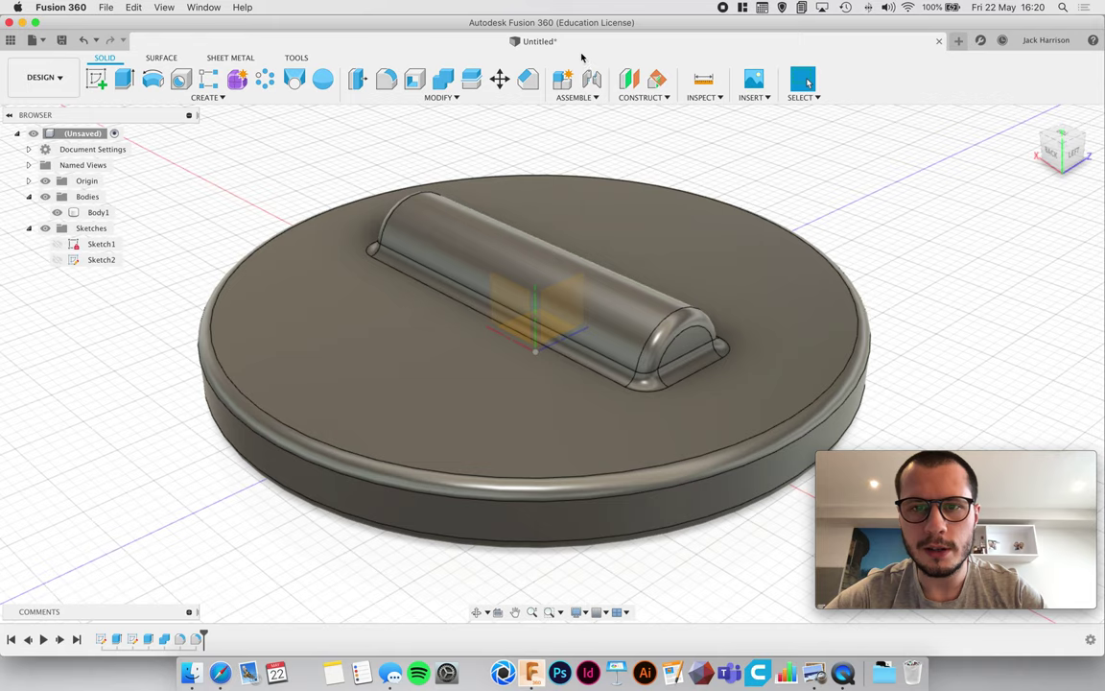
# - Switch to the Render workspace, collapsing the rendering gallery and hiding the origin for a clear view of the model
pyautogui.click(44, 77)
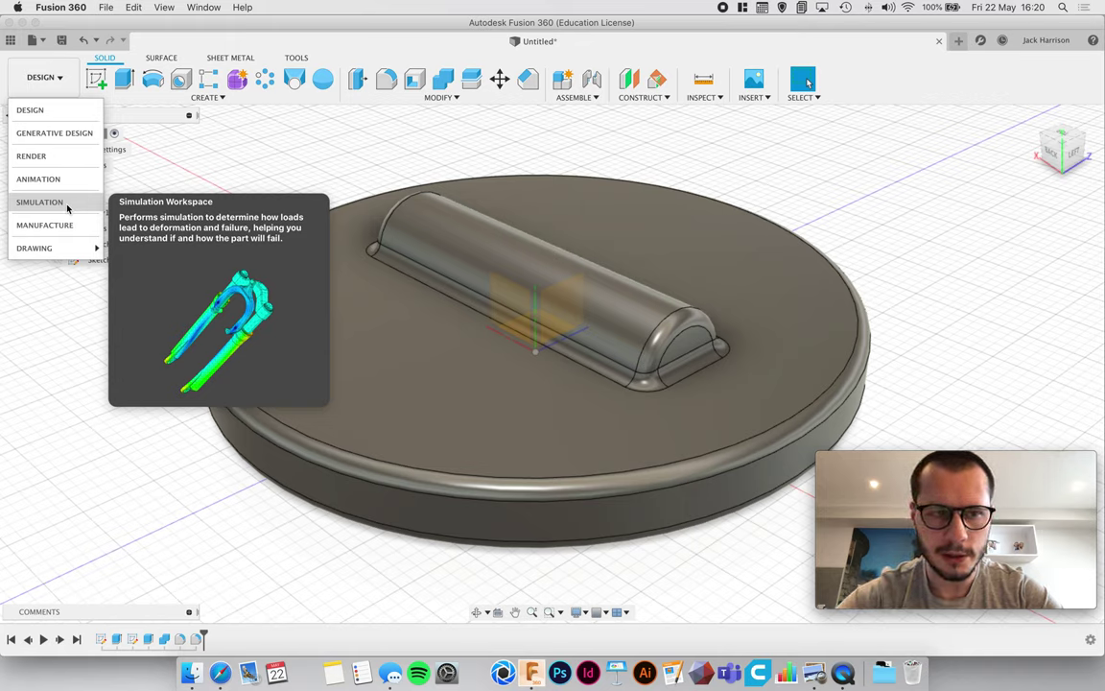
pyautogui.click(32, 155)
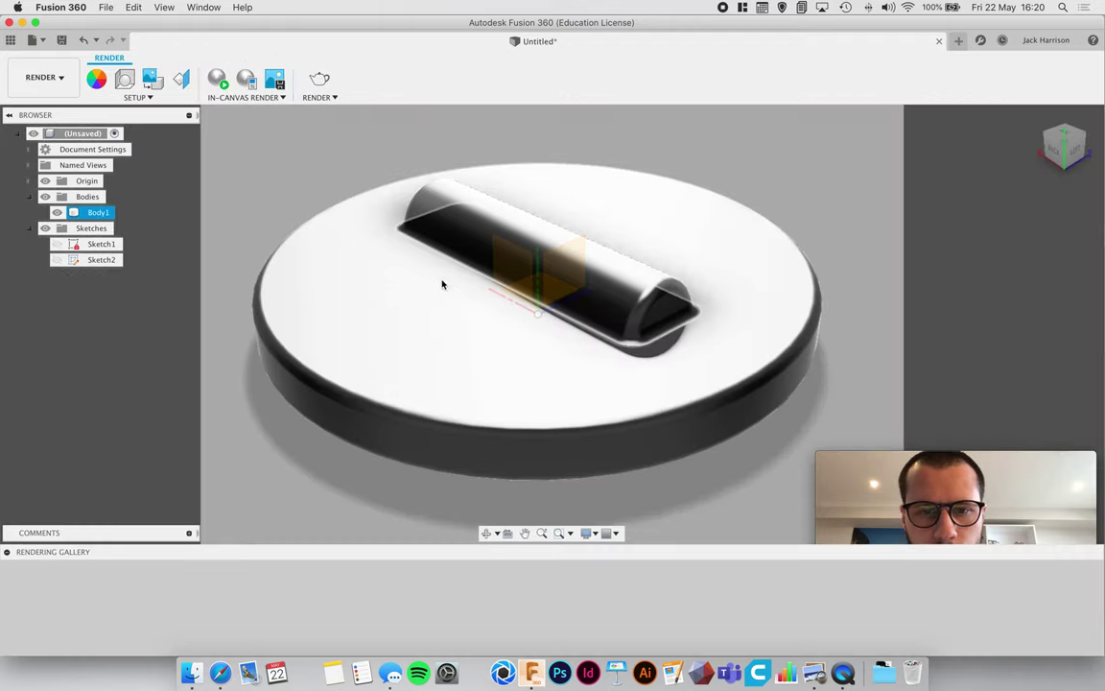
pyautogui.click(8, 554)
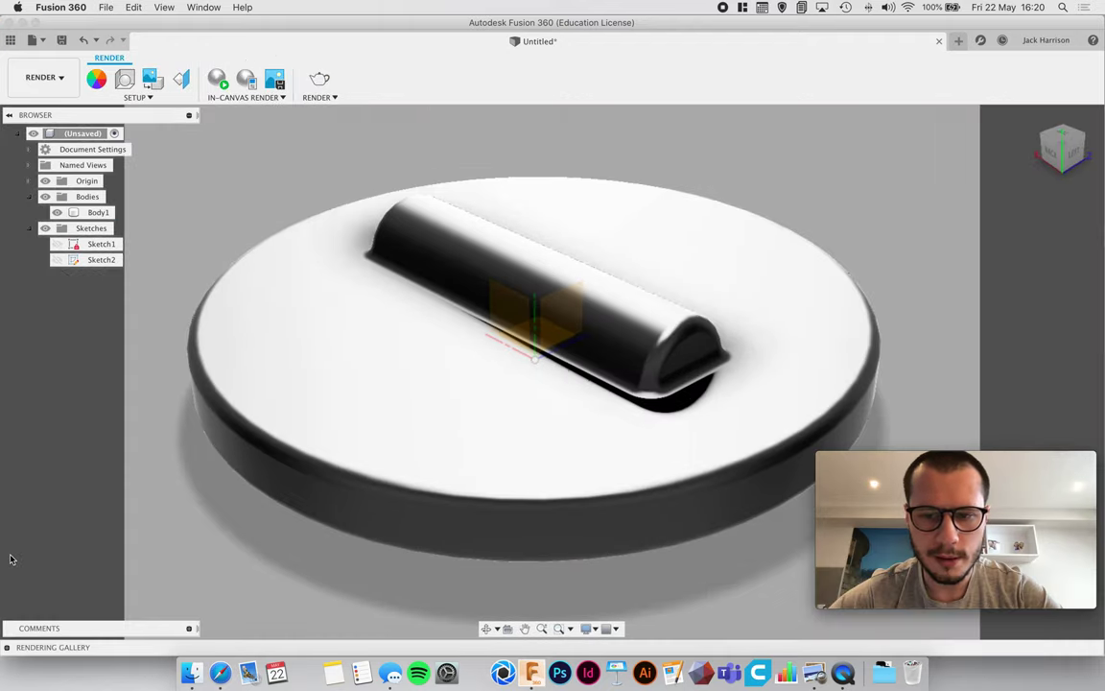
pyautogui.click(96, 212)
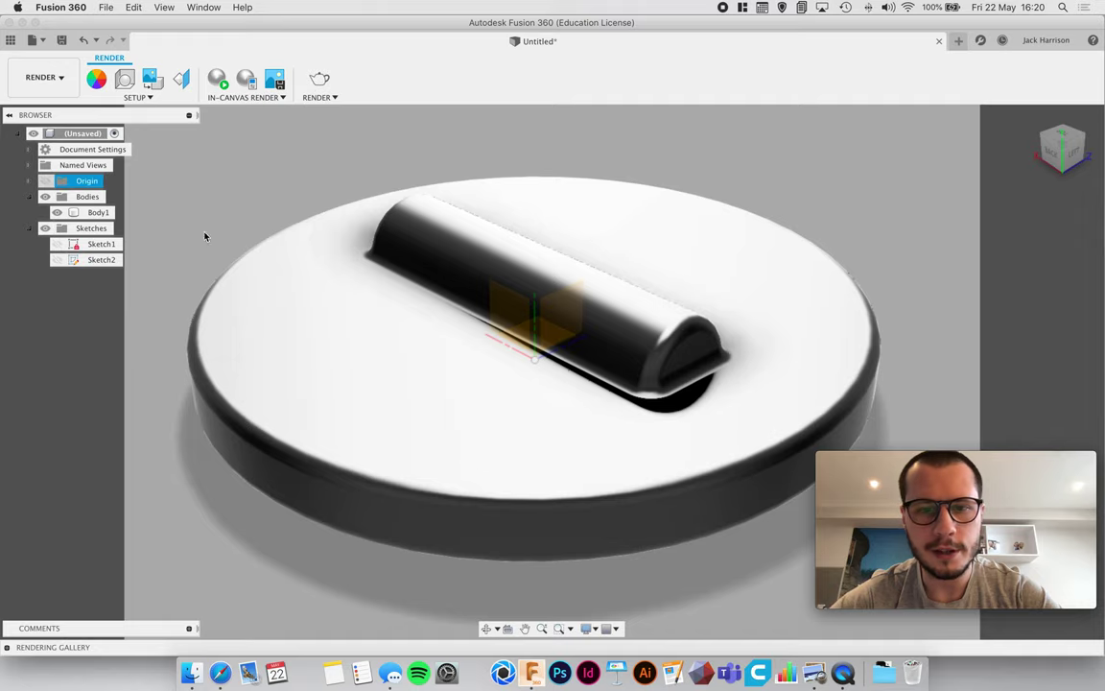
# - Inspect the disc and bar in the render view from the back and at different distances
pyautogui.scroll(3, 537, 352)
pyautogui.scroll(-3, 537, 351)
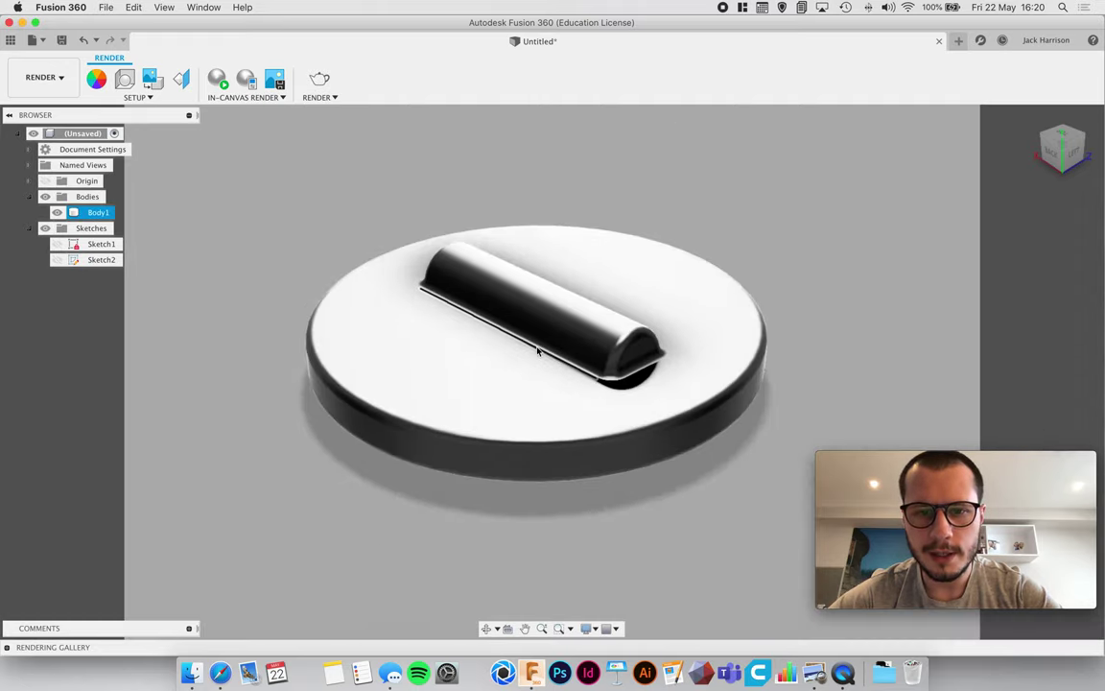
pyautogui.click(513, 488)
pyautogui.keyDown('shift'); pyautogui.moveTo(513, 487); pyautogui.dragTo(579, 484, button='middle'); pyautogui.keyUp('shift')
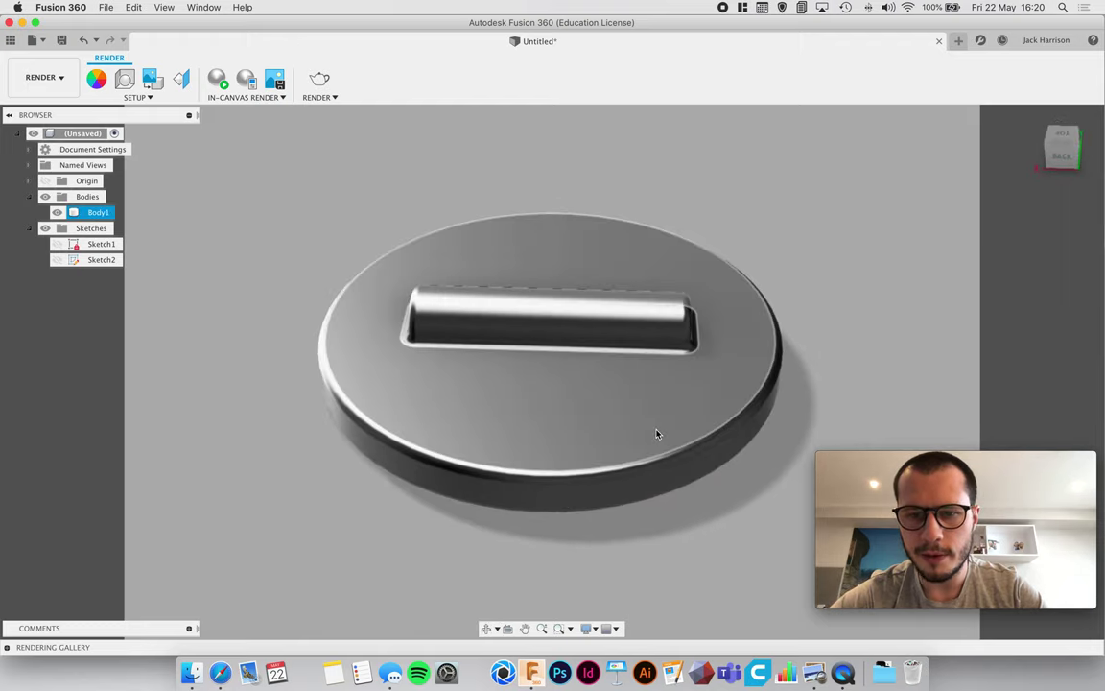
pyautogui.keyDown('shift'); pyautogui.moveTo(621, 422); pyautogui.dragTo(621, 419, button='middle'); pyautogui.keyUp('shift')
pyautogui.scroll(3, 615, 404)
pyautogui.click(251, 120)
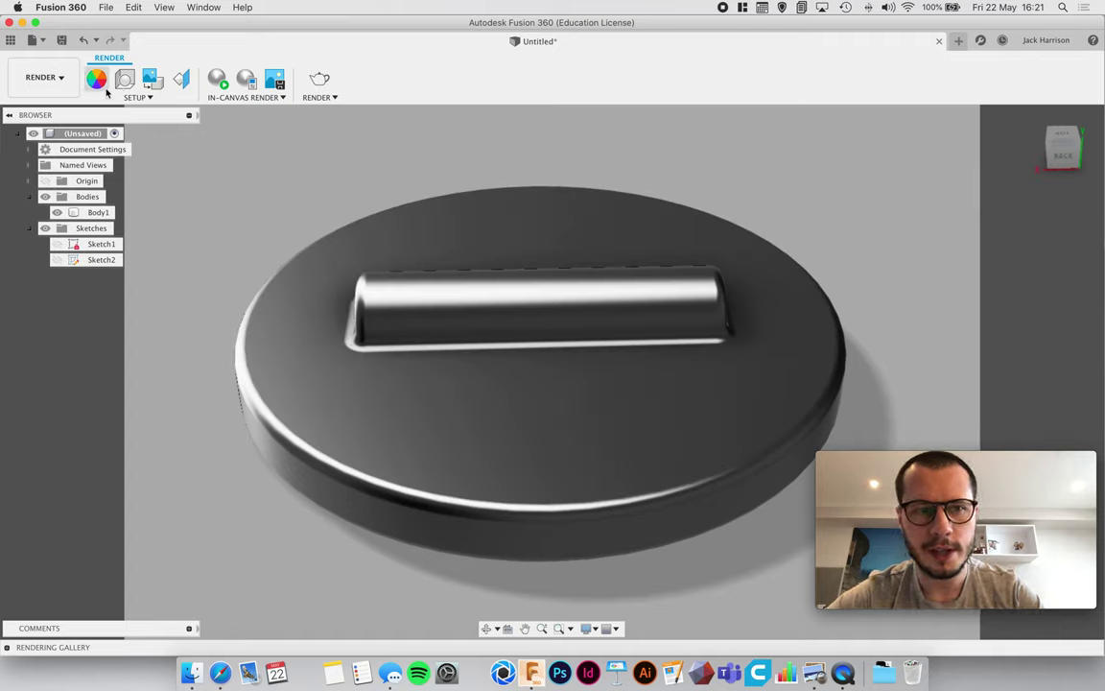
# - Search the appearance library for "iron" and apply Iron - Cast to the whole body
pyautogui.press('a')
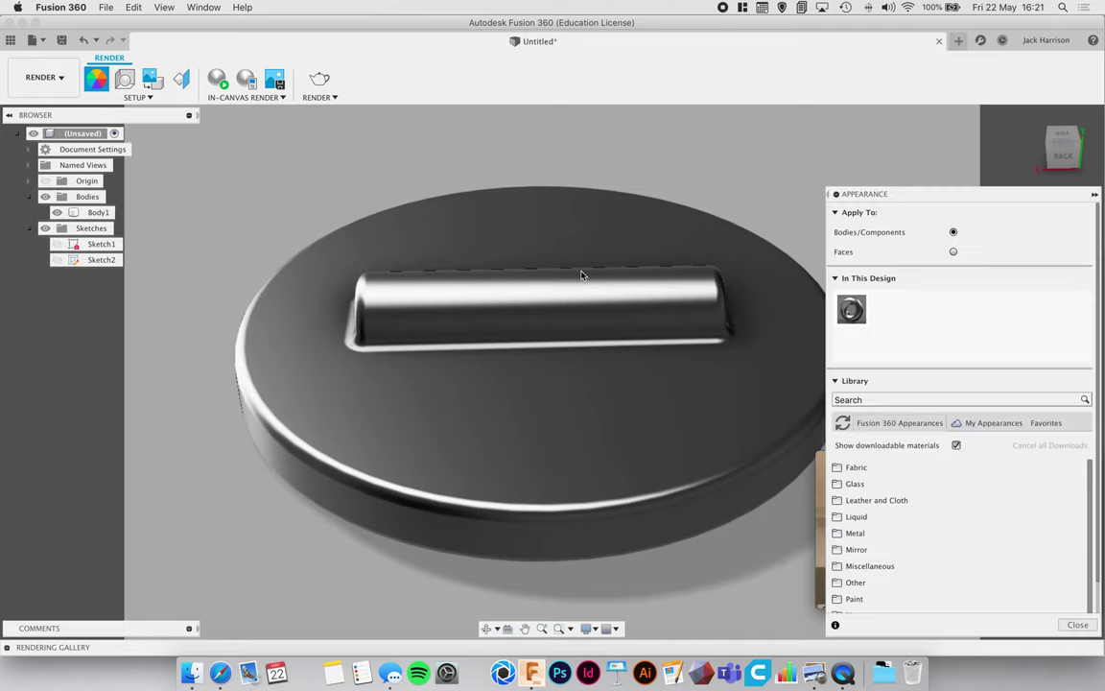
pyautogui.moveTo(833, 194); pyautogui.dragTo(760, 118)
pyautogui.click(624, 370)
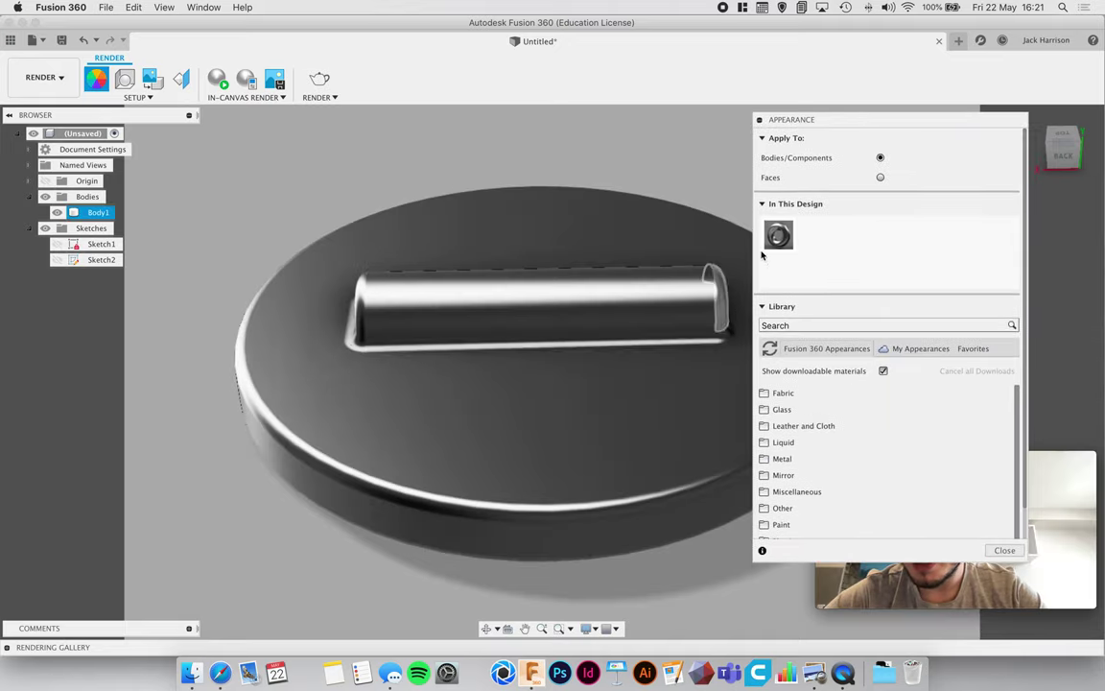
pyautogui.scroll(-2, 815, 449)
pyautogui.scroll(2, 815, 449)
pyautogui.click(797, 326)
pyautogui.write('iron')
pyautogui.scroll(-3, 876, 440)
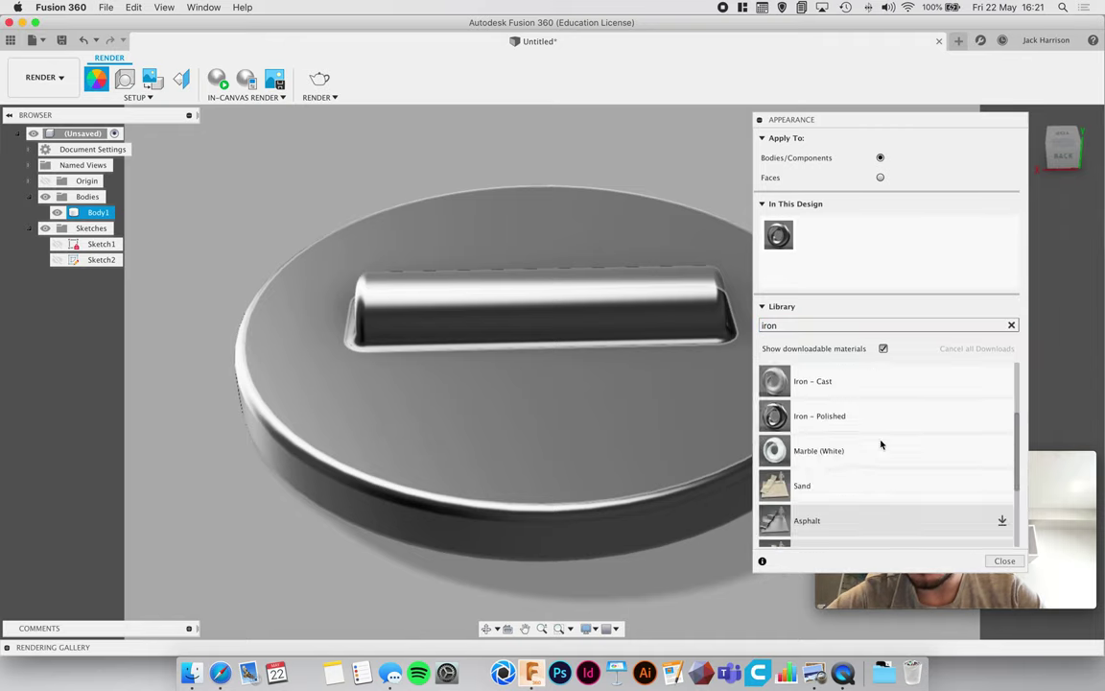
pyautogui.scroll(-4, 881, 444)
pyautogui.moveTo(1018, 489); pyautogui.dragTo(999, 431)
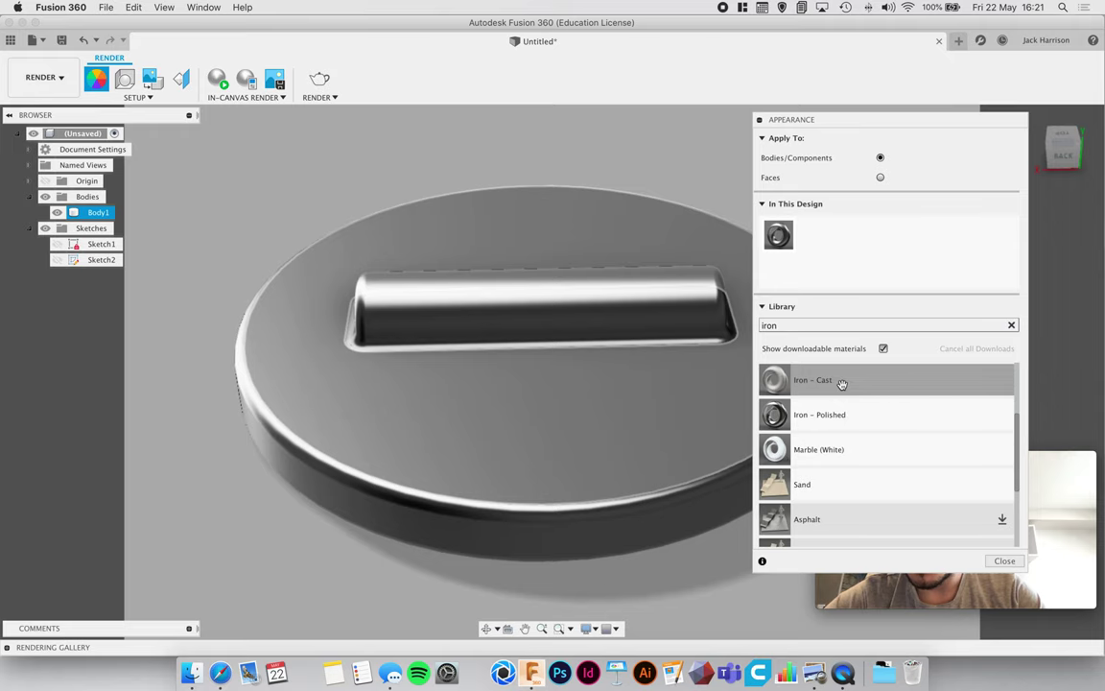
pyautogui.moveTo(840, 384); pyautogui.dragTo(686, 384)
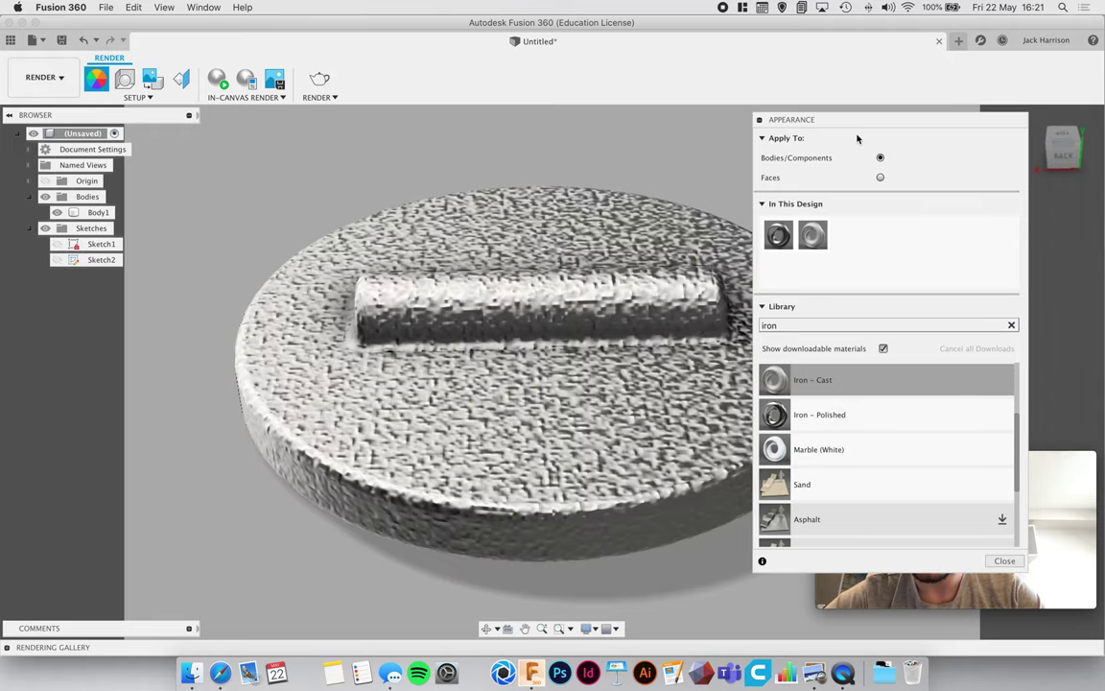
# - Edit the Iron - Cast appearance to a dark grey of RGB 44, 44, 44 with a scale of 44.00
pyautogui.moveTo(862, 122); pyautogui.dragTo(221, 95)
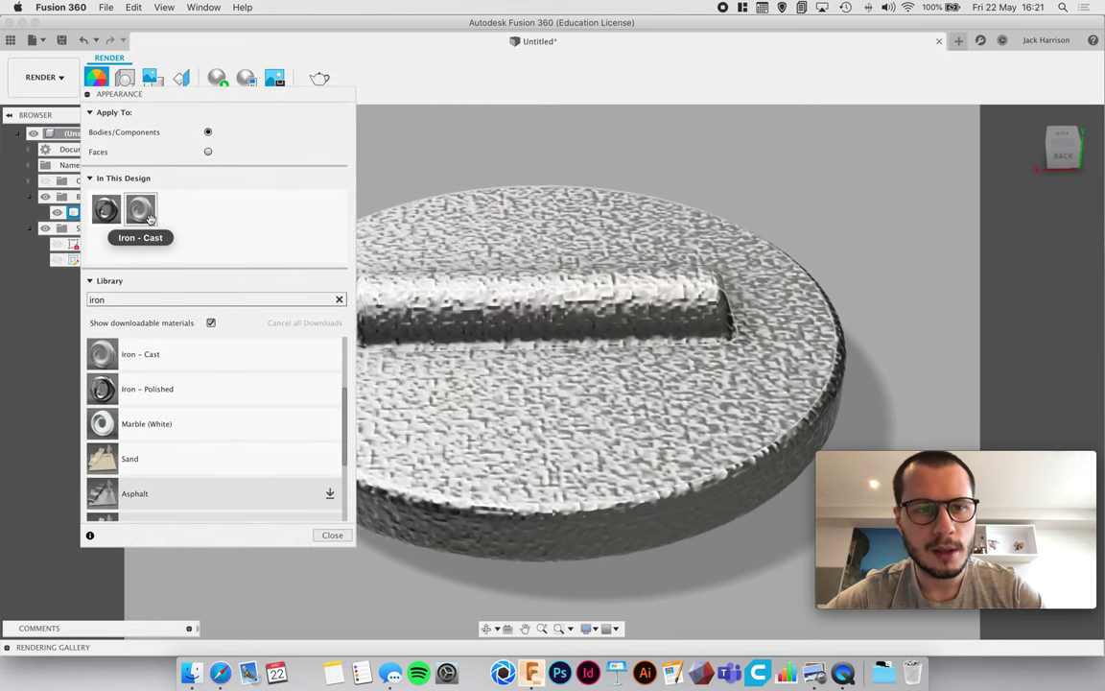
pyautogui.doubleClick(145, 213)
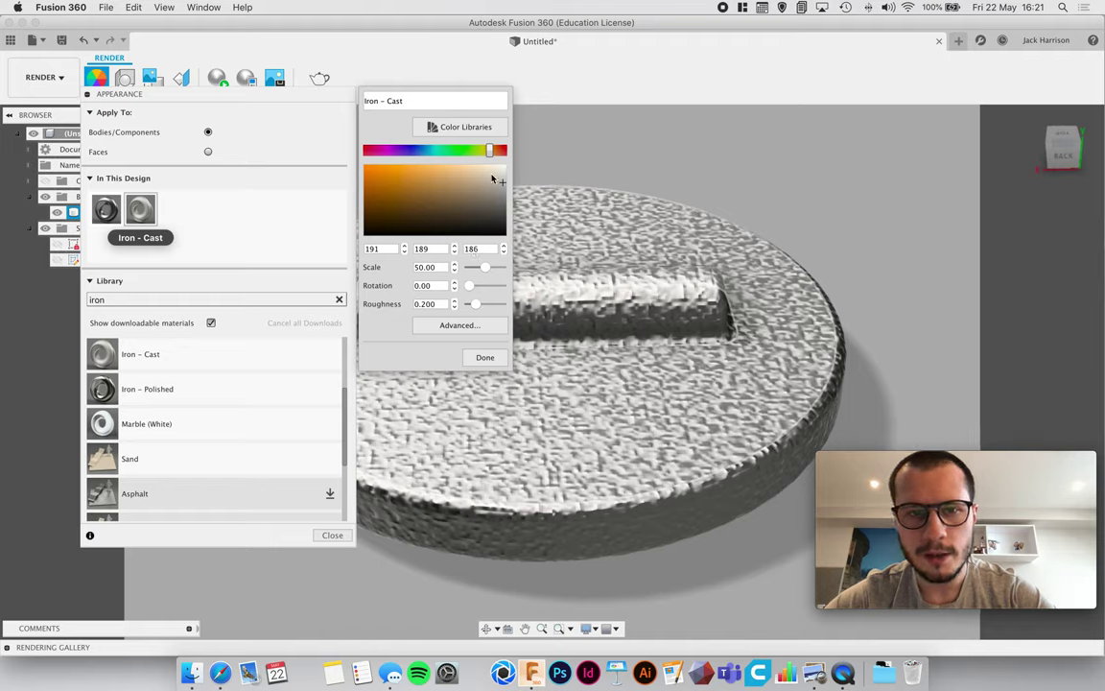
pyautogui.moveTo(500, 183); pyautogui.dragTo(509, 219)
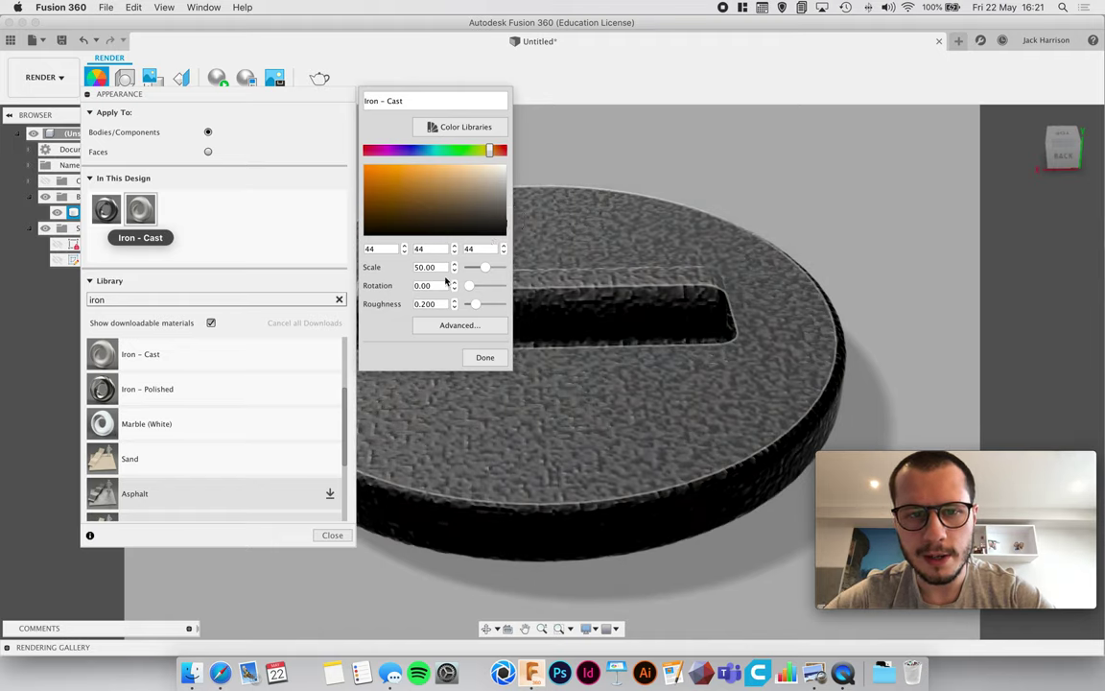
pyautogui.moveTo(482, 271); pyautogui.dragTo(479, 271)
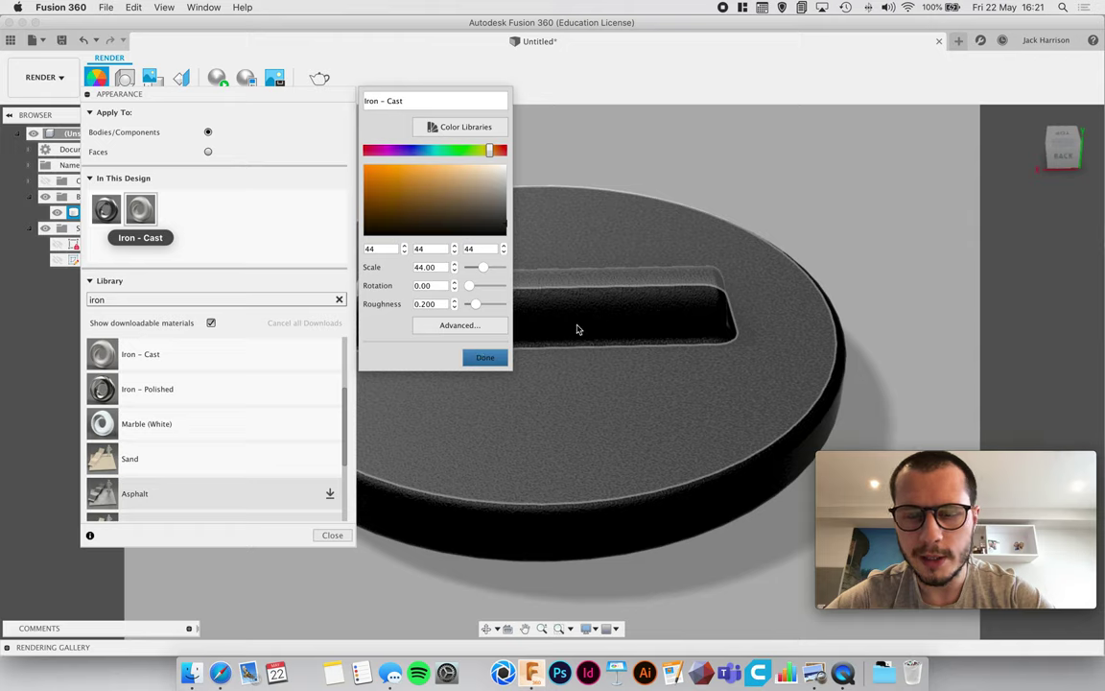
pyautogui.press('Return')
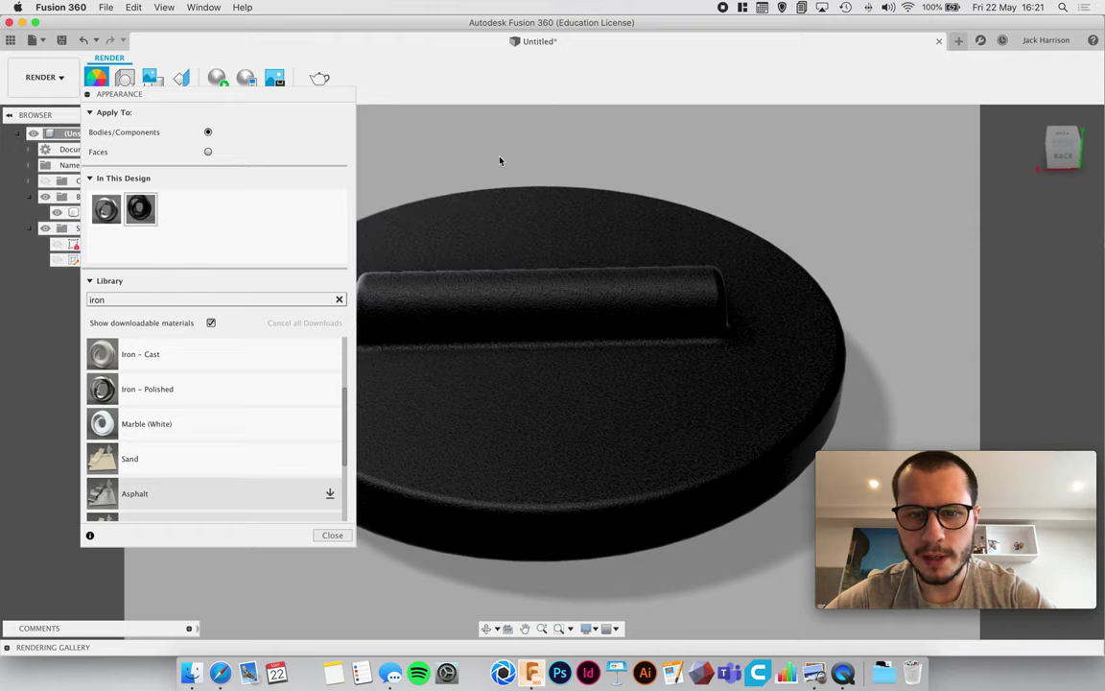
pyautogui.click(332, 534)
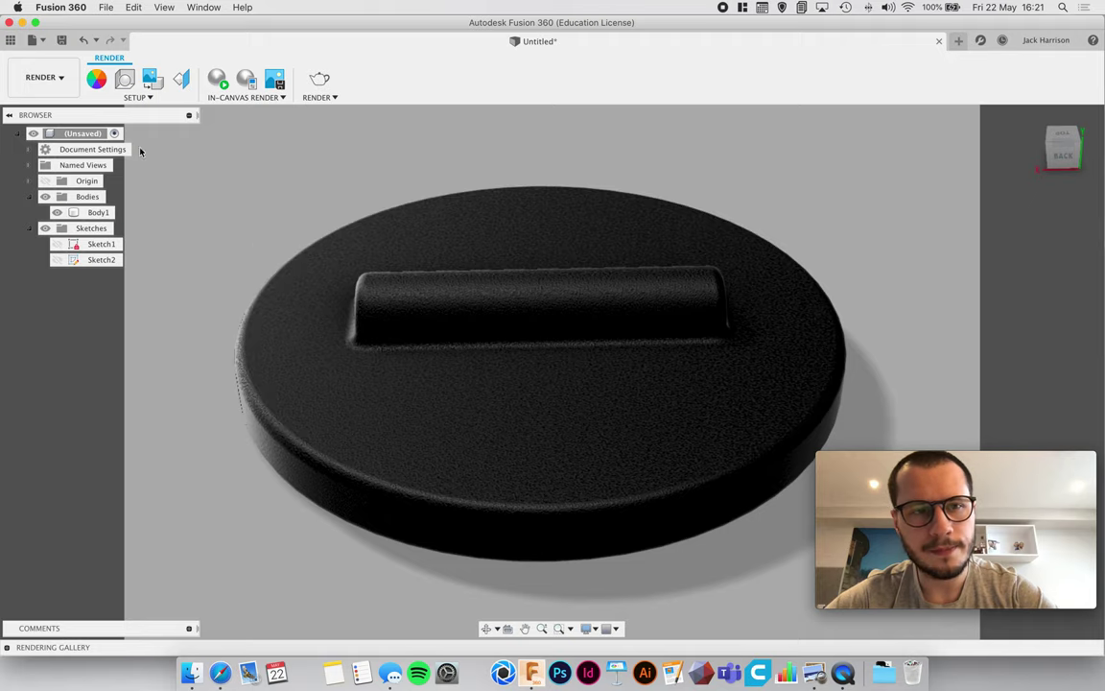
# - Preview the body with an in-canvas render and stop the rendering
pyautogui.click(220, 82)
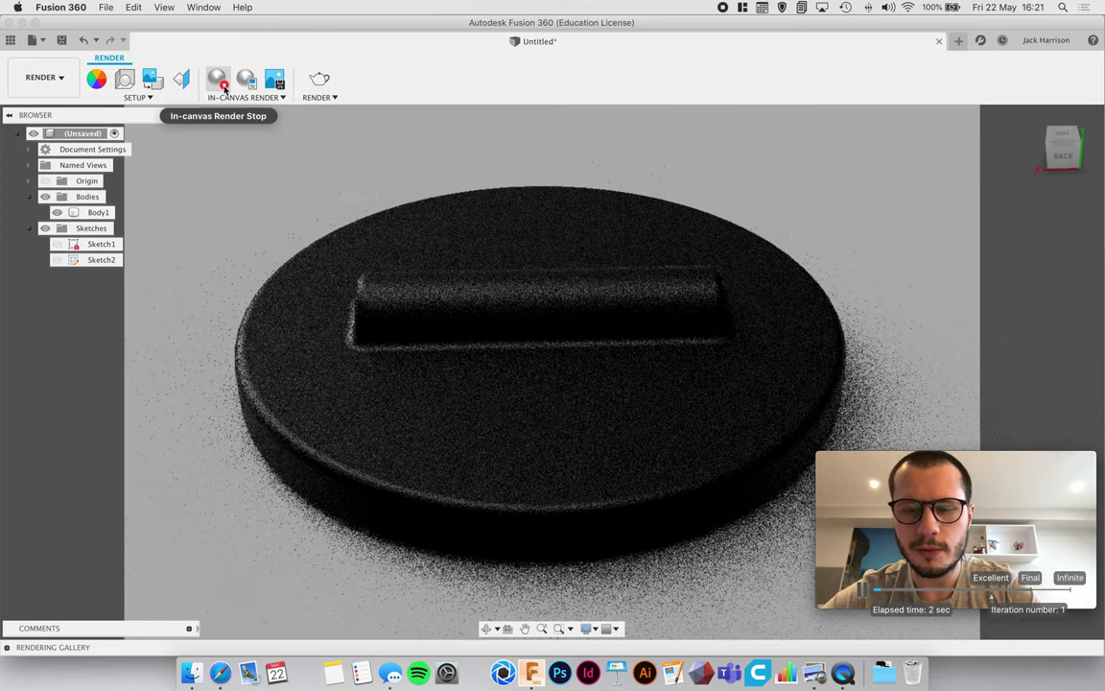
pyautogui.click(222, 84)
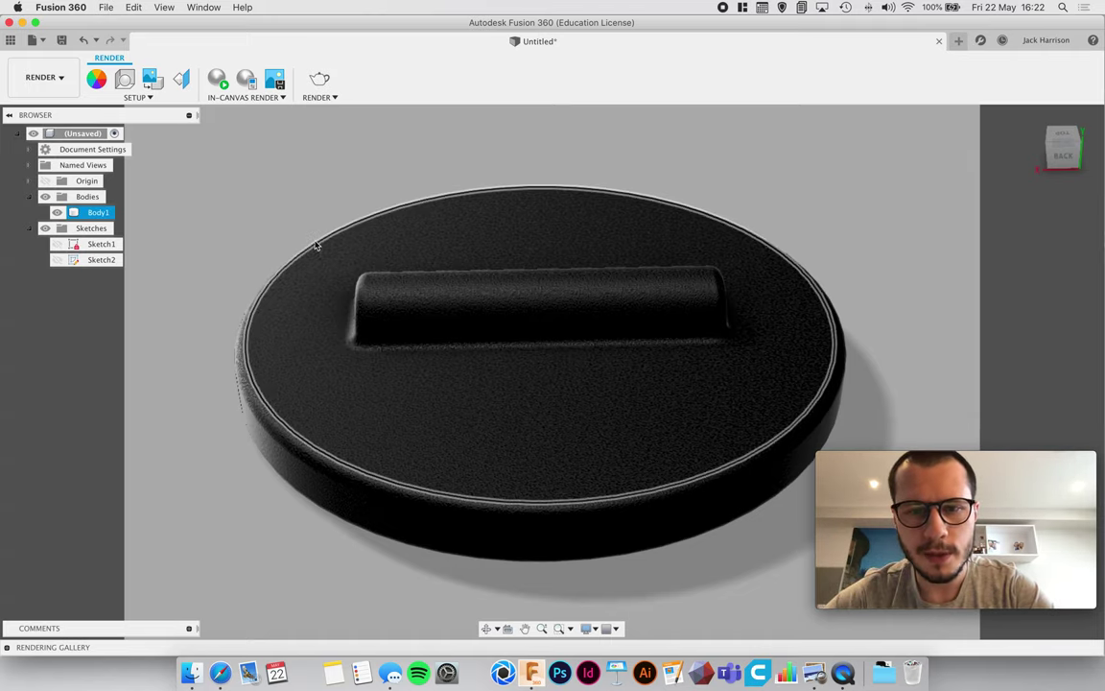
# - Start the Render tool and save the design under the name "test" as it requires
pyautogui.click(318, 76)
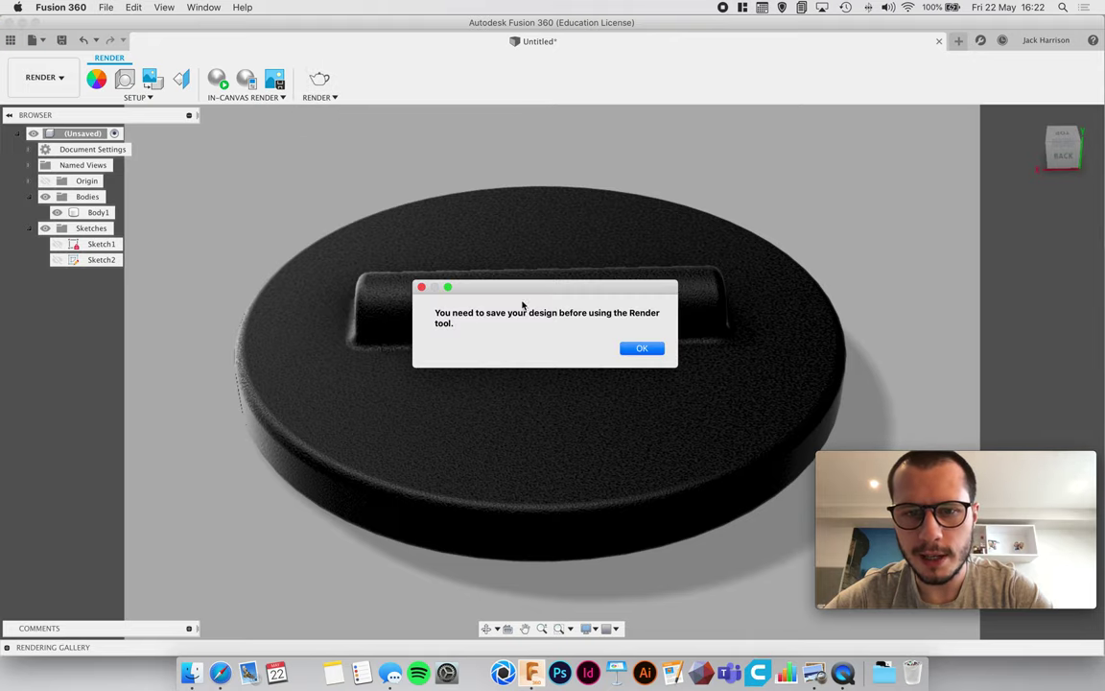
pyautogui.click(640, 349)
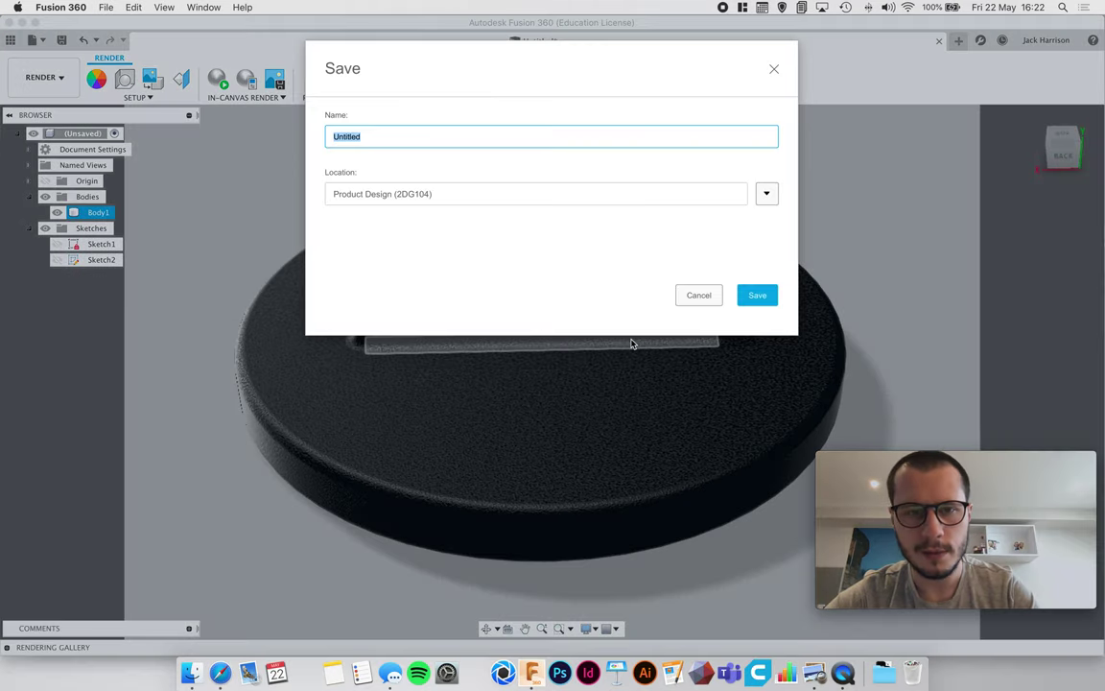
pyautogui.write('test')
pyautogui.press('Return')
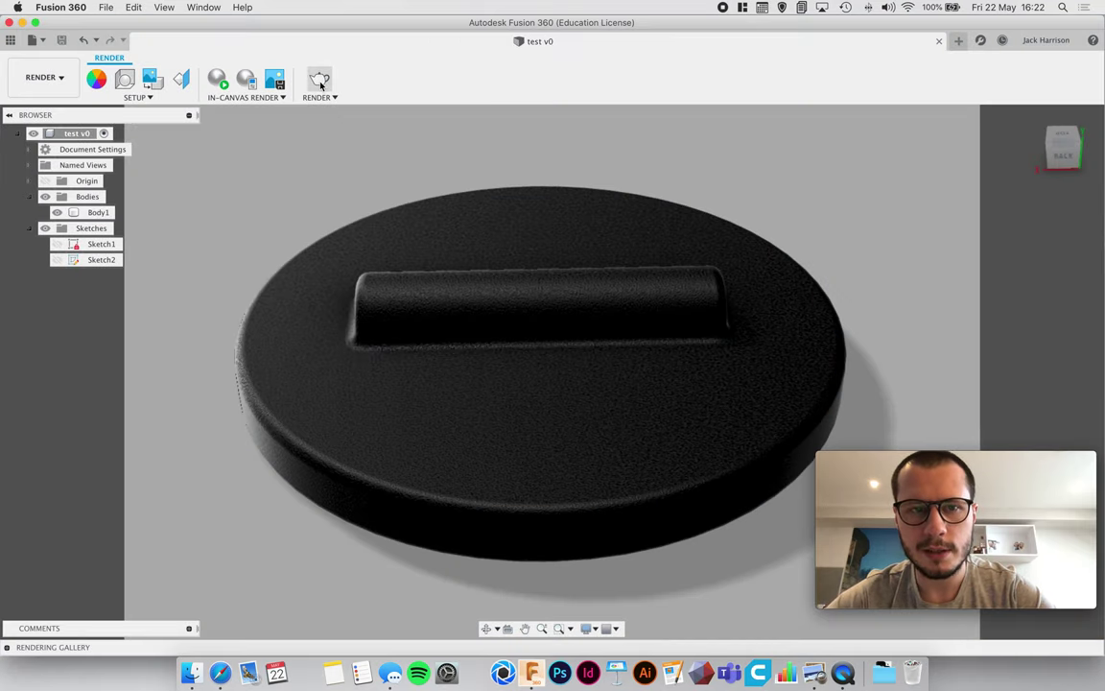
# - Review the render settings for image size, renderer and quality, and close them without rendering
pyautogui.click(322, 84)
pyautogui.moveTo(501, 205); pyautogui.dragTo(504, 122)
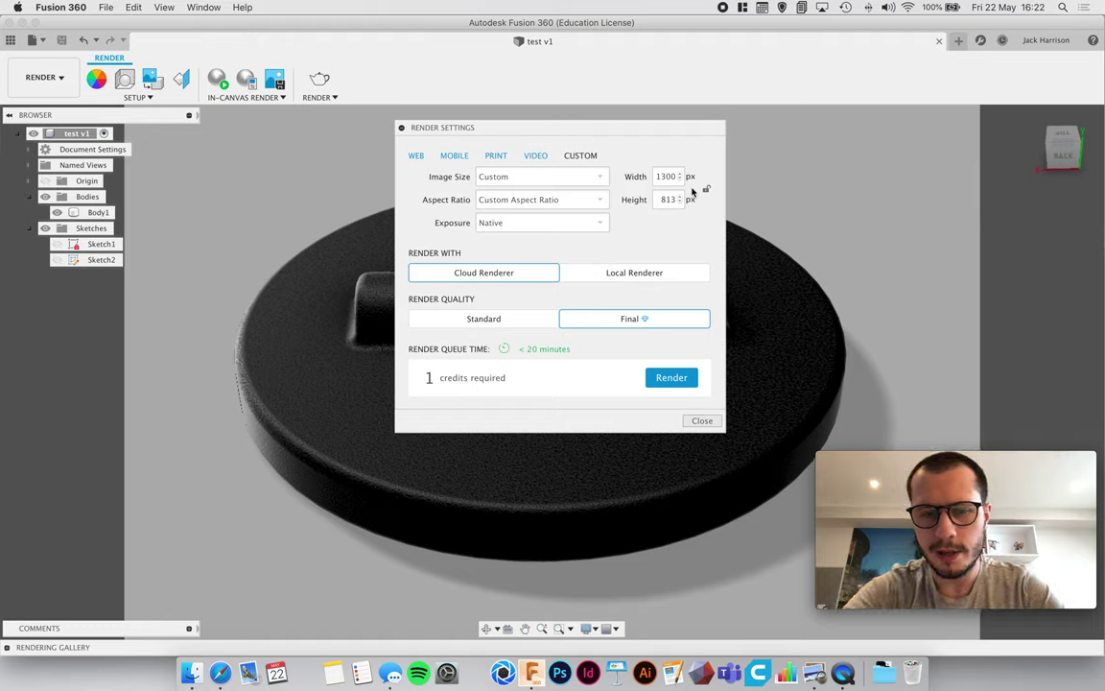
pyautogui.click(741, 240)
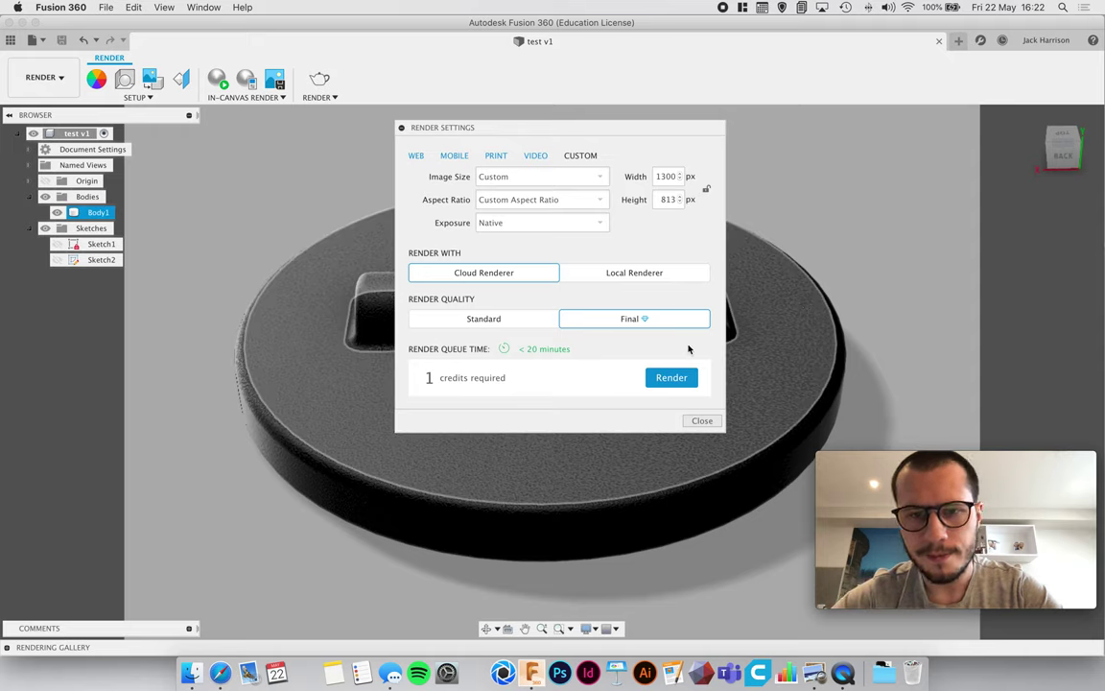
pyautogui.moveTo(658, 132); pyautogui.dragTo(641, 50)
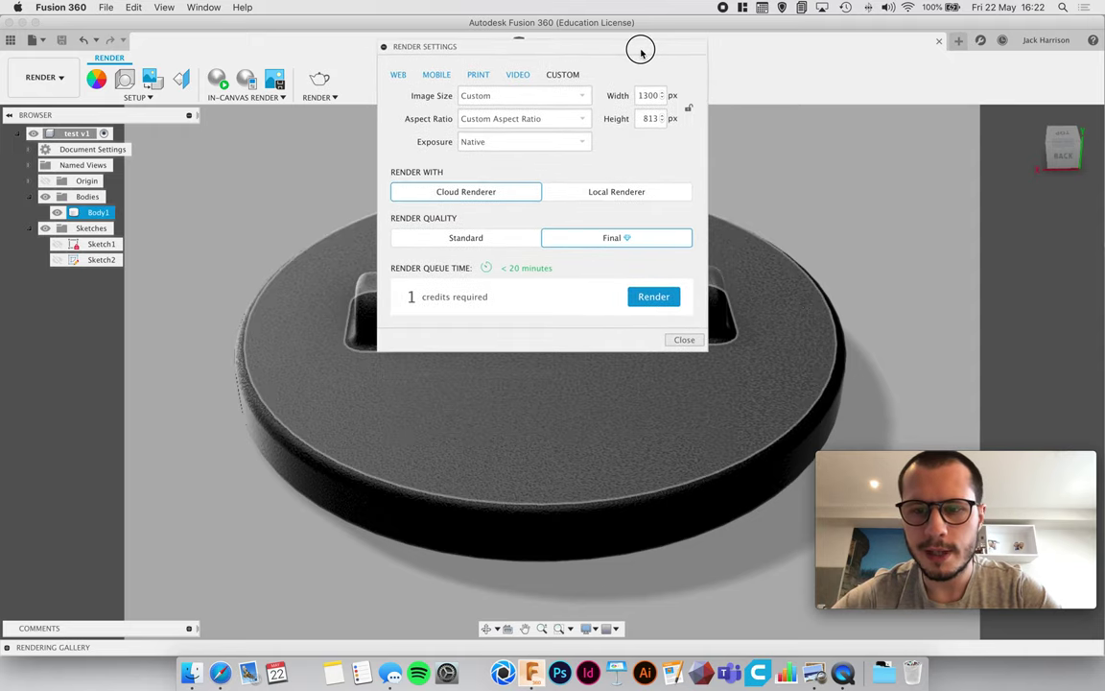
pyautogui.click(684, 341)
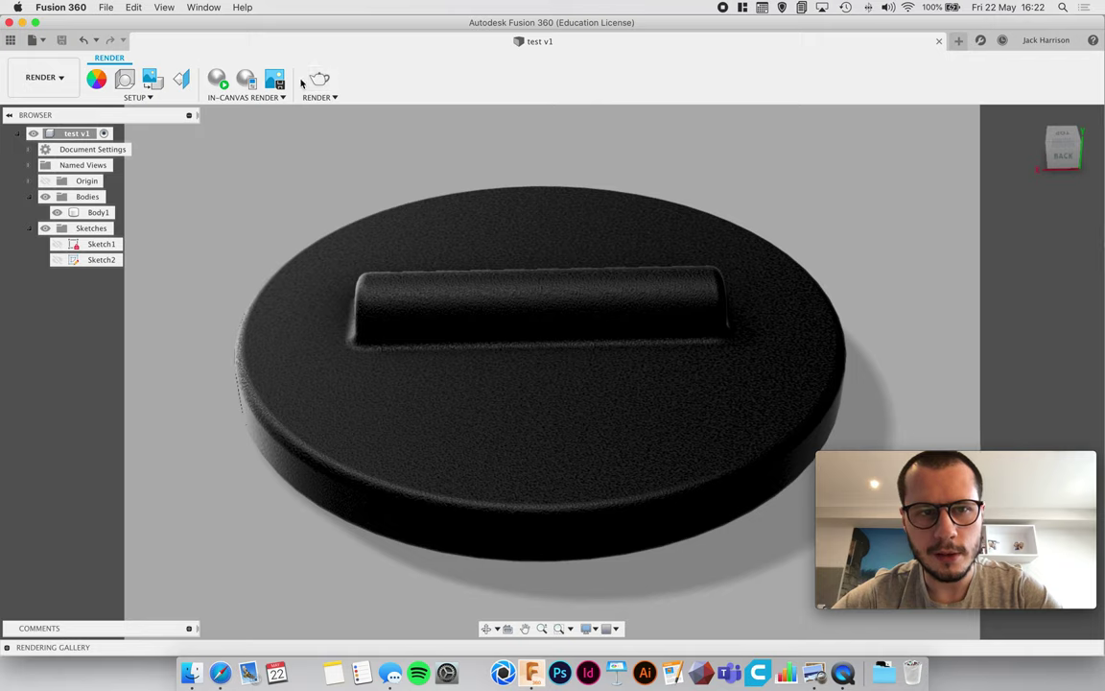
# - Look over the available workspaces, including the Drawing options, and return to the Design workspace
pyautogui.click(53, 77)
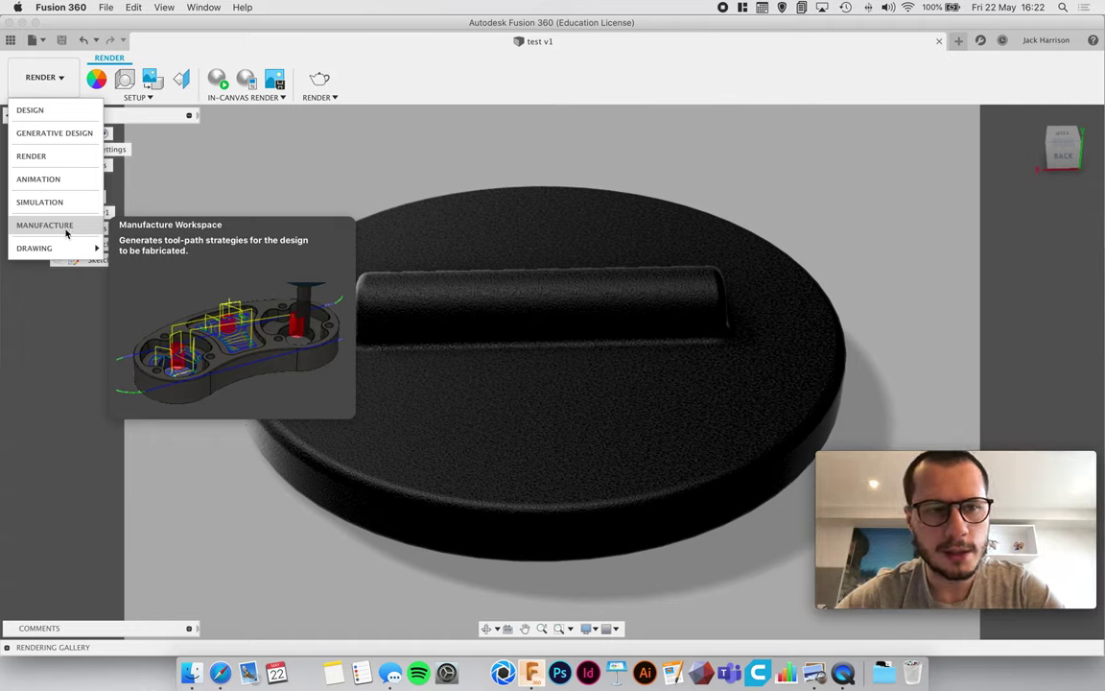
pyautogui.moveTo(70, 249)
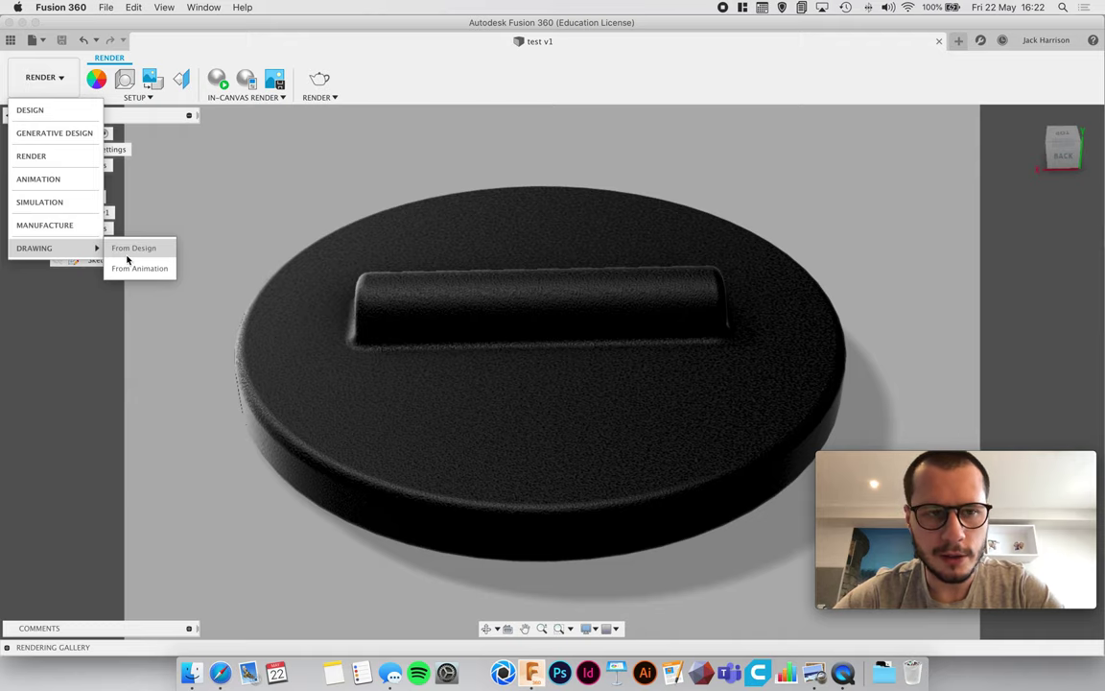
pyautogui.click(66, 111)
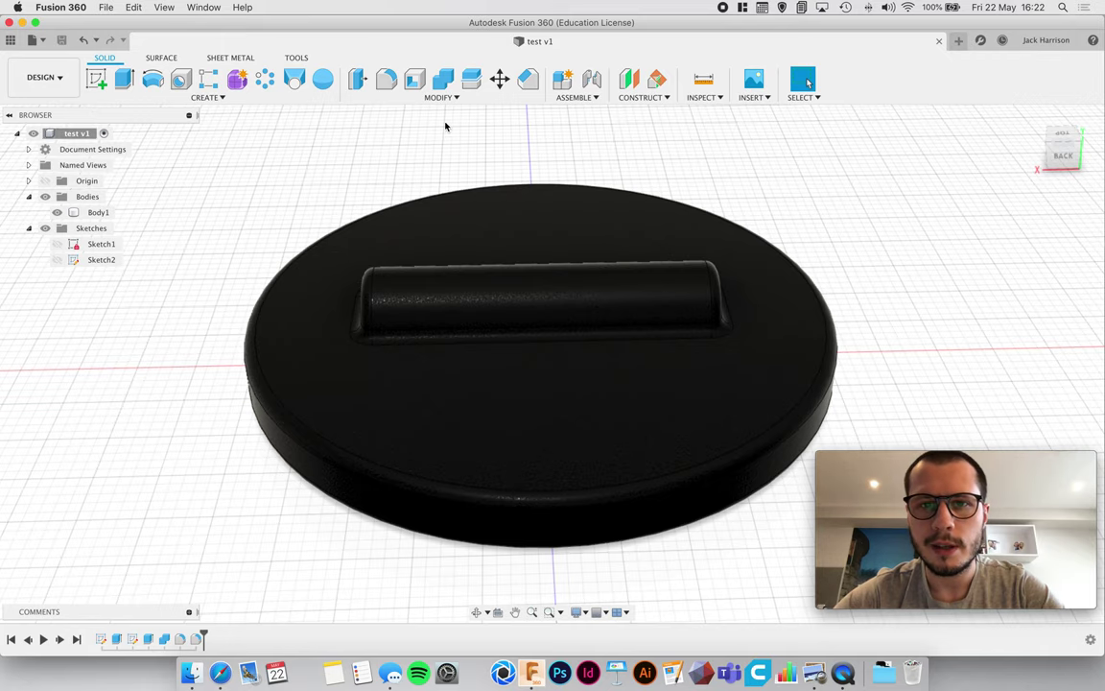
pyautogui.moveTo(760, 214); pyautogui.dragTo(763, 194, button='middle')
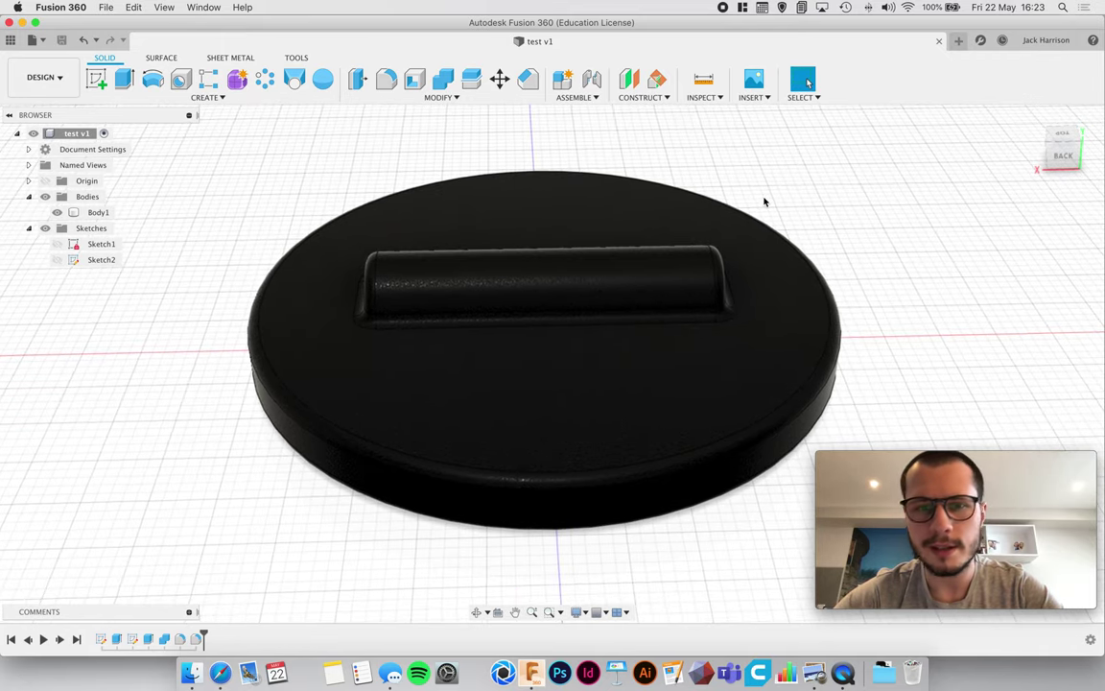